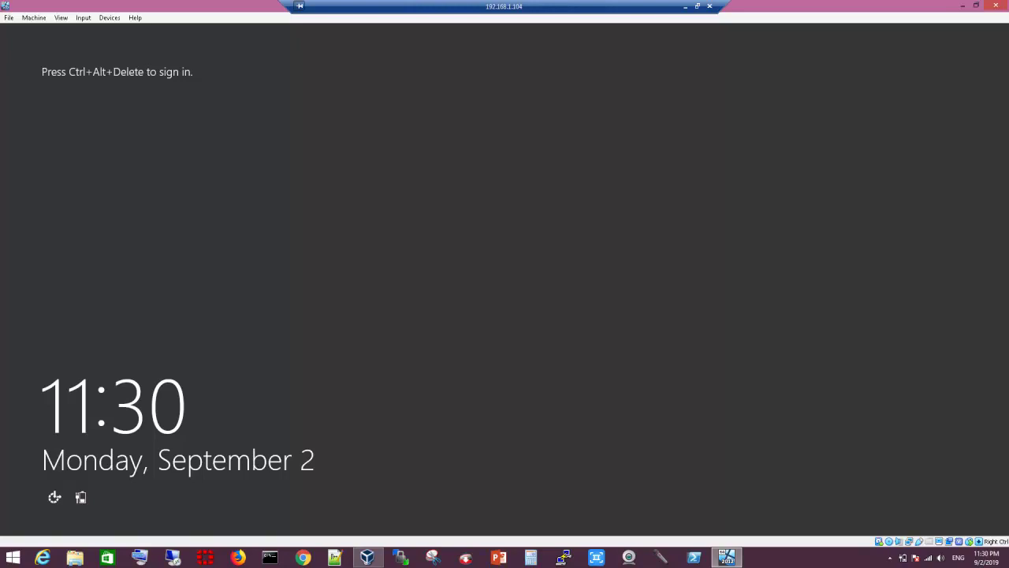
# Step: Send Ctrl-Alt-Del to the VM through VirtualBox's Input menu and sign in with the Administrator password
pyautogui.click(83, 17)
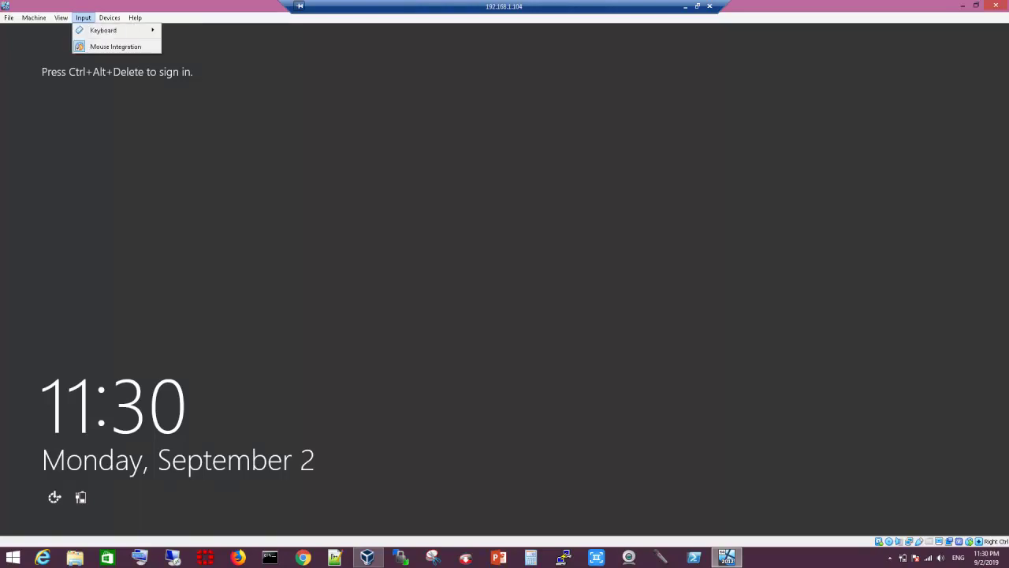
pyautogui.moveTo(103, 30)
pyautogui.click(200, 48)
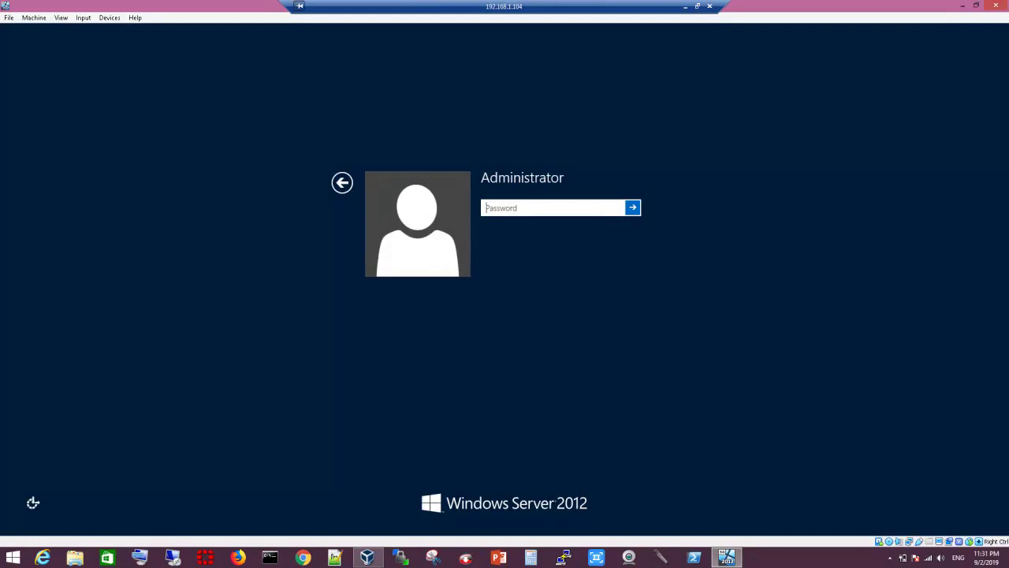
pyautogui.write('********')
pyautogui.press('Return')
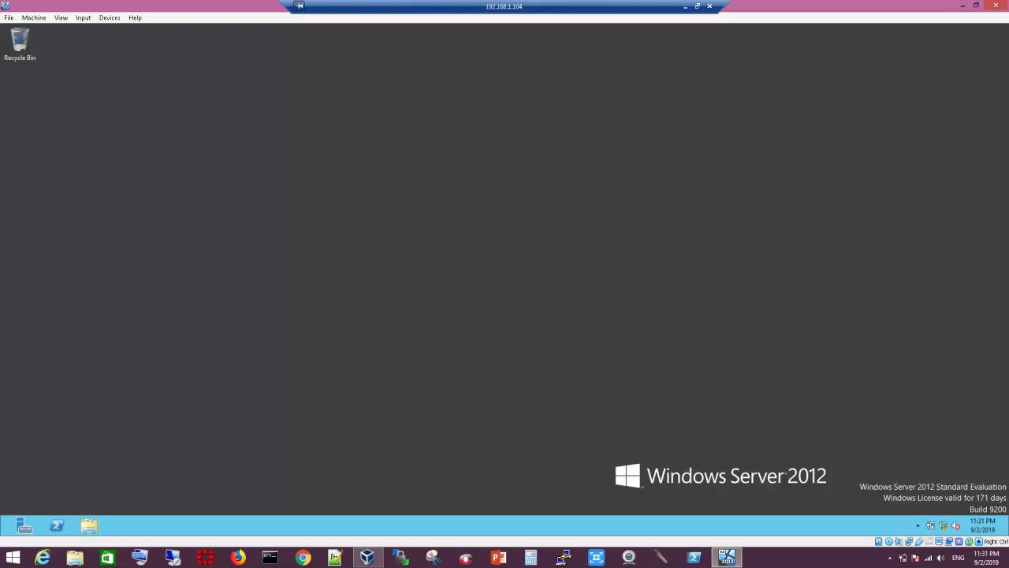
# Step: Give the Ethernet adapter static IPv4 10.0.0.3, mask 255.0.0.0, gateway 10.0.0.2 and DNS 10.0.0.3
pyautogui.rightClick(956, 525)
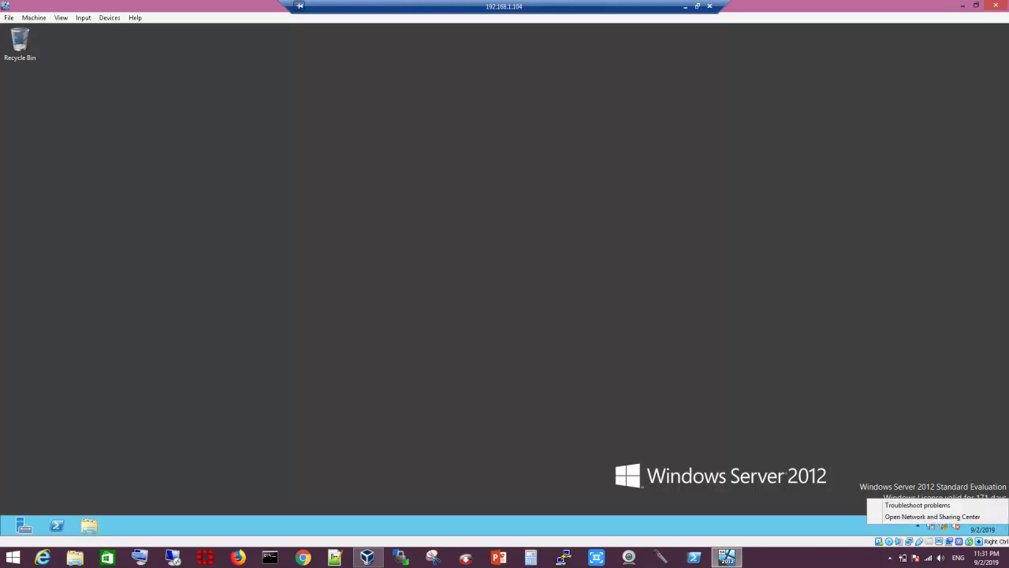
pyautogui.click(932, 516)
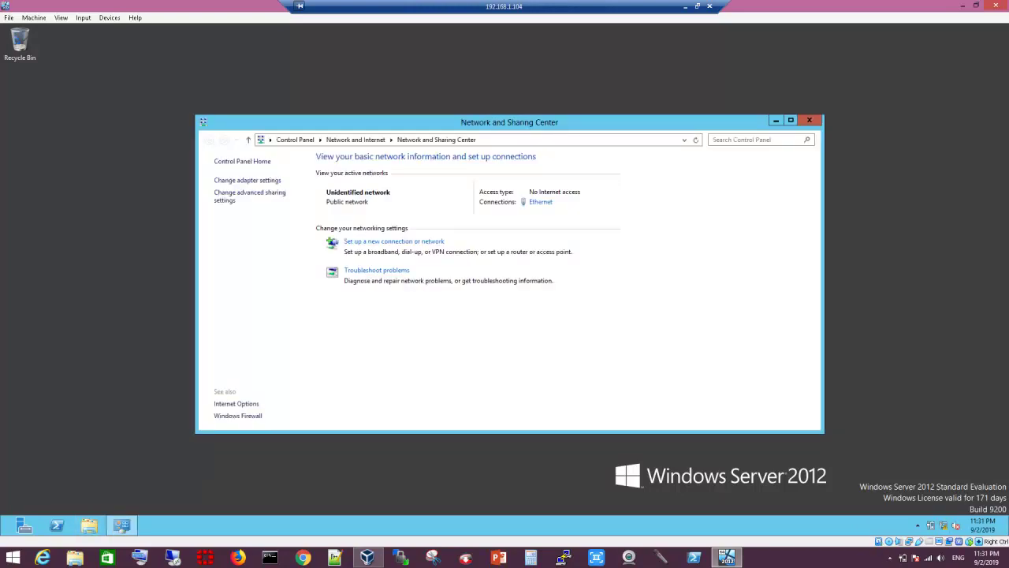
pyautogui.click(247, 180)
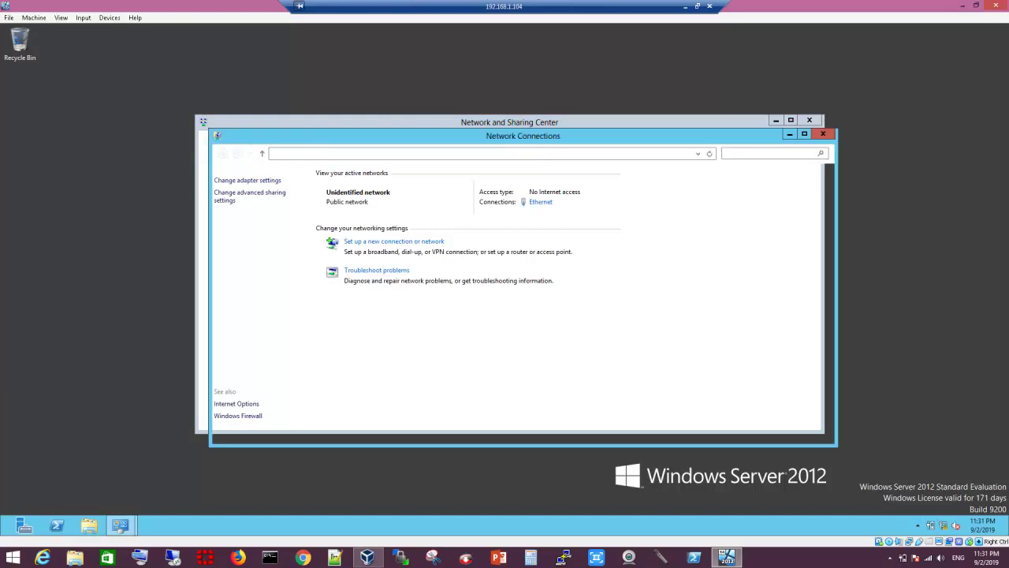
pyautogui.rightClick(268, 196)
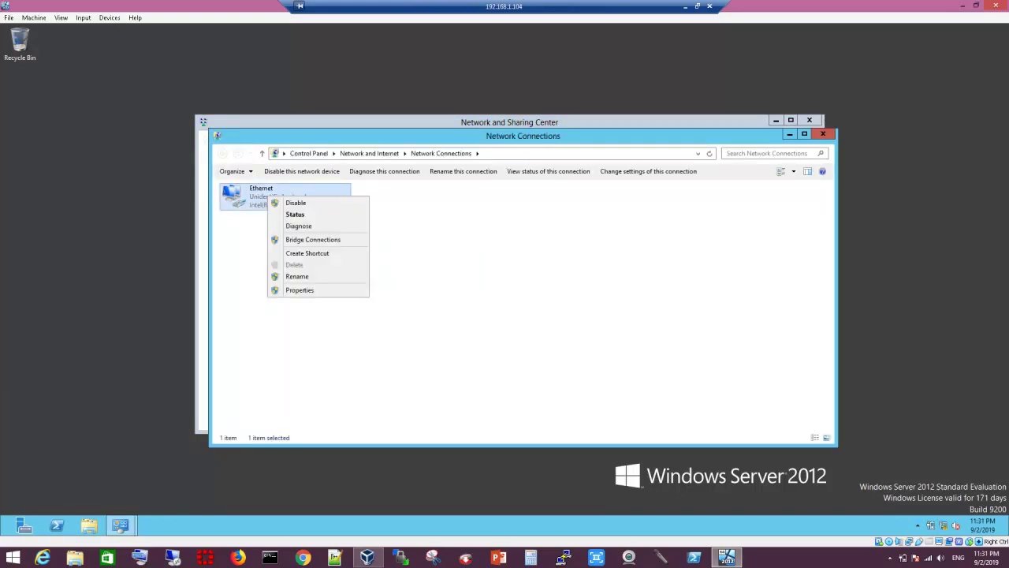
pyautogui.click(304, 290)
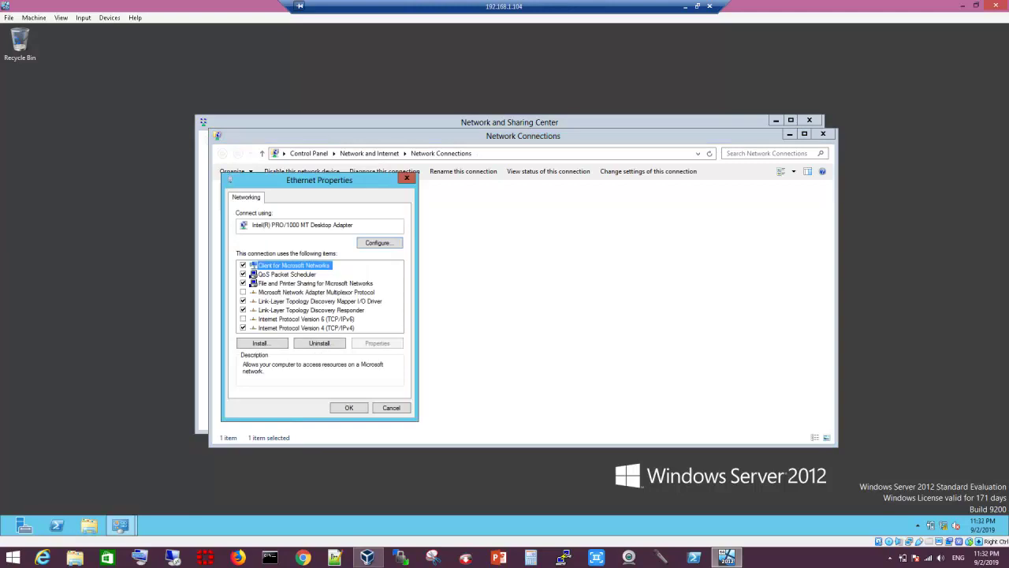
pyautogui.click(306, 327)
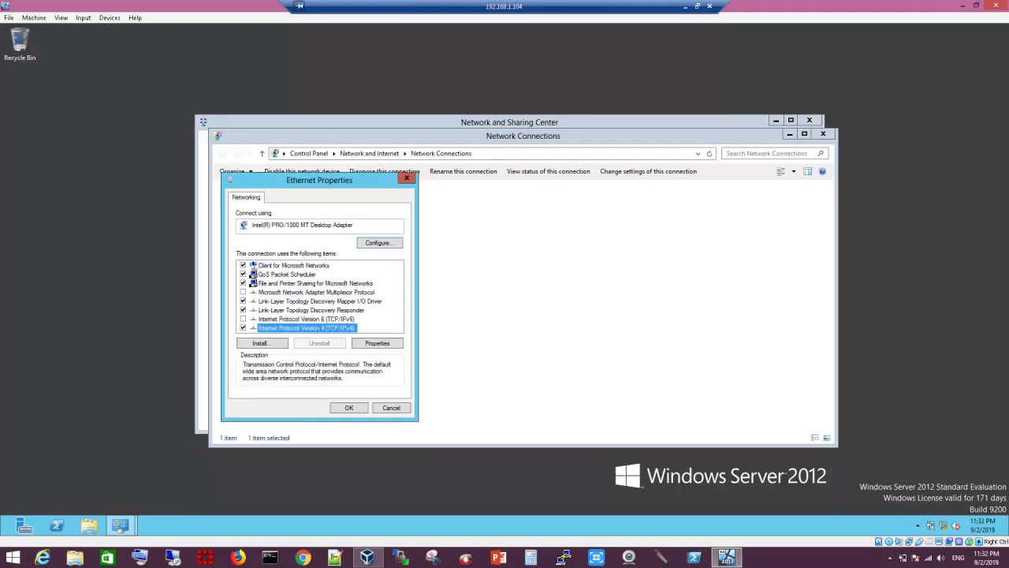
pyautogui.click(377, 343)
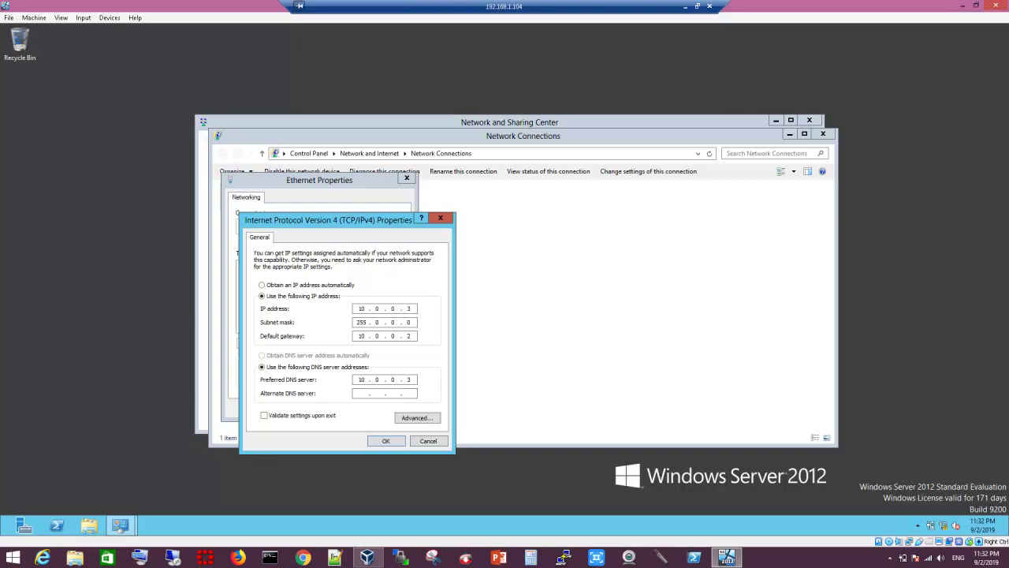
pyautogui.press('Return')
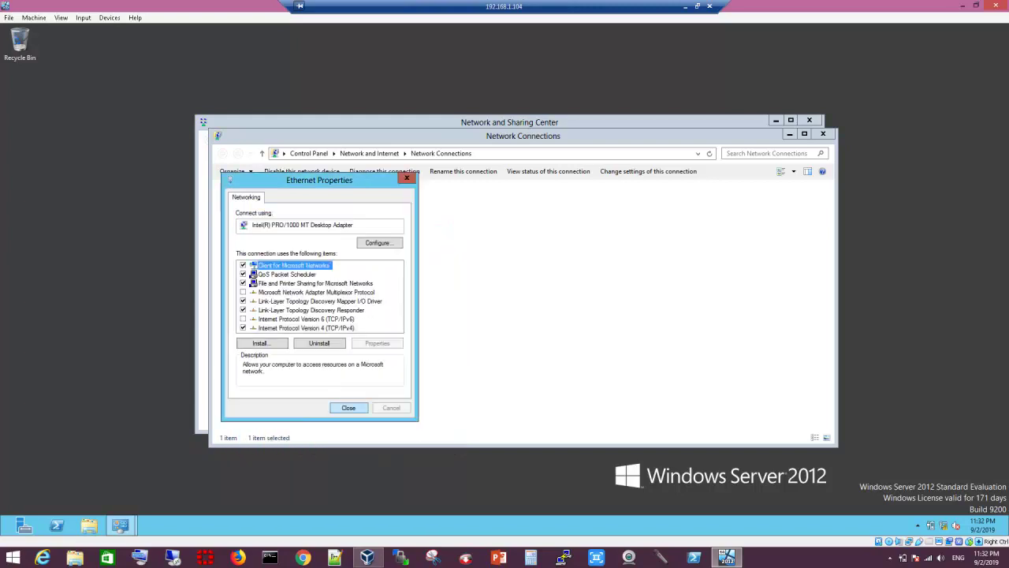
# Step: Open the Ethernet connection's status details to verify the static IP settings
pyautogui.press('Return')
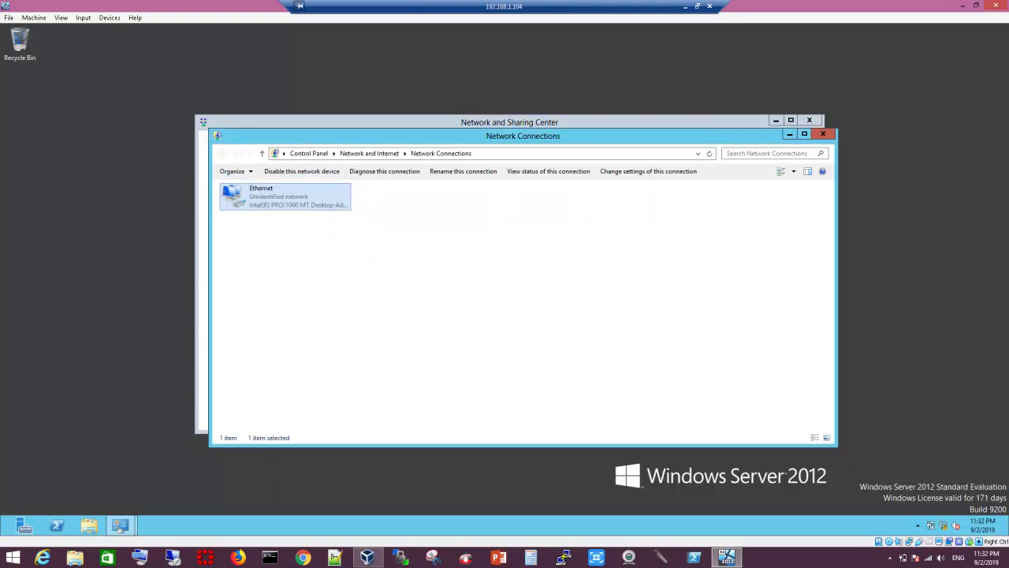
pyautogui.press('Return')
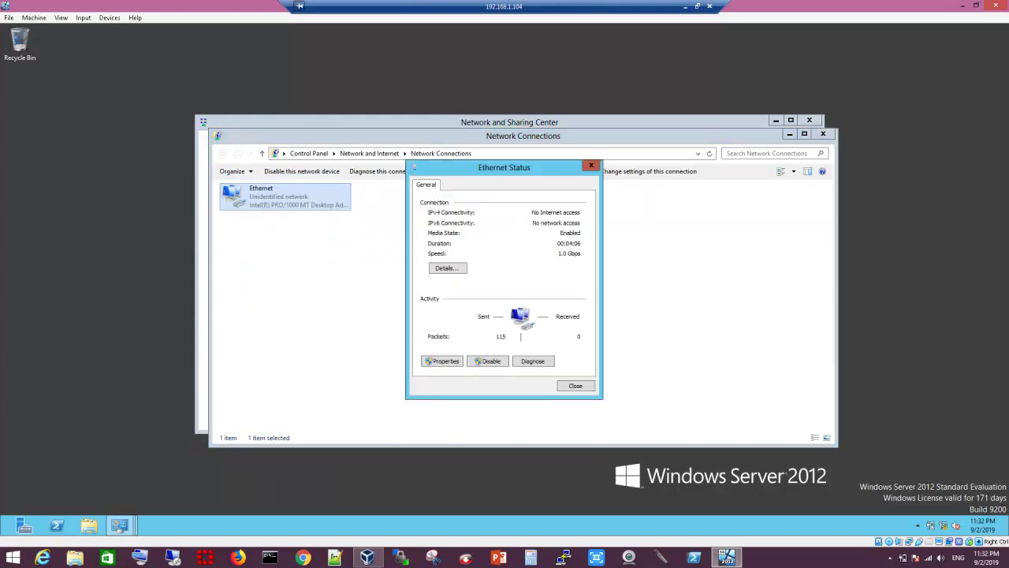
pyautogui.press('Return')
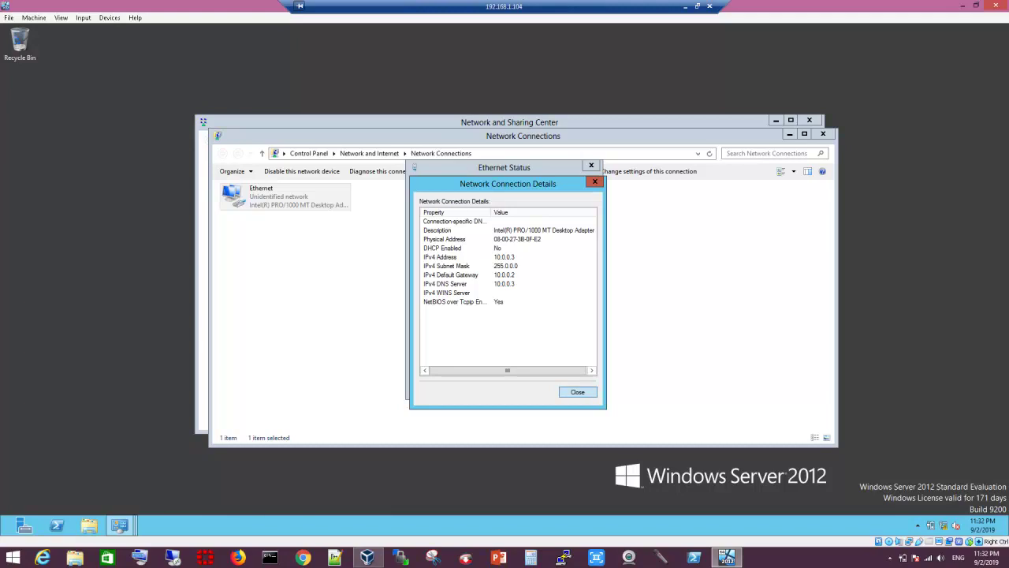
# Step: Close the details, status, Network Connections and Network and Sharing Center windows
pyautogui.press('Return')
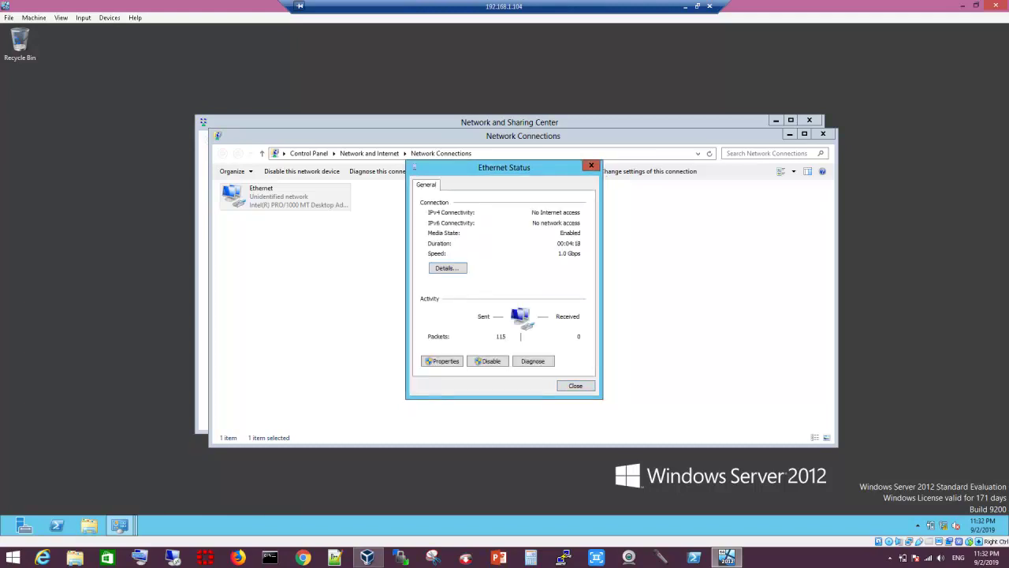
pyautogui.press('Return')
pyautogui.click(823, 133)
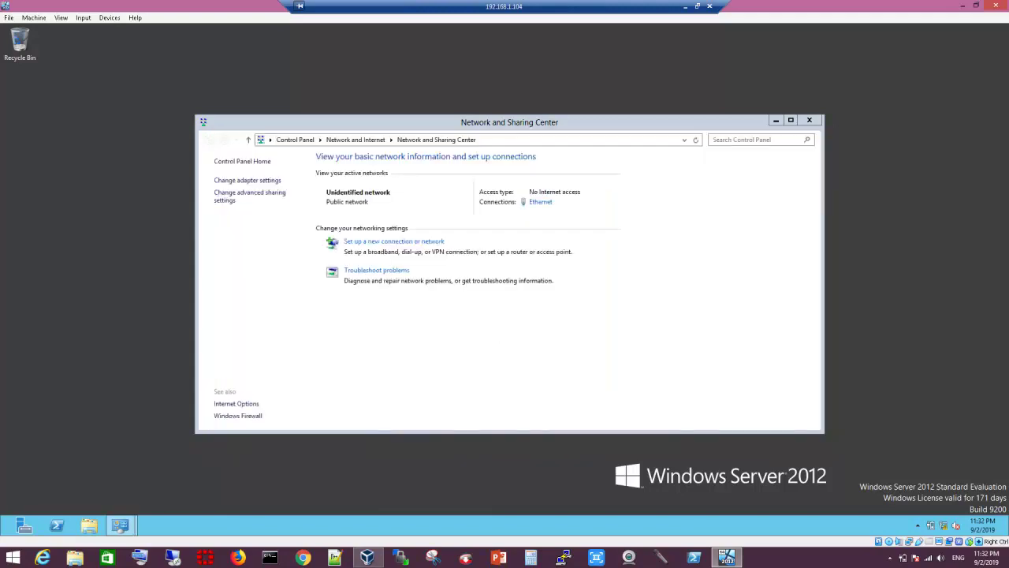
pyautogui.click(809, 120)
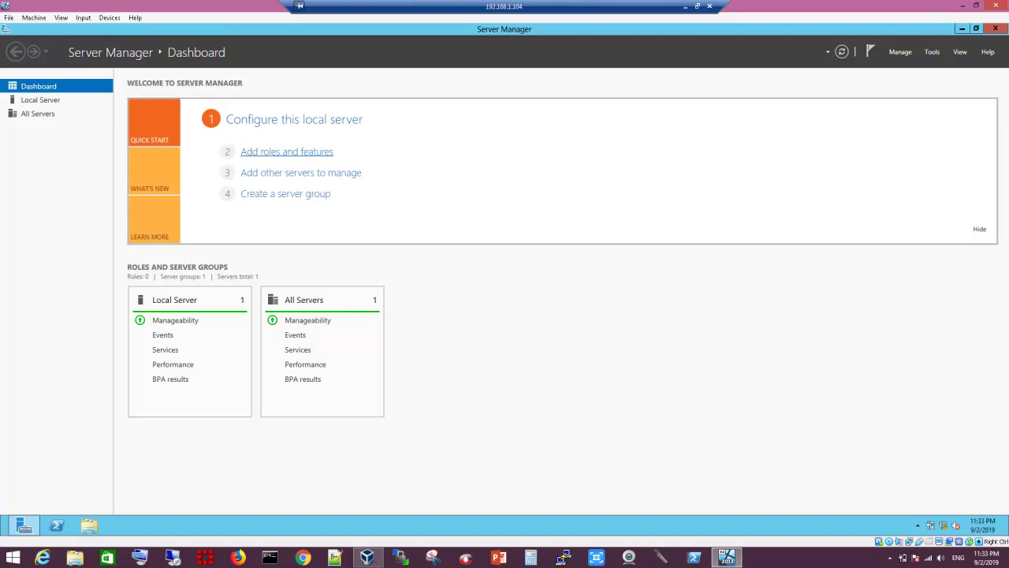
# Step: Launch Add Roles and Features with a role-based install targeting CHE-DC-1 and reach server roles
pyautogui.click(286, 151)
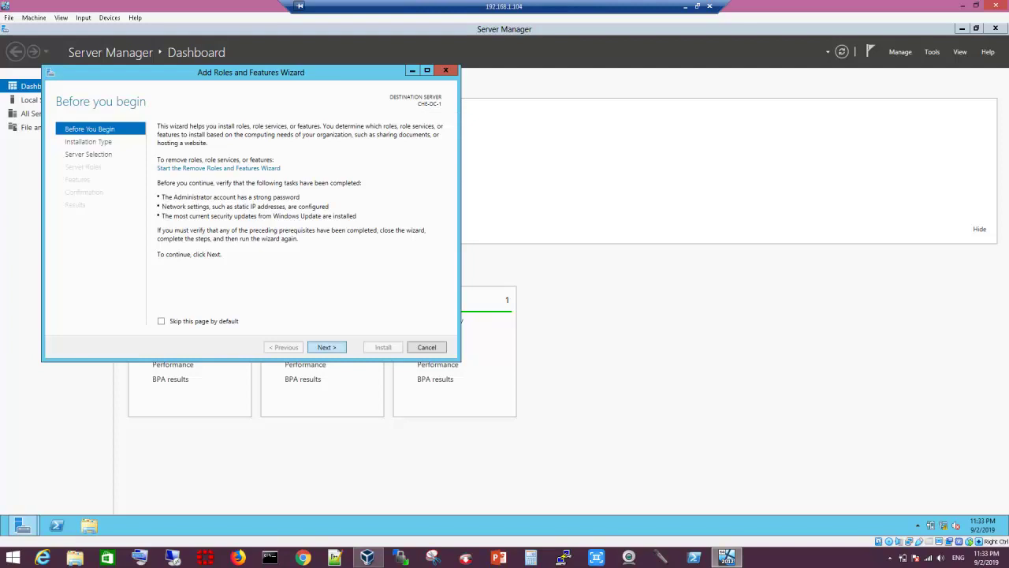
pyautogui.press('Return')
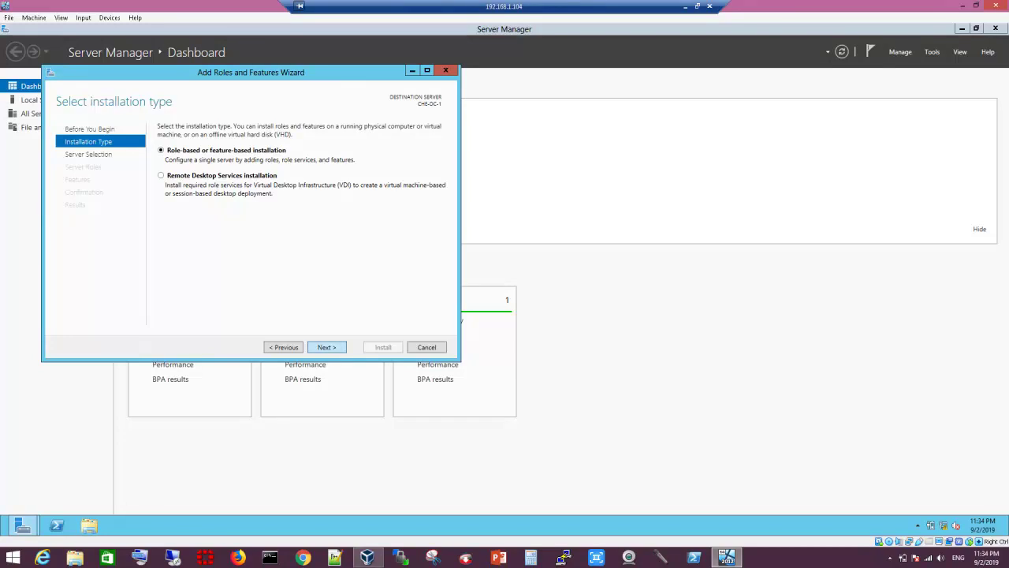
pyautogui.press('Return')
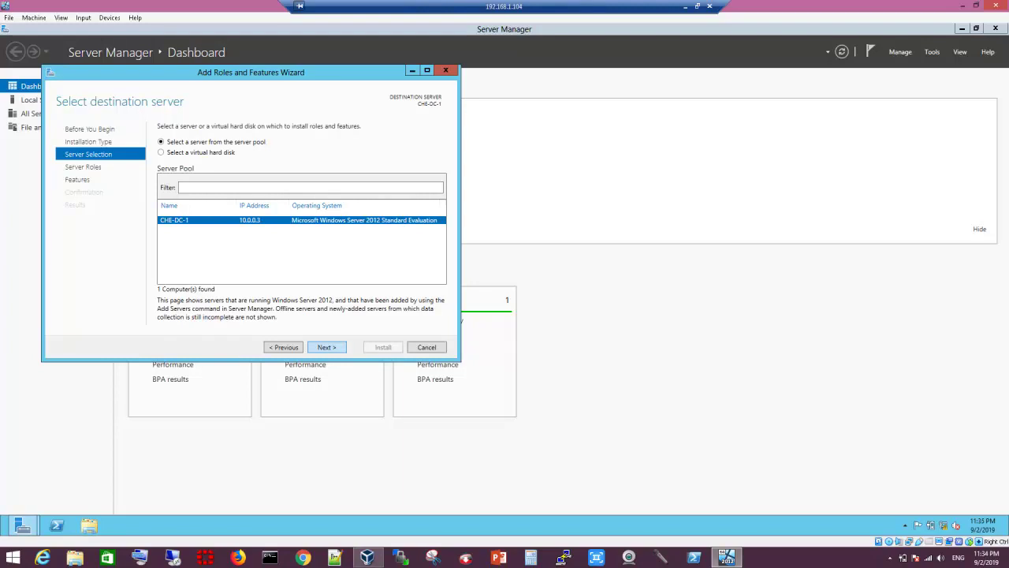
pyautogui.press('Return')
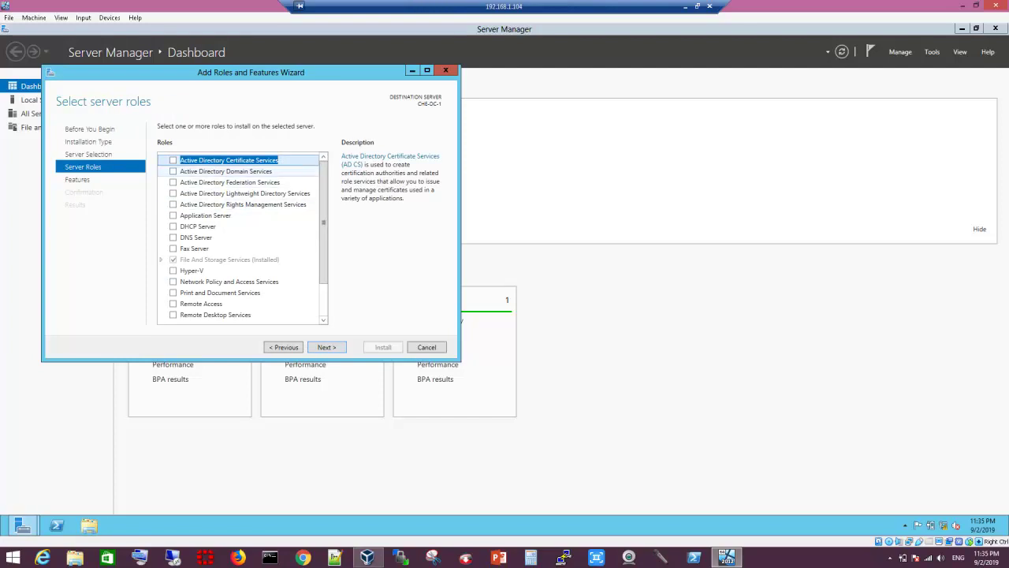
# Step: Select Active Directory Domain Services, accept its required management tools, and continue to Features
pyautogui.click(172, 171)
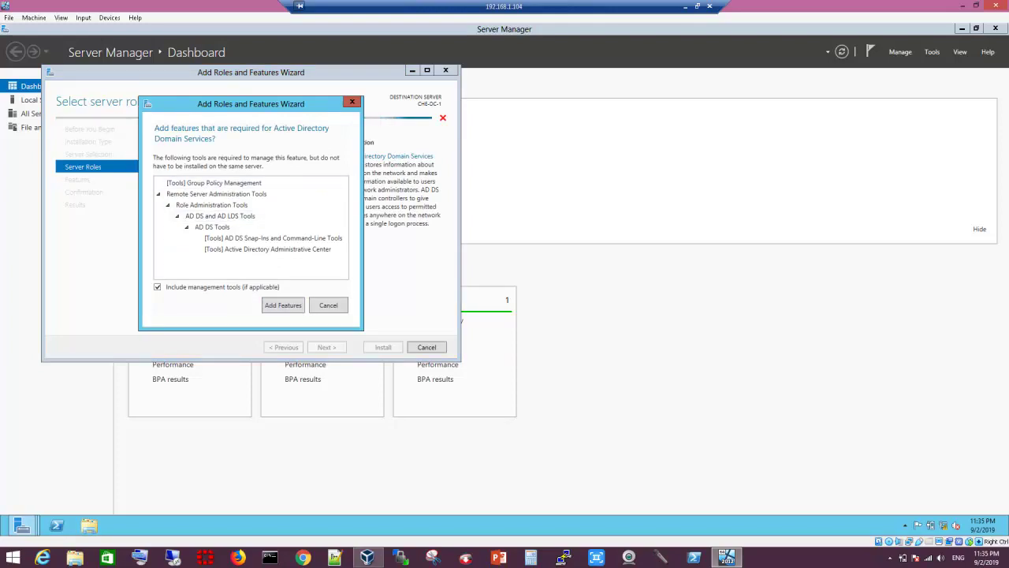
pyautogui.moveTo(251, 103); pyautogui.dragTo(366, 215)
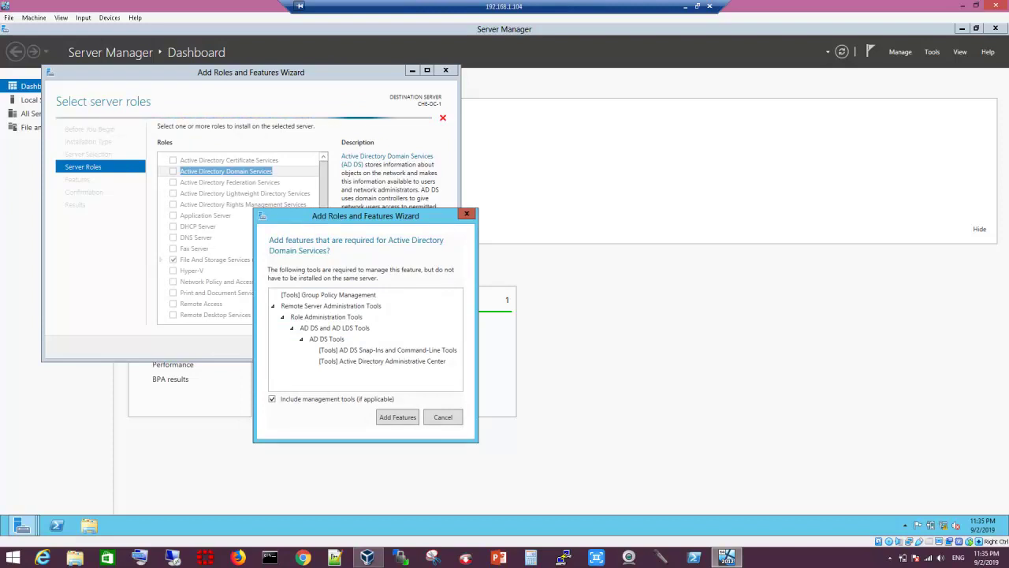
pyautogui.click(398, 417)
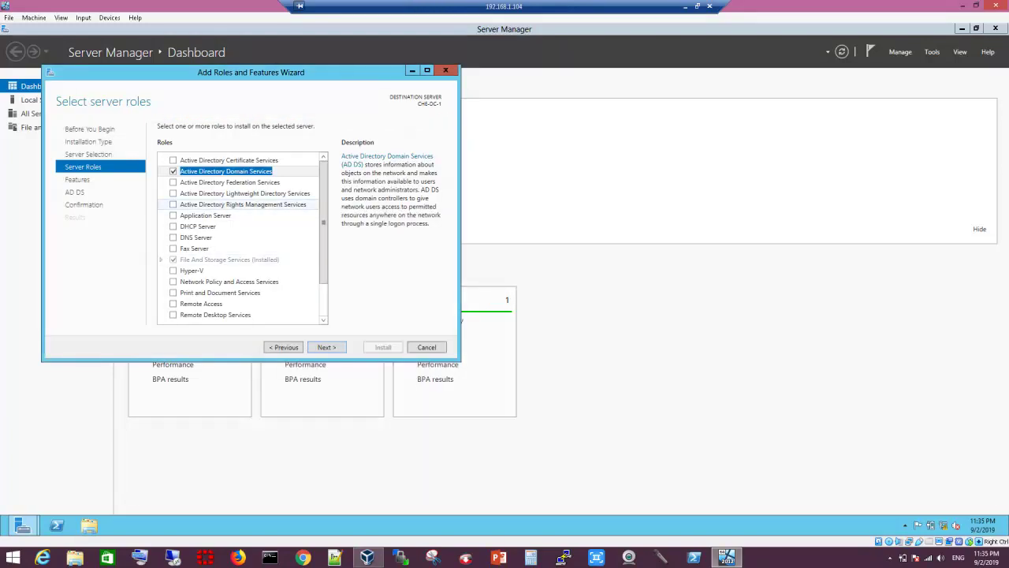
pyautogui.scroll(-2, 243, 236)
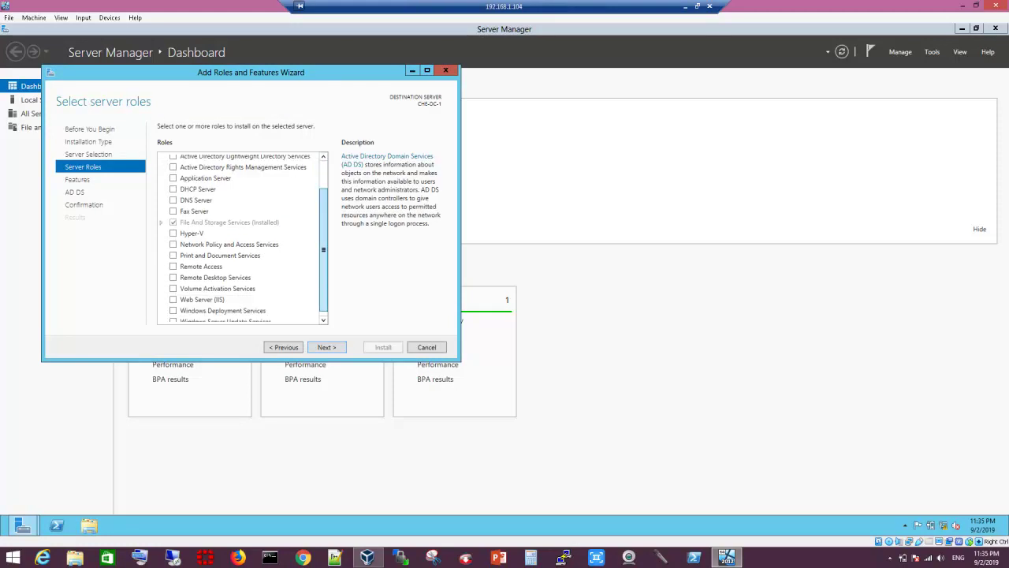
pyautogui.press('space')
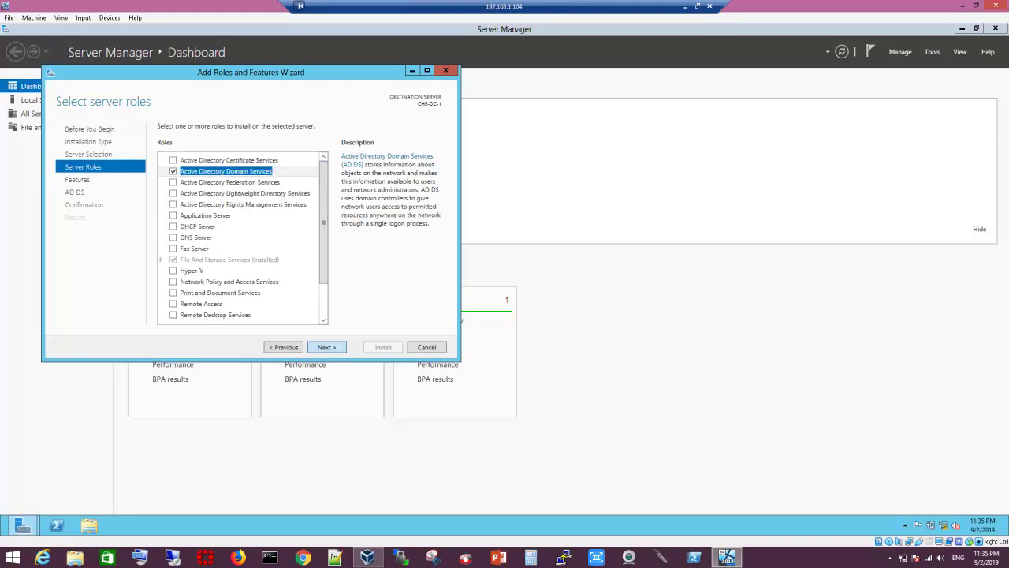
pyautogui.press('Return')
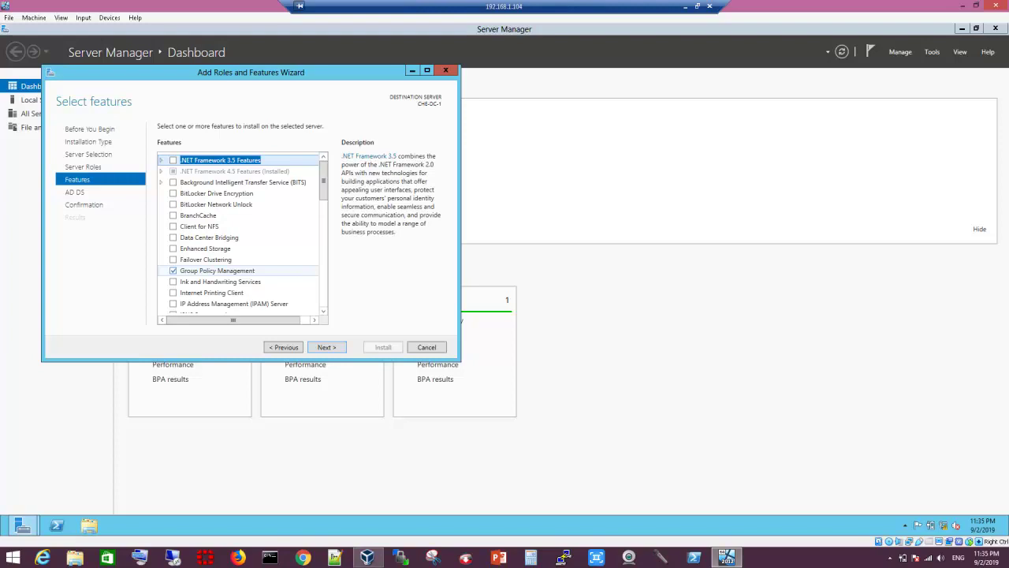
# Step: Review the features list and advance past the AD DS page to the installation confirmation
pyautogui.scroll(-15, 323, 181)
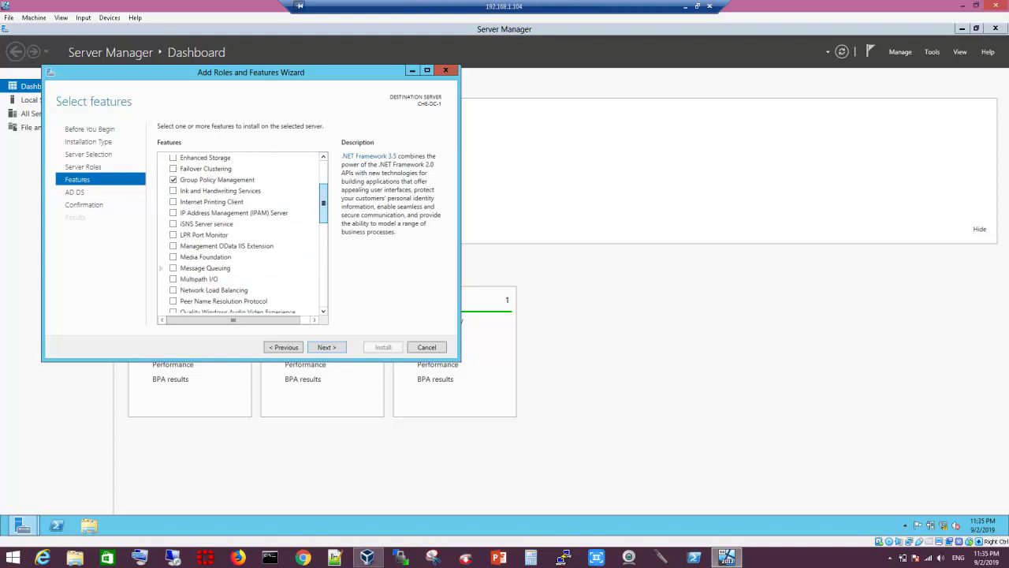
pyautogui.scroll(15, 241, 235)
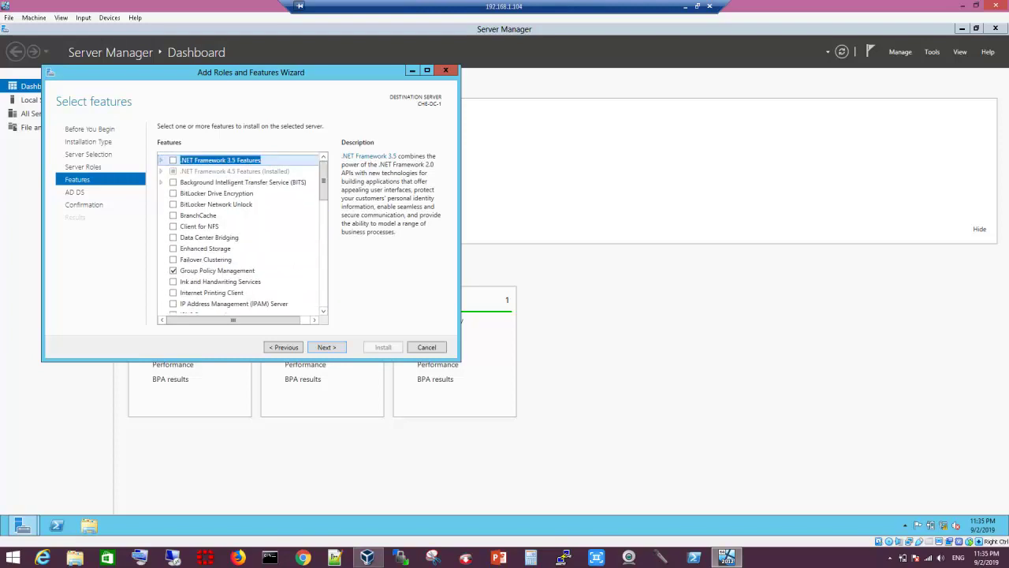
pyautogui.press('Return')
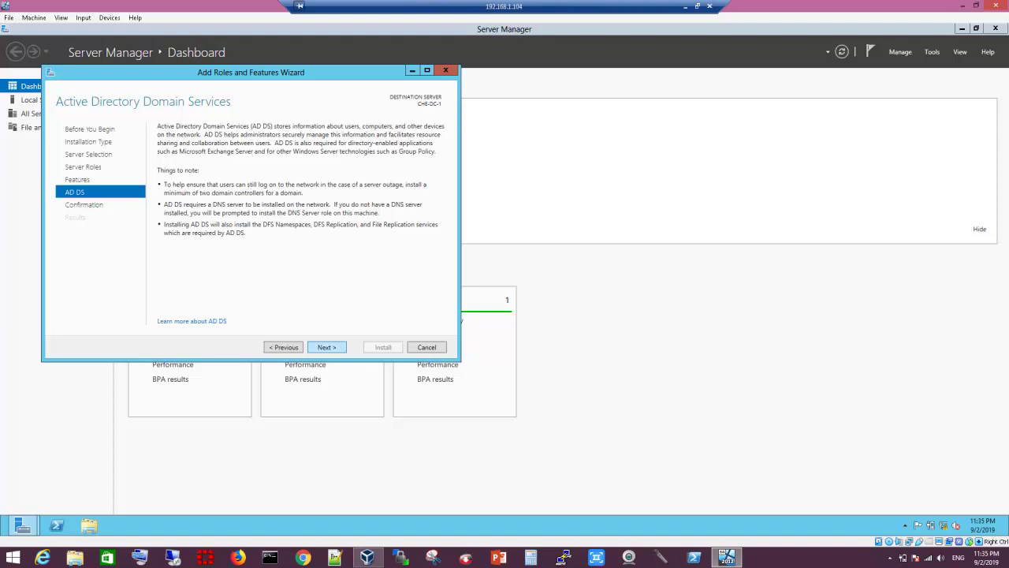
pyautogui.press('Return')
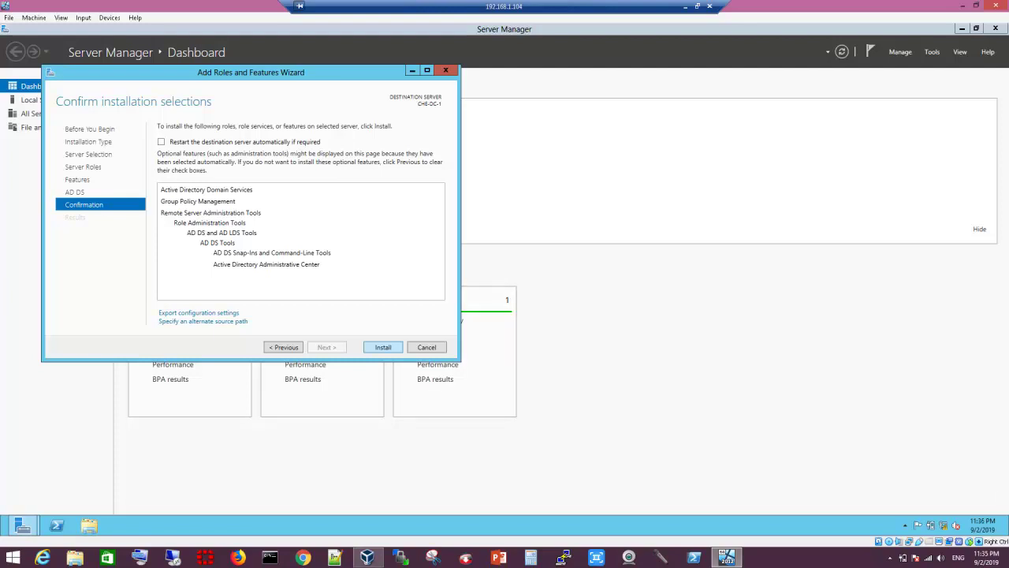
# Step: Start installing AD DS, minimizing and restoring the VM window while it runs
pyautogui.click(382, 347)
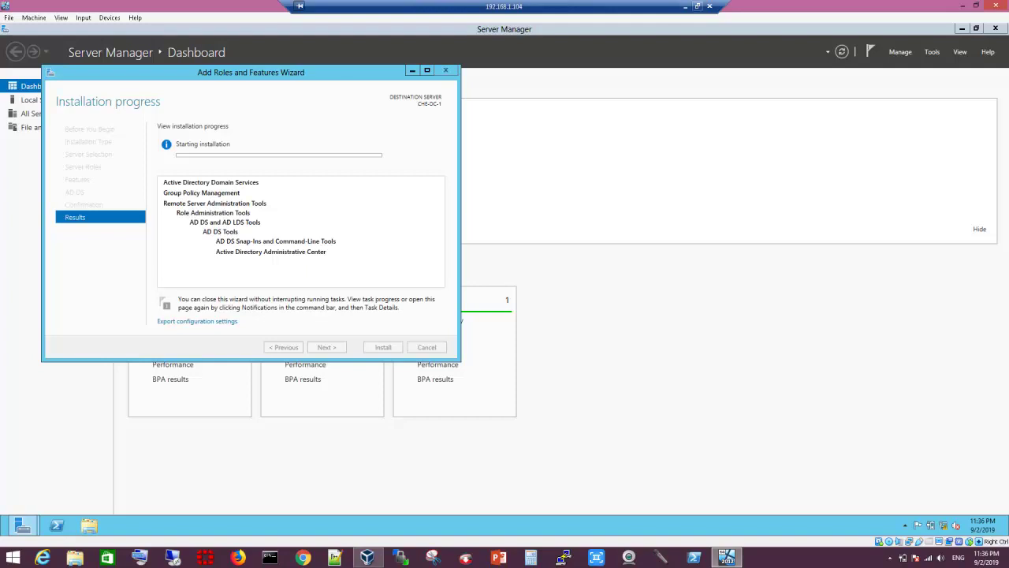
pyautogui.click(685, 6)
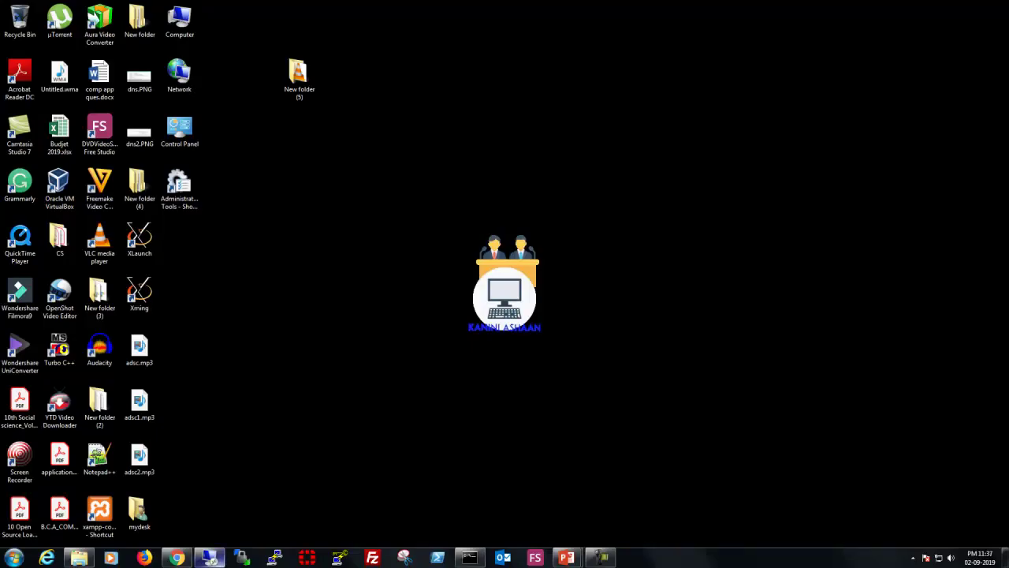
pyautogui.click(209, 558)
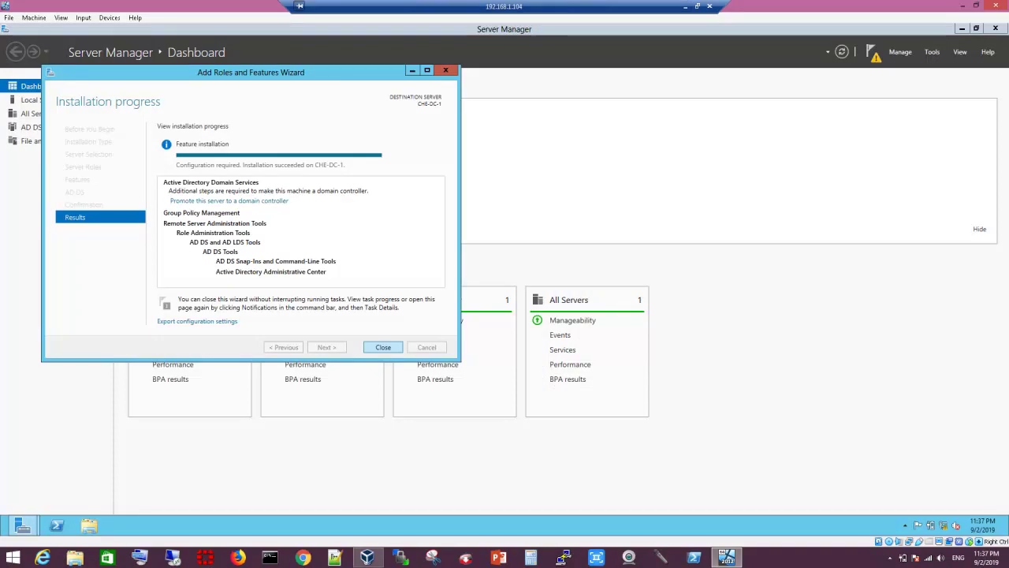
# Step: Close the finished installation wizard, check the Tools menu, and bring up the Settings charm
pyautogui.click(383, 347)
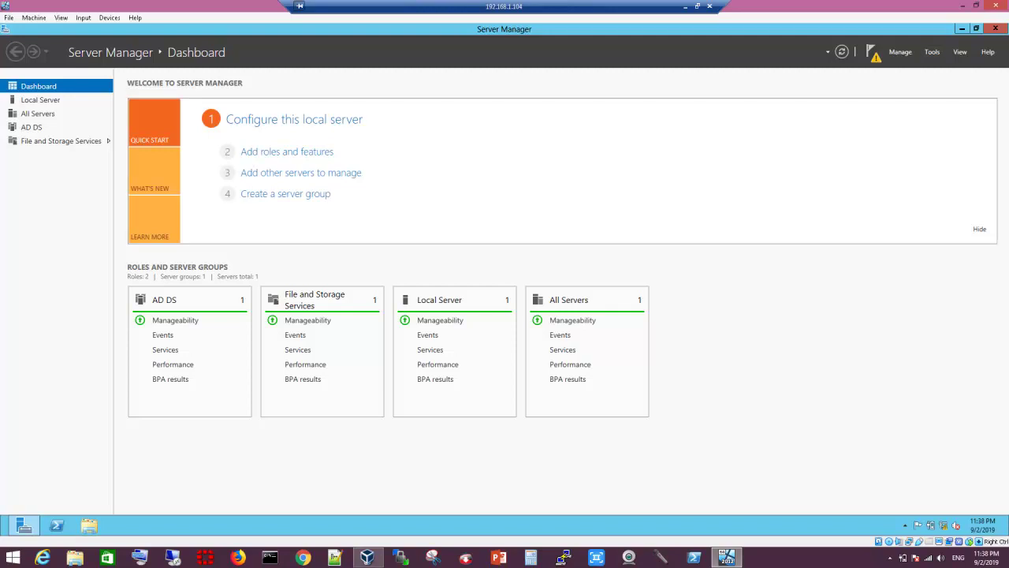
pyautogui.click(932, 52)
pyautogui.press('Escape')
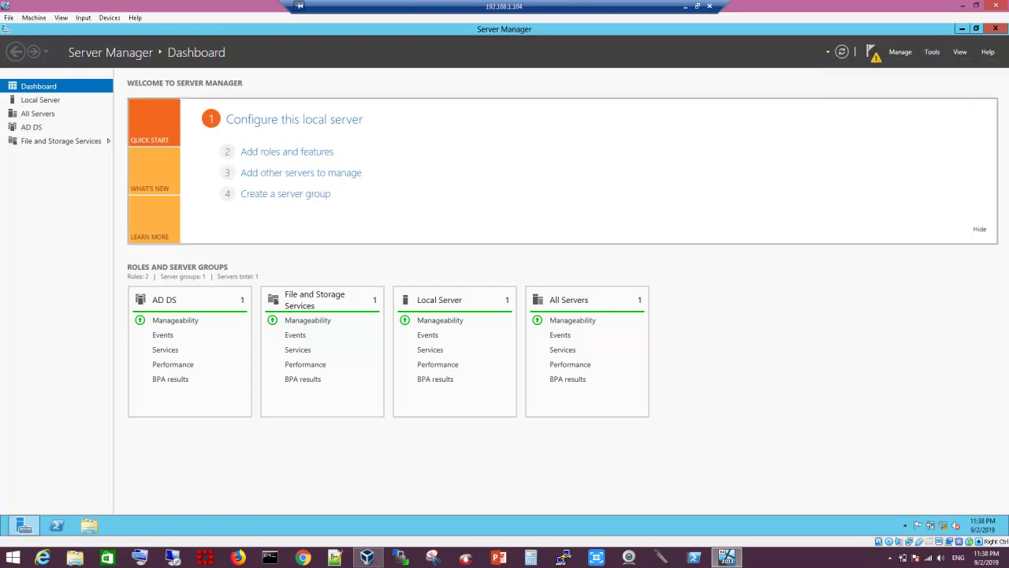
pyautogui.moveTo(1008, 23)
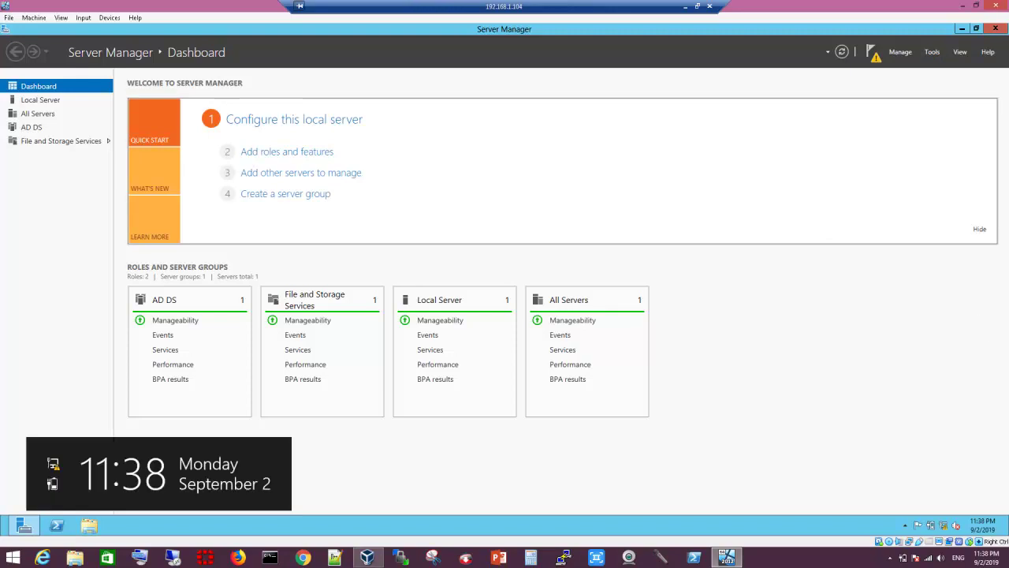
pyautogui.click(986, 331)
# Step: Restart the server from the Power menu and confirm the shutdown reason with Continue
pyautogui.click(918, 463)
pyautogui.click(916, 407)
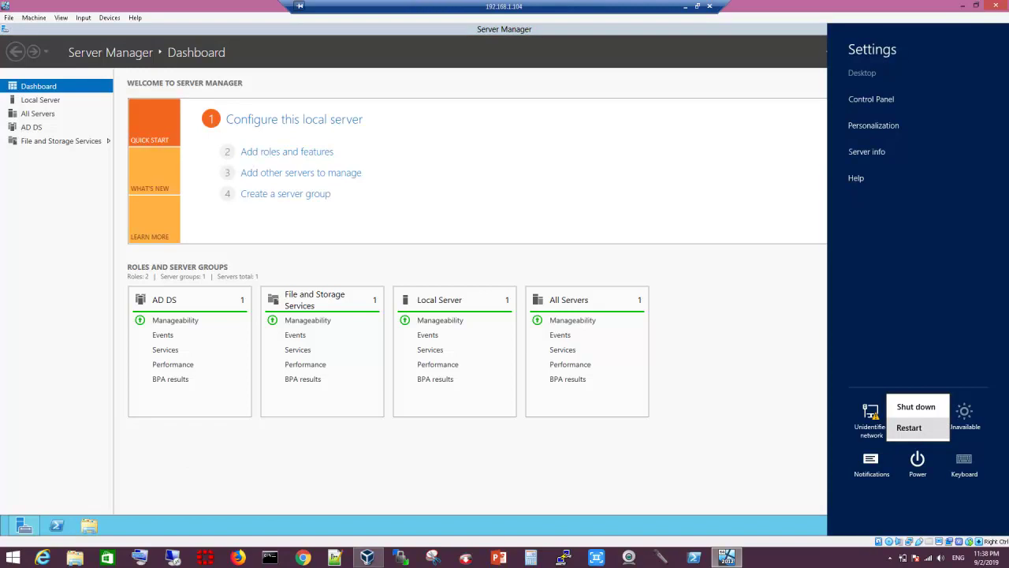
pyautogui.press('Return')
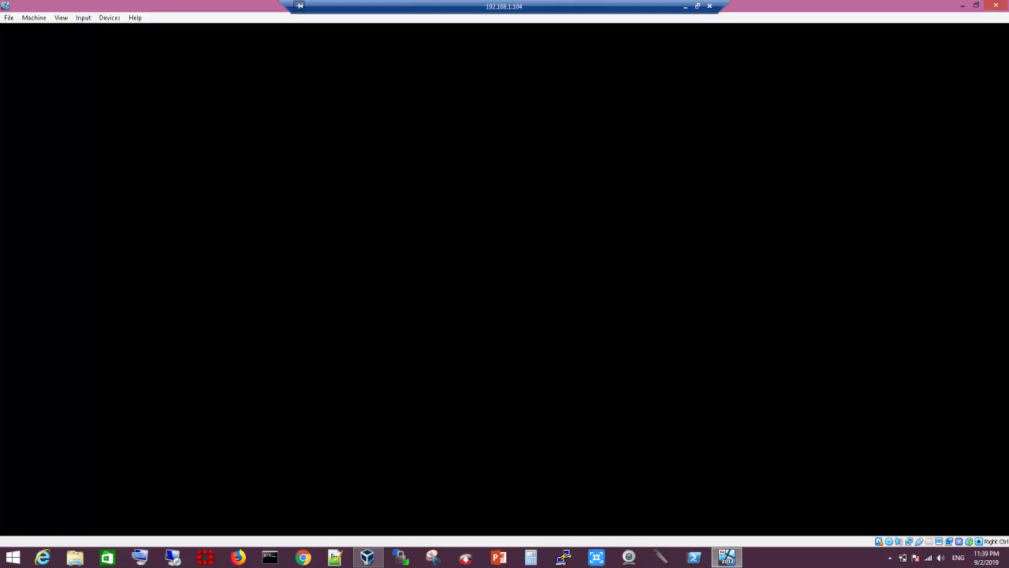
# Step: After the reboot, send Ctrl-Alt-Del via VirtualBox and sign in with the Administrator password
pyautogui.click(685, 6)
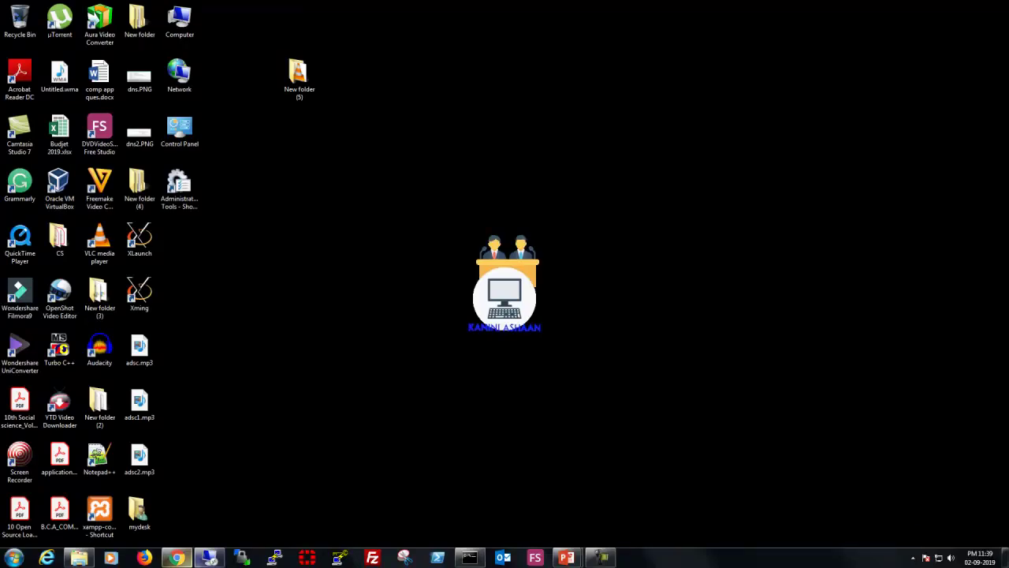
pyautogui.click(209, 557)
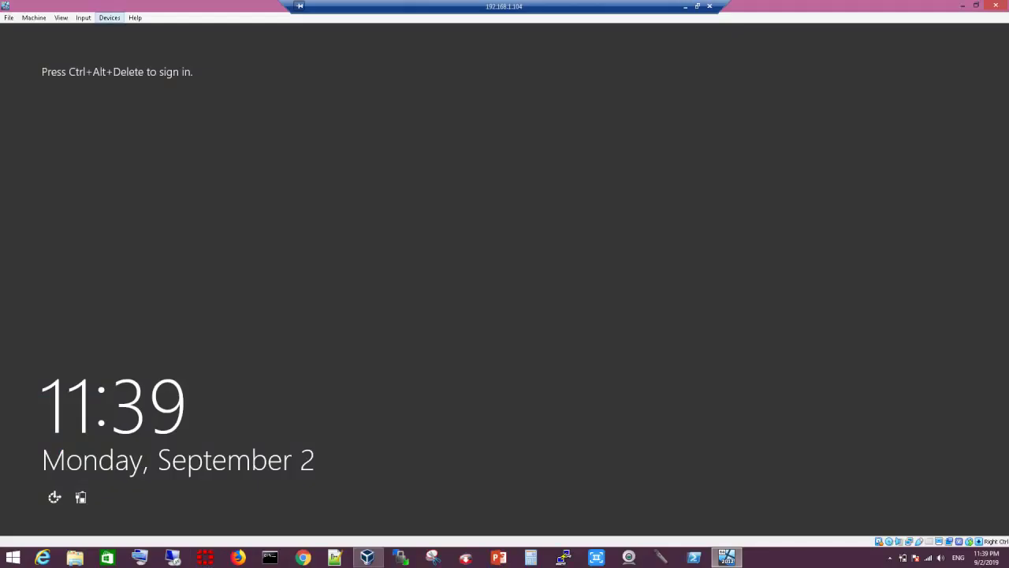
pyautogui.click(83, 17)
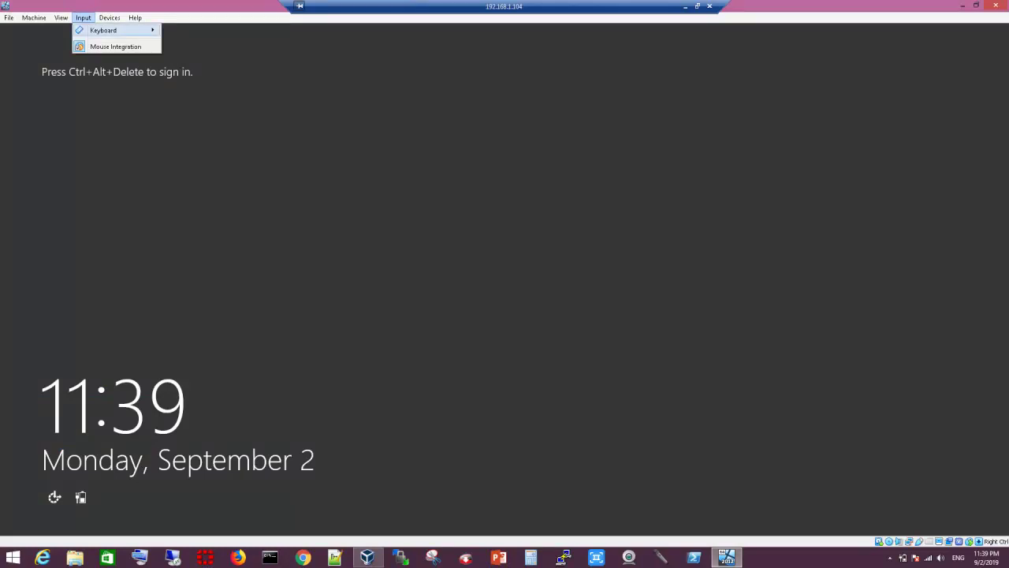
pyautogui.moveTo(104, 30)
pyautogui.click(189, 46)
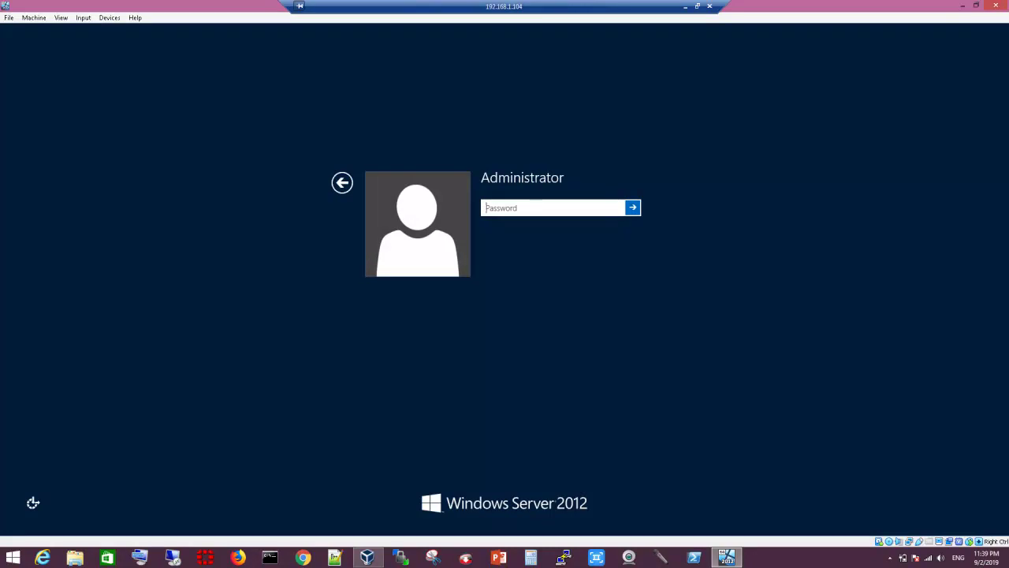
pyautogui.write('Pa$$w0rd')
pyautogui.press('Return')
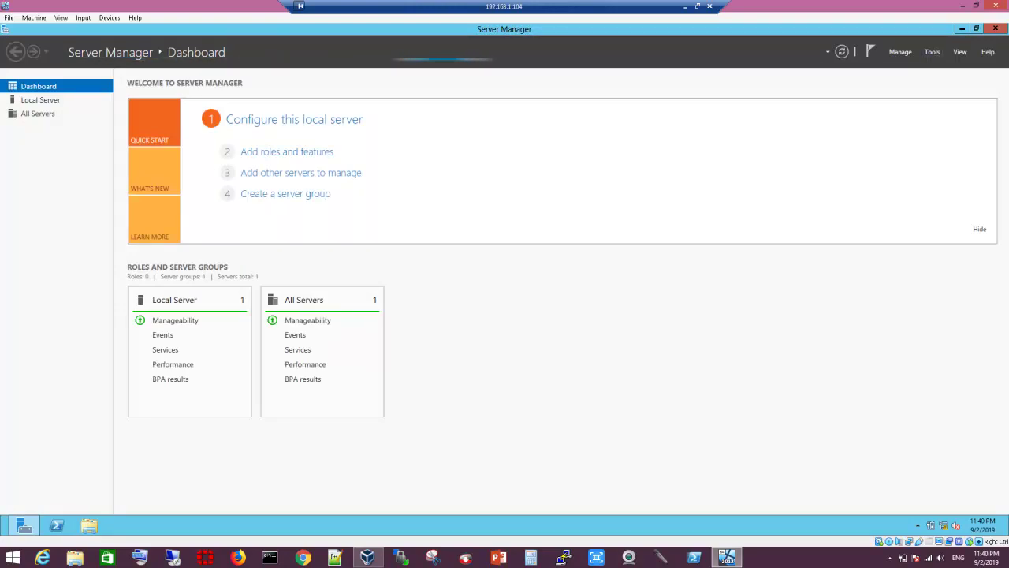
pyautogui.click(932, 51)
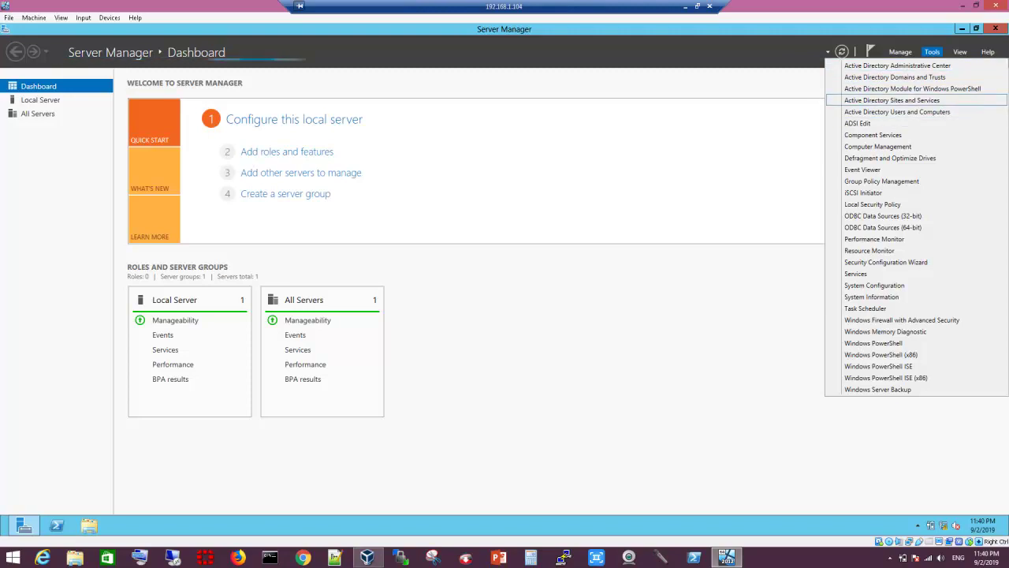
pyautogui.click(287, 151)
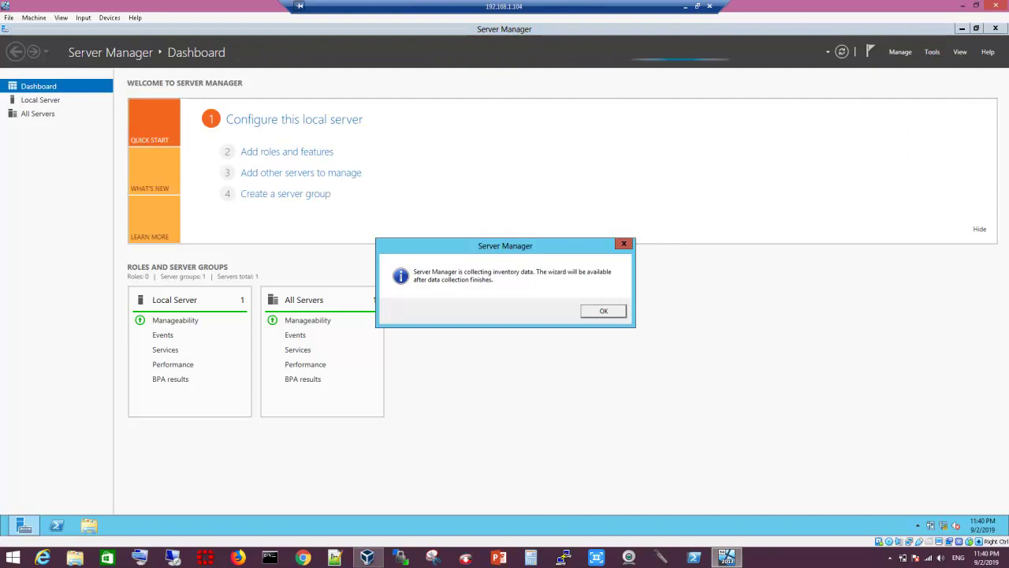
pyautogui.press('Return')
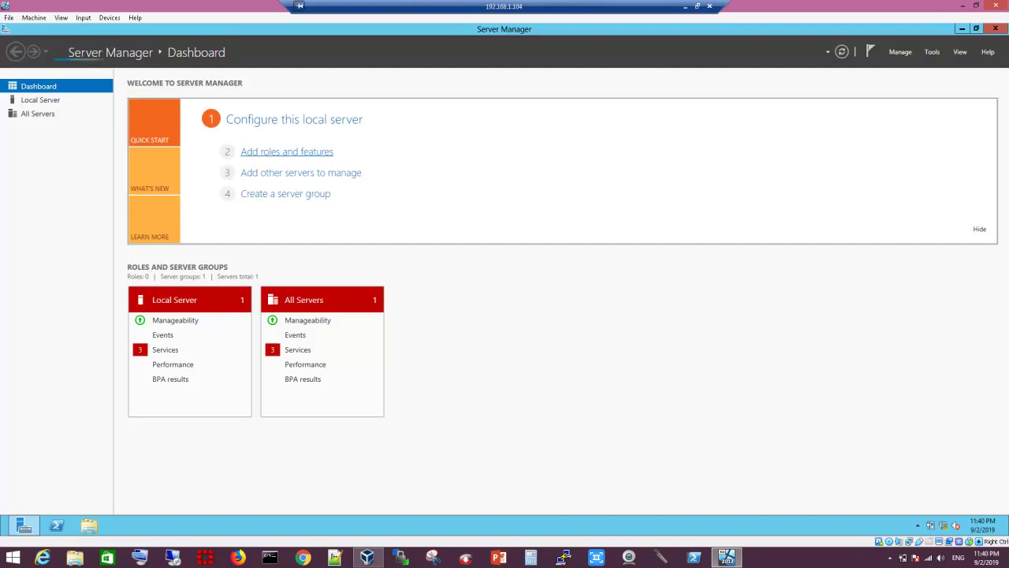
pyautogui.click(287, 151)
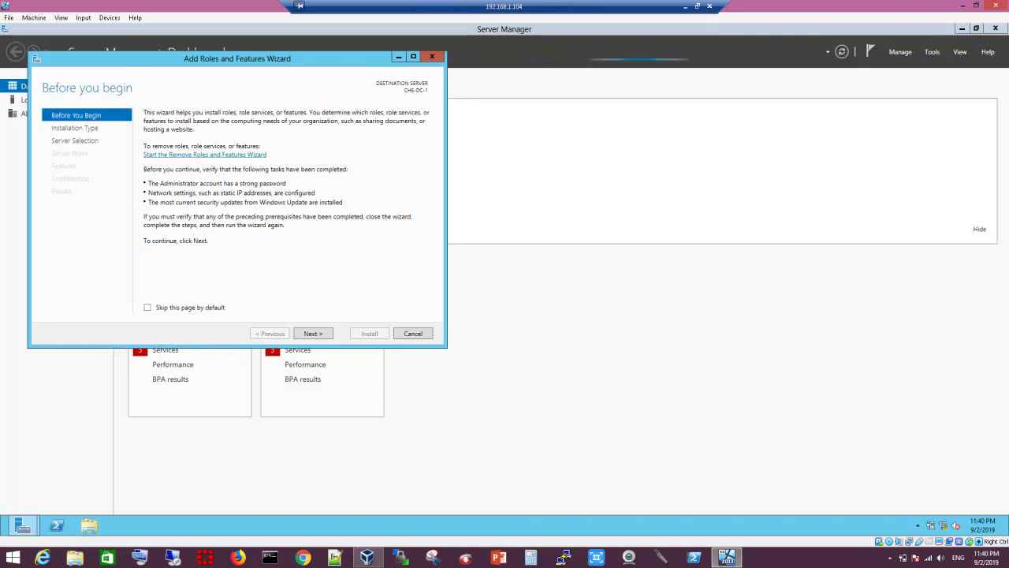
pyautogui.press('Return')
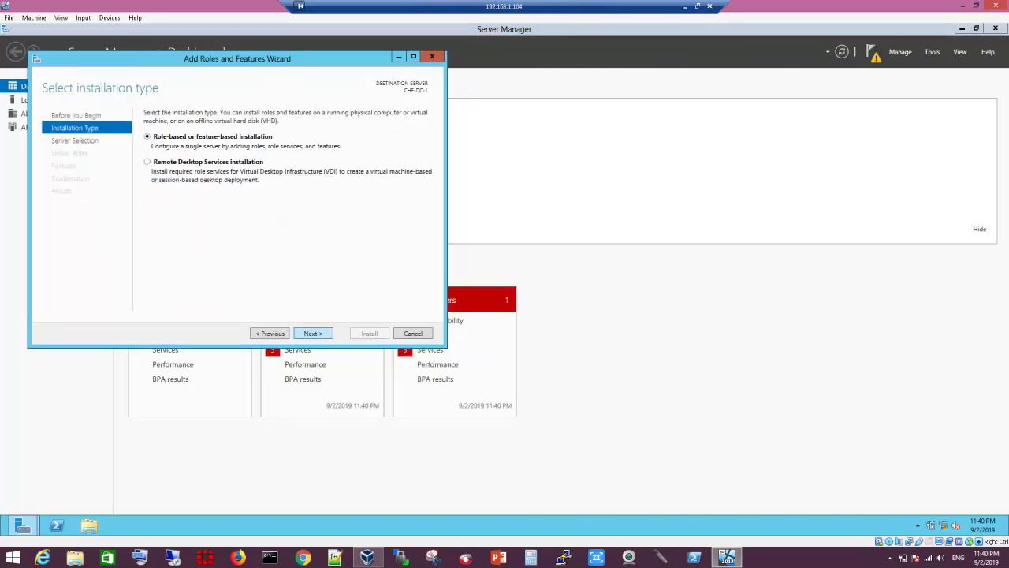
pyautogui.press('Return')
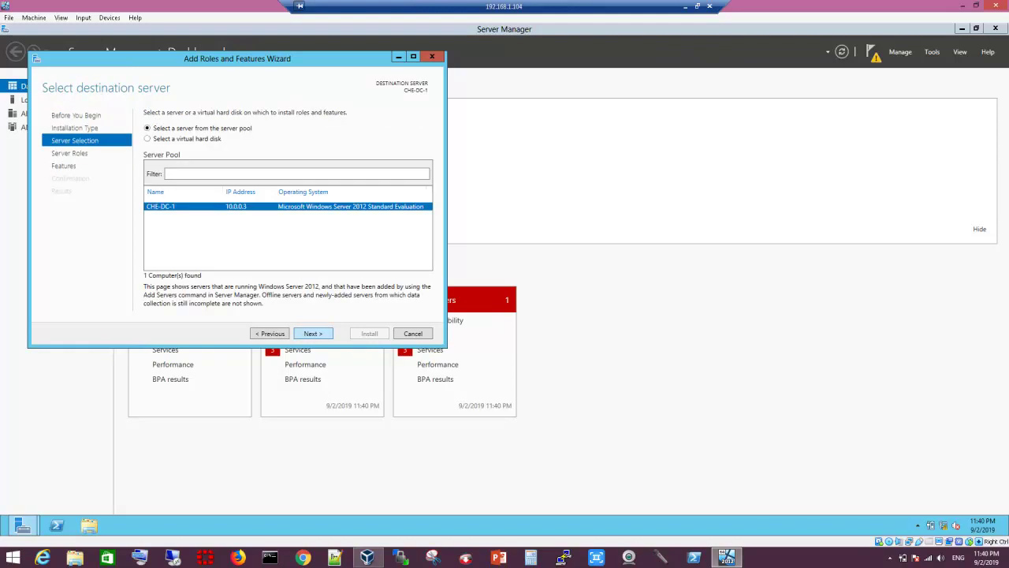
pyautogui.press('Return')
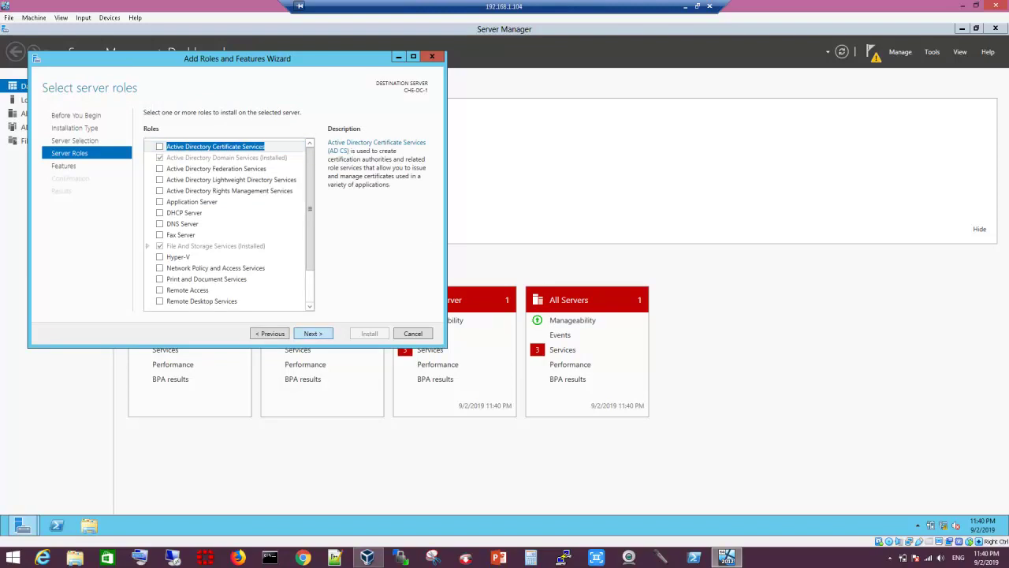
pyautogui.press('Return')
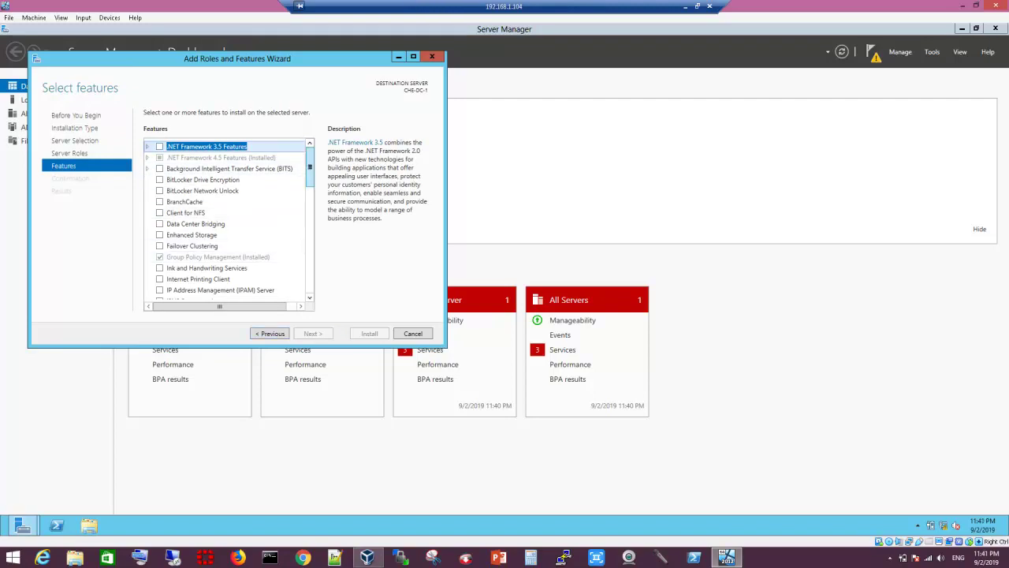
pyautogui.moveTo(309, 167); pyautogui.dragTo(309, 146)
pyautogui.click(206, 146)
pyautogui.press('Escape')
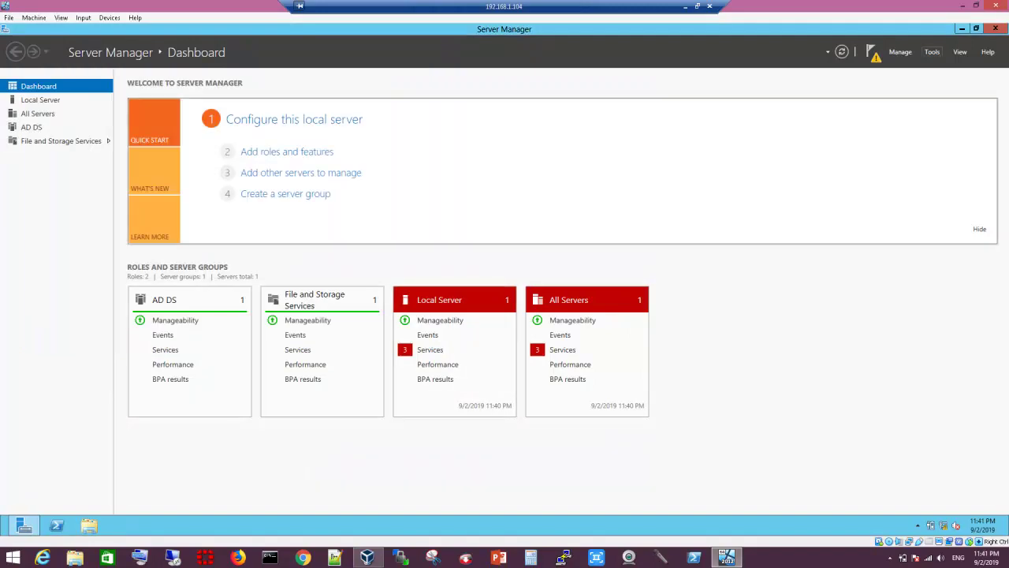
pyautogui.click(931, 51)
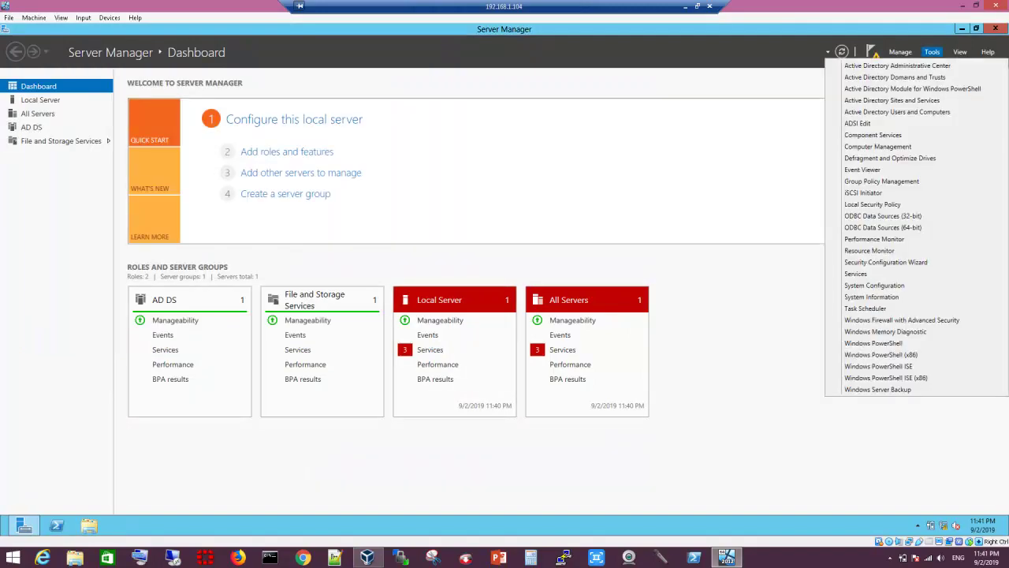
pyautogui.press('Escape')
pyautogui.click(40, 100)
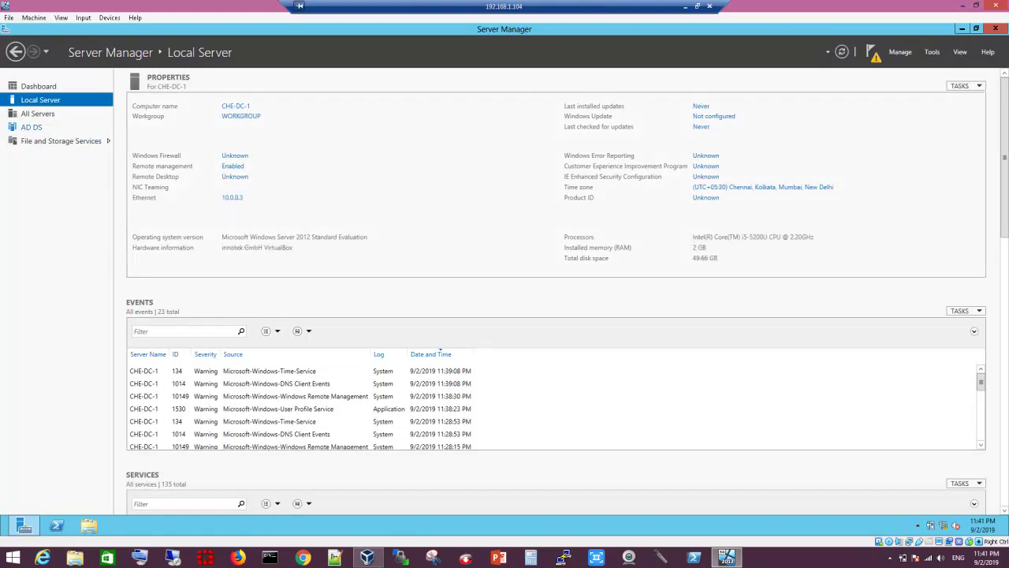
pyautogui.click(32, 127)
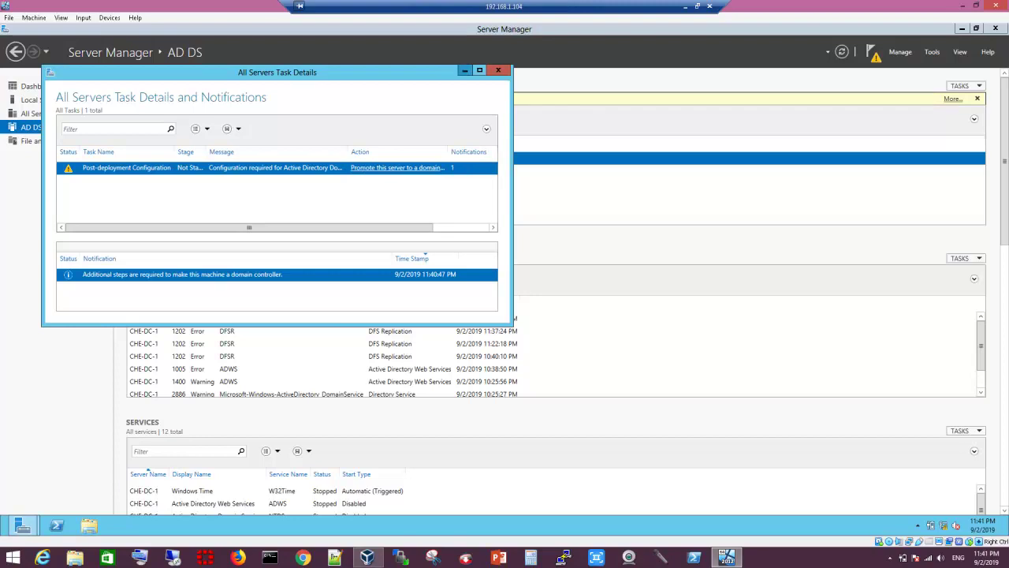
pyautogui.click(464, 70)
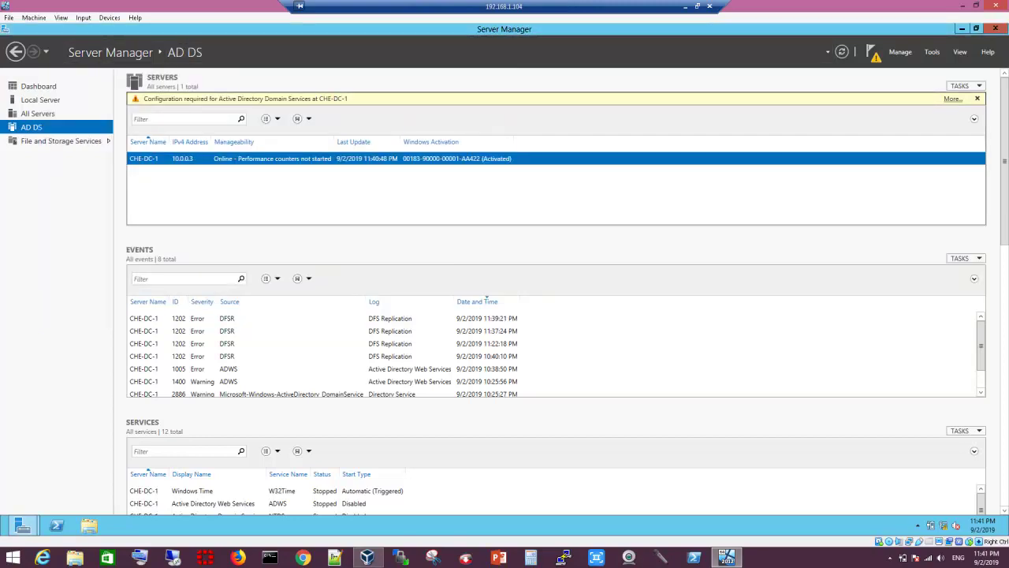
pyautogui.click(995, 28)
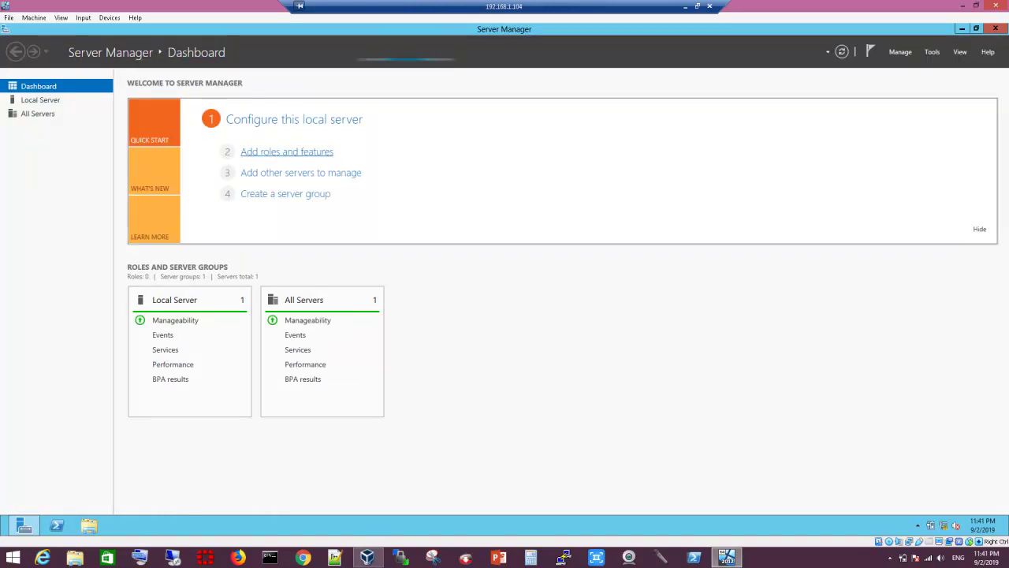
# Step: Reopen Add Roles and Features, review the Server Roles and Features lists, then cancel
pyautogui.click(286, 152)
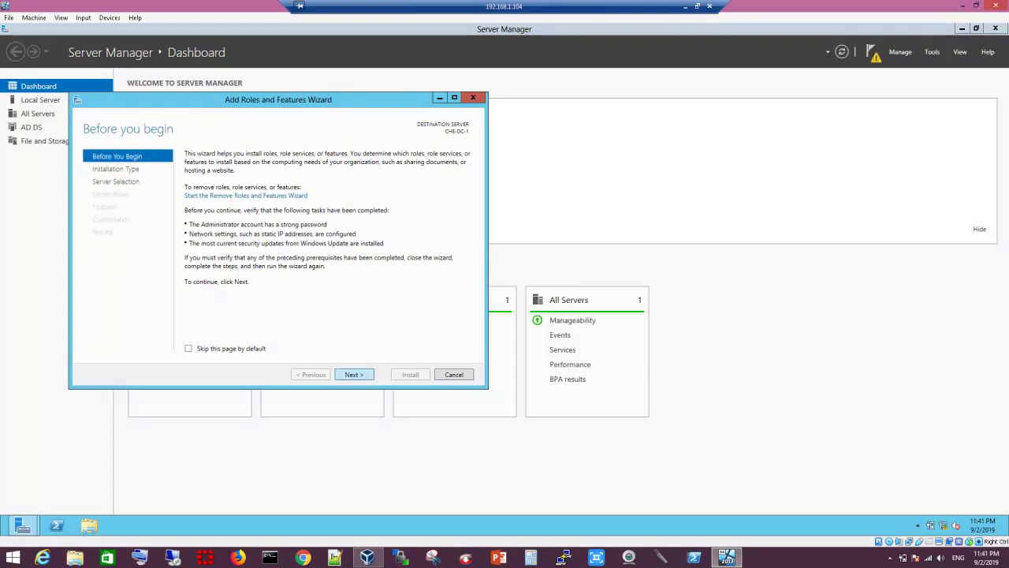
pyautogui.click(353, 374)
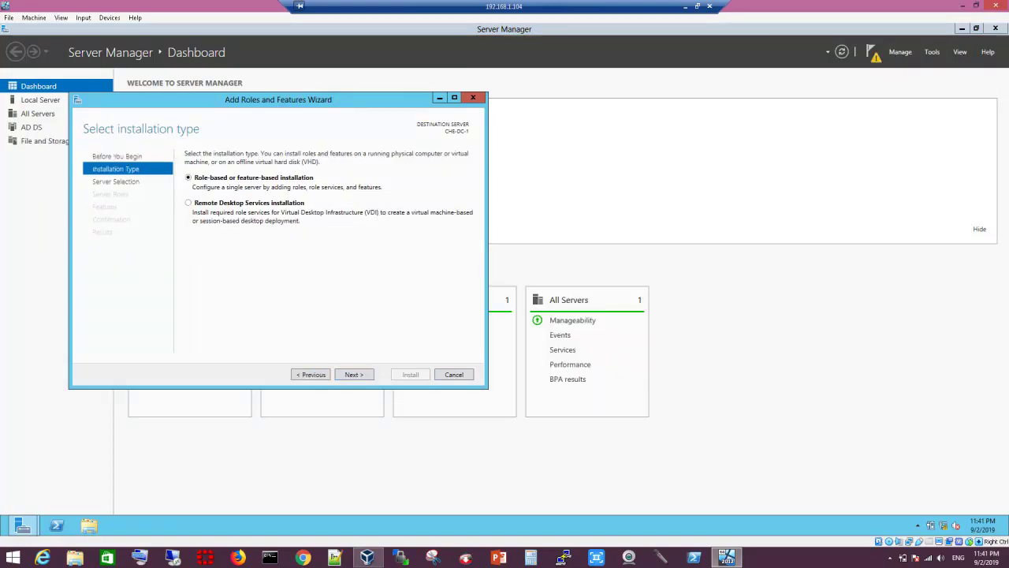
pyautogui.click(353, 374)
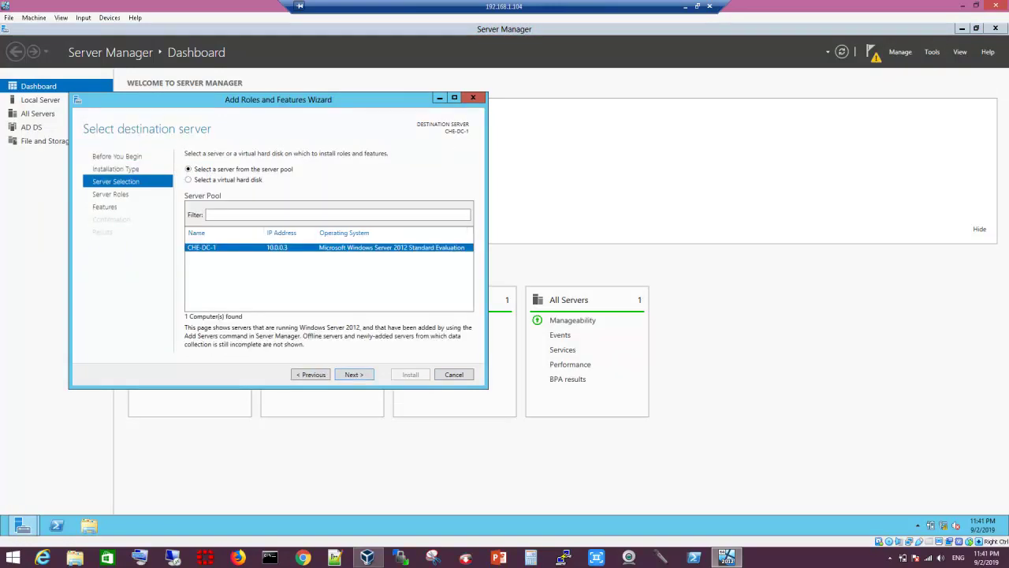
pyautogui.click(353, 374)
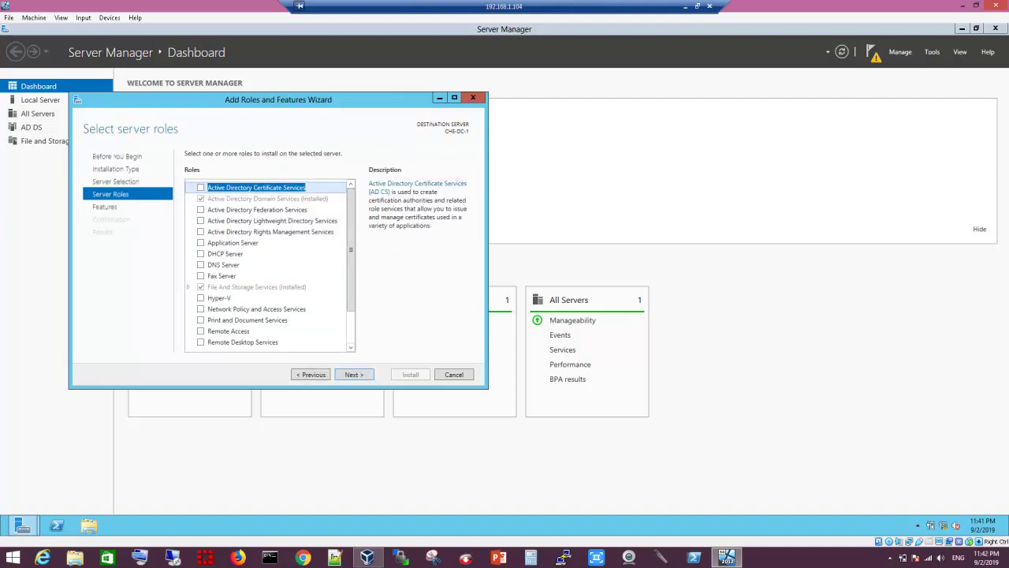
pyautogui.scroll(-2, 268, 265)
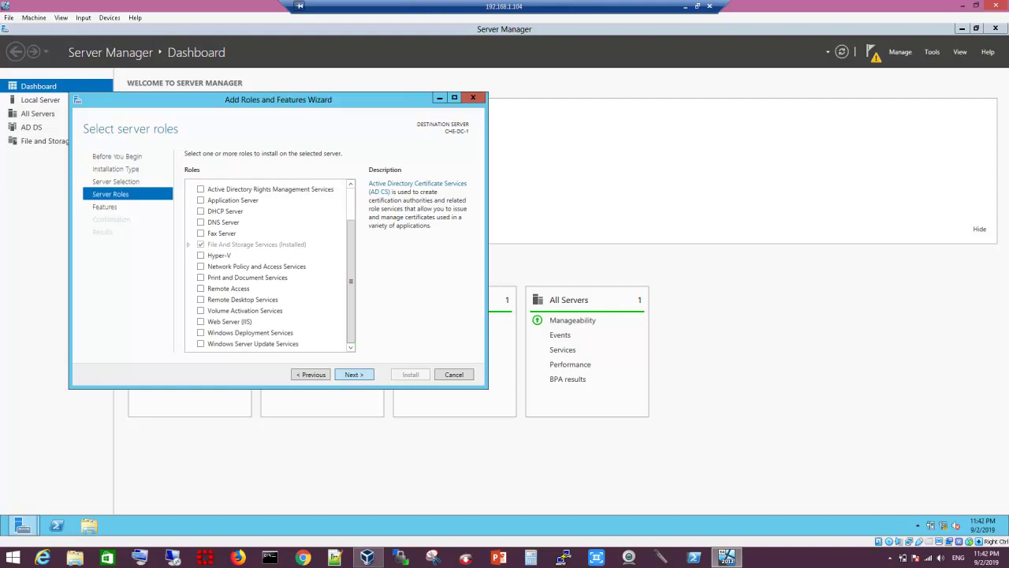
pyautogui.click(353, 374)
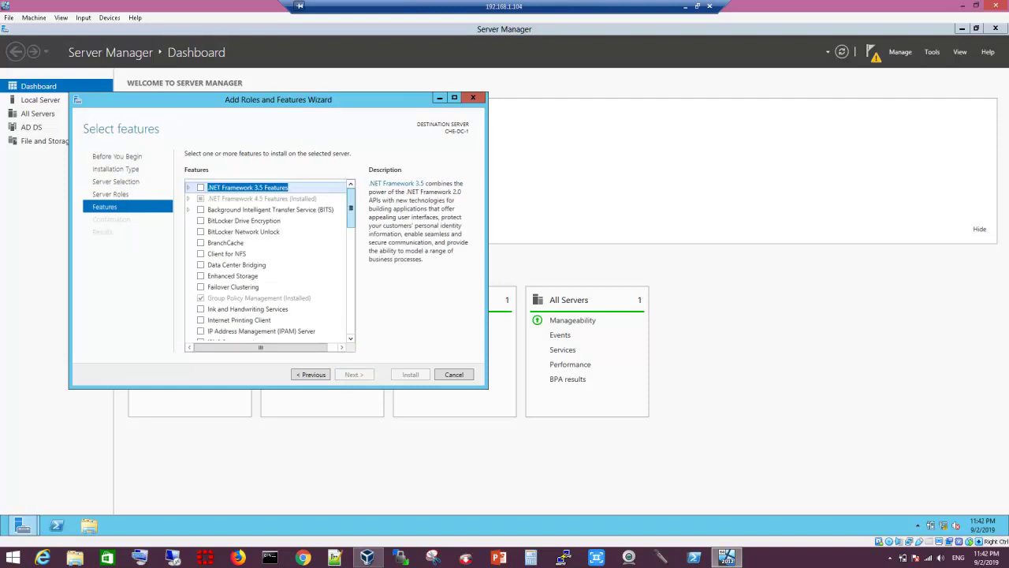
pyautogui.scroll(-8, 269, 260)
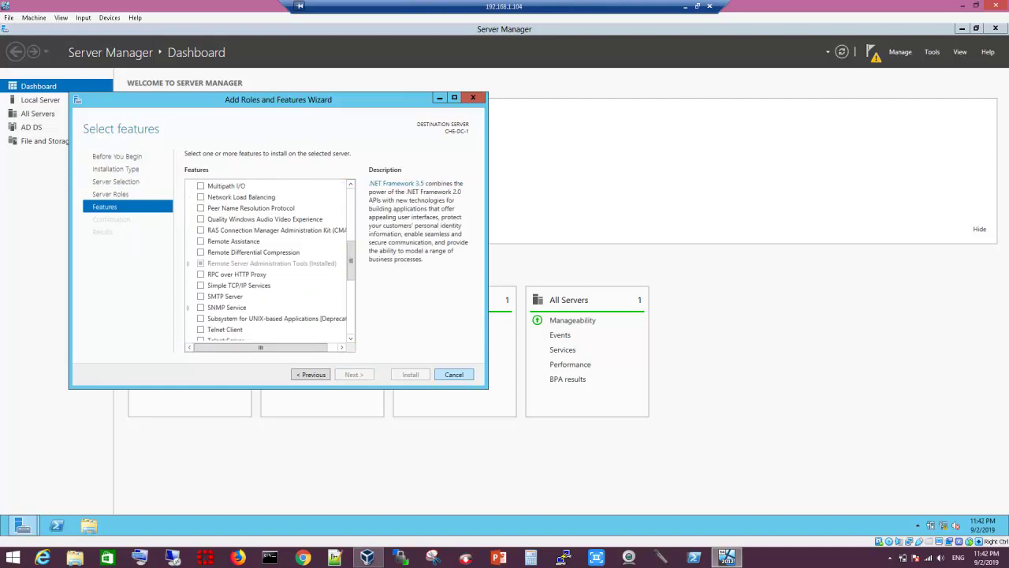
pyautogui.press('Escape')
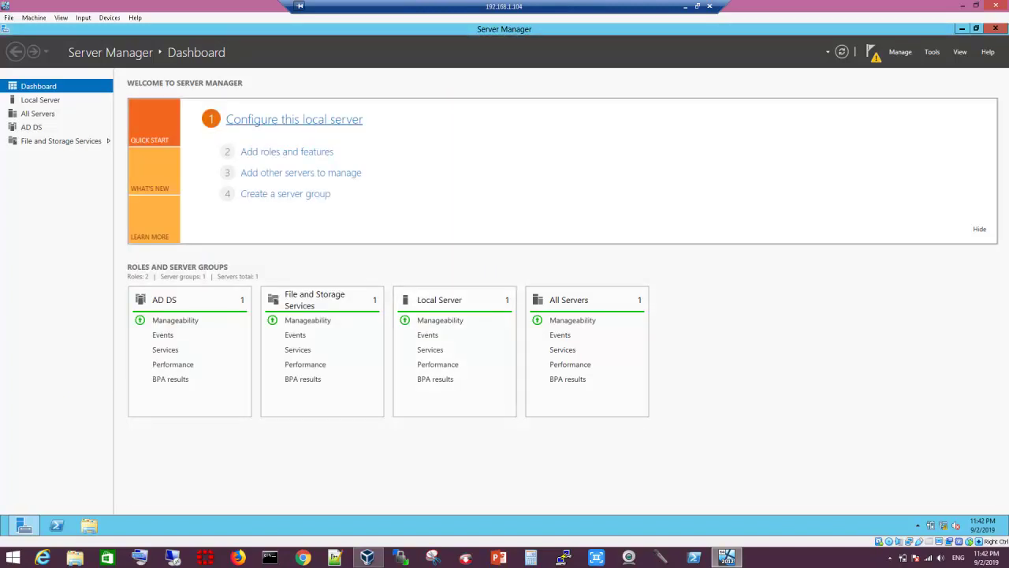
# Step: Check Local Server, then open the AD DS page showing CHE-DC-1's configuration-required warning
pyautogui.click(294, 119)
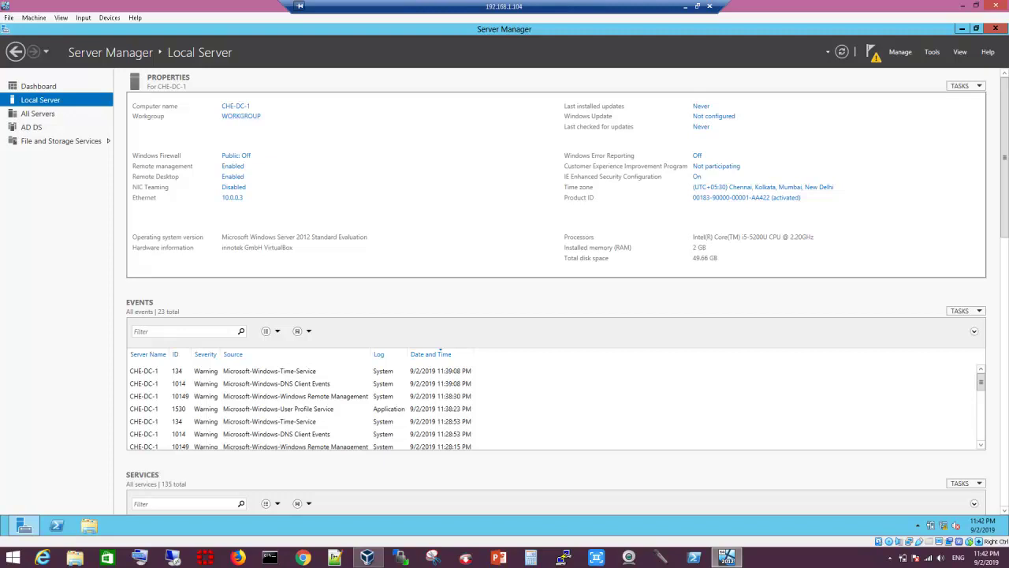
pyautogui.click(31, 127)
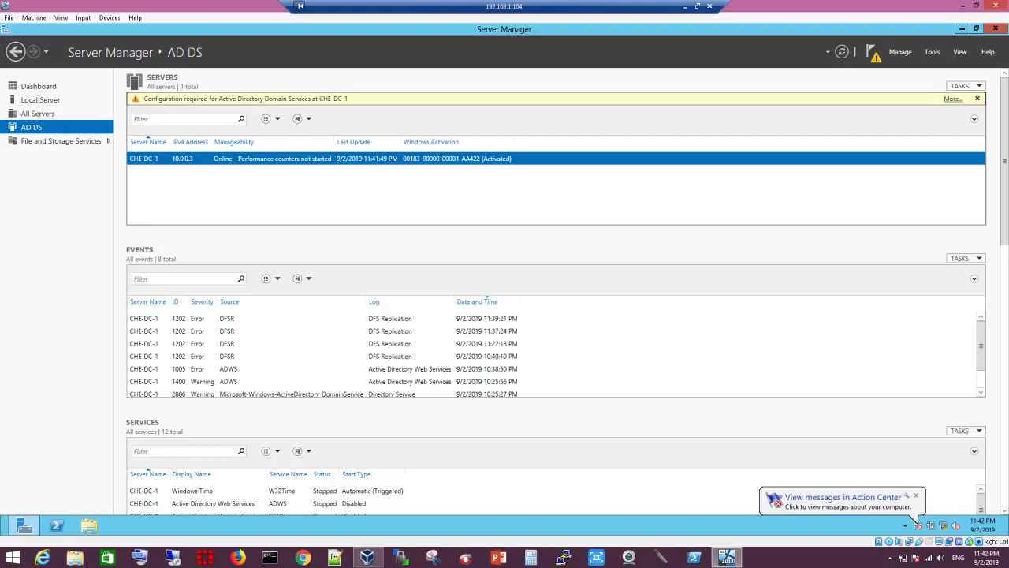
# Step: Start 'Promote this server to a domain controller' from the AD DS notice and maximize the wizard
pyautogui.click(953, 98)
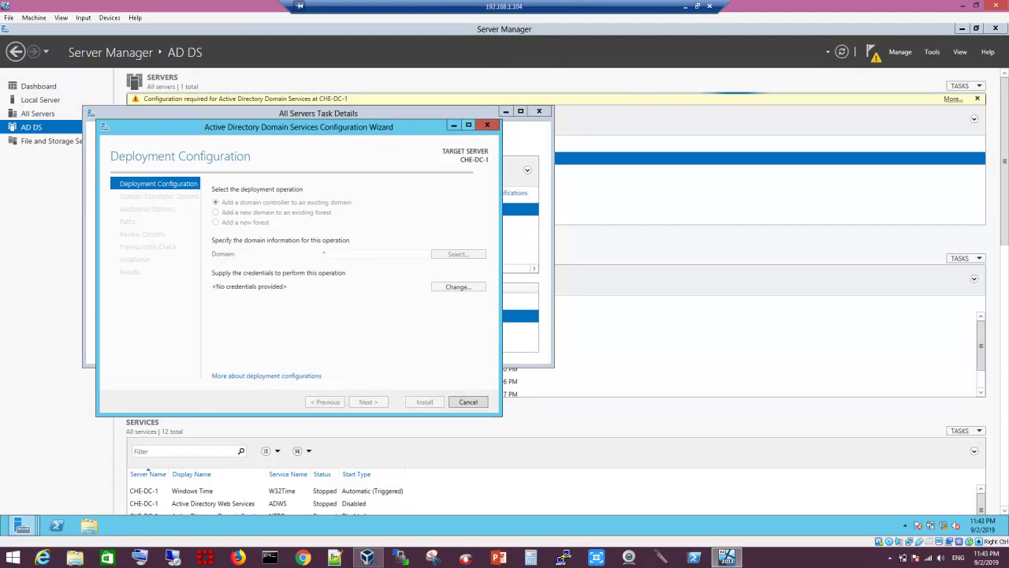
pyautogui.press('super+Up')
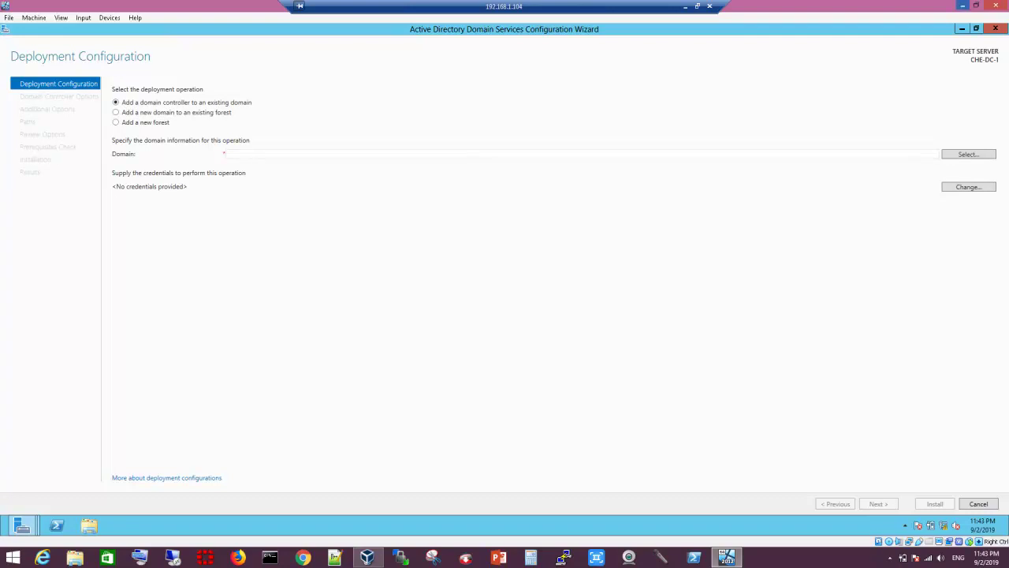
# Step: Enter testserver1.local as the existing domain on the Deployment Configuration page
pyautogui.click(963, 6)
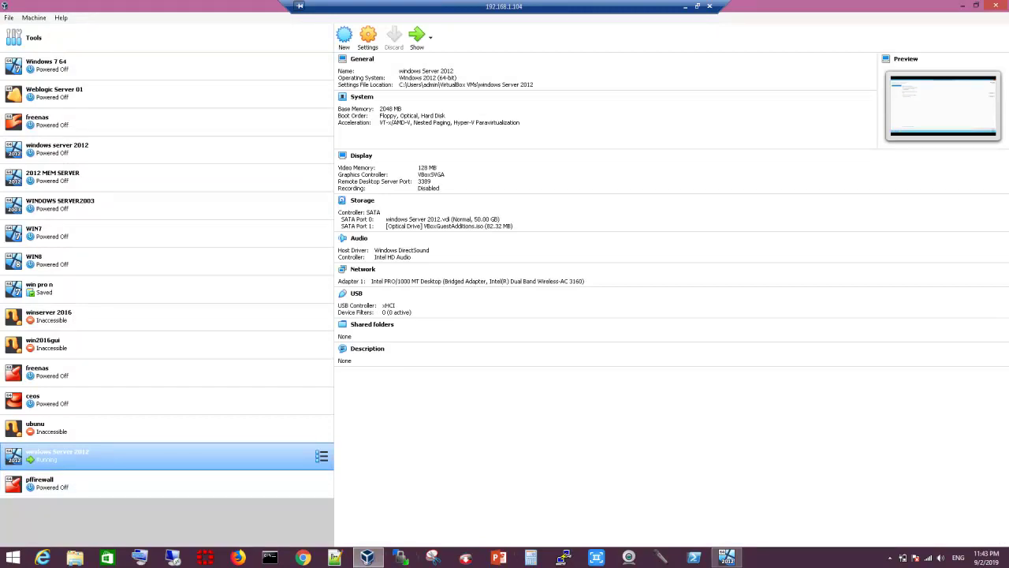
pyautogui.click(727, 557)
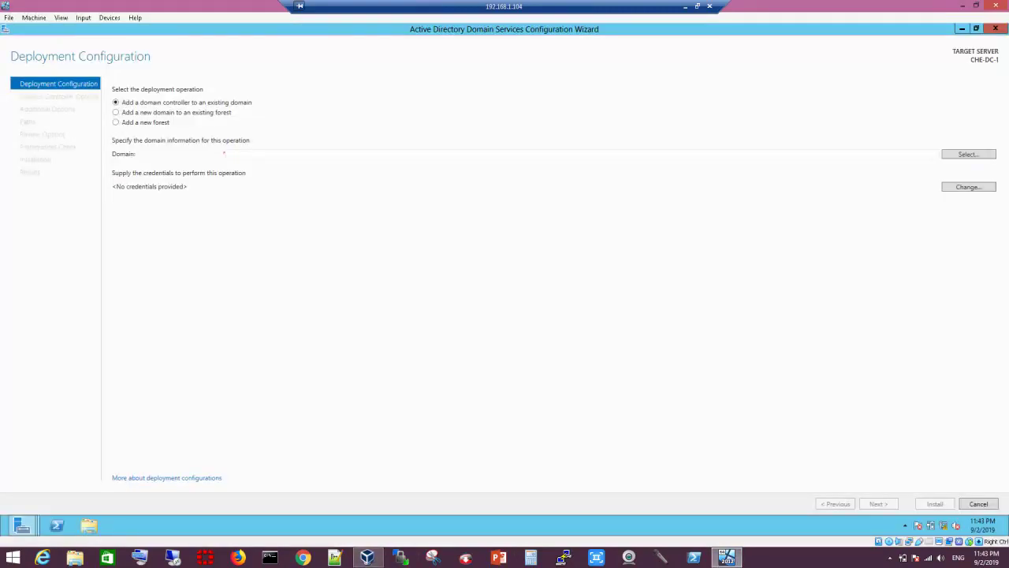
pyautogui.moveTo(22, 525)
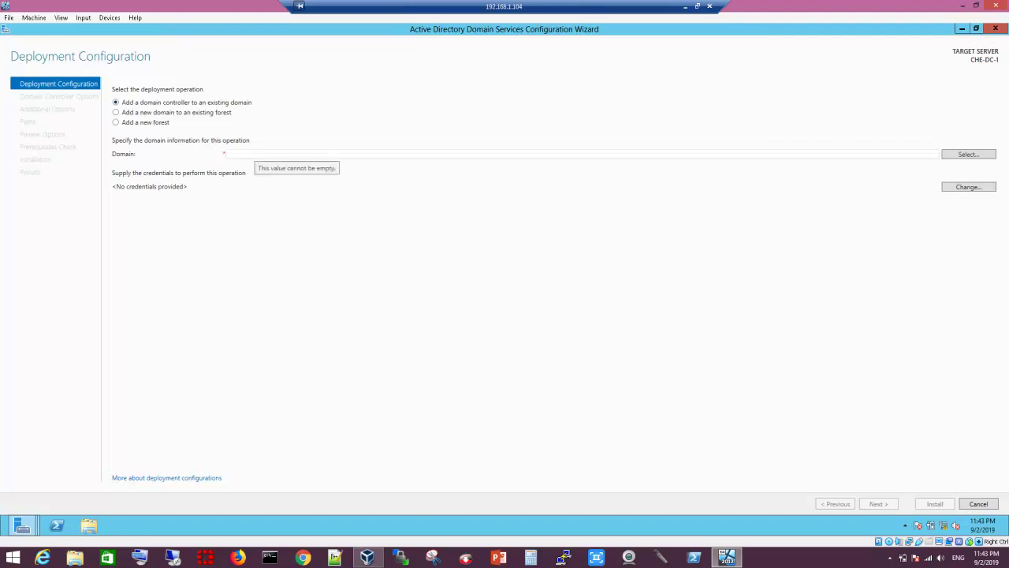
pyautogui.click(251, 154)
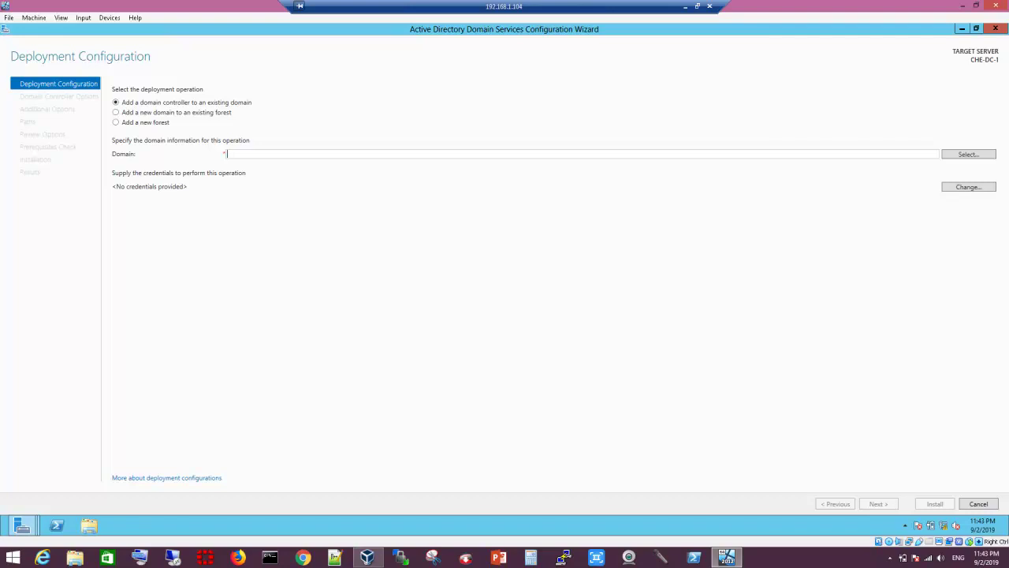
pyautogui.write('testserver1.')
pyautogui.write('local')
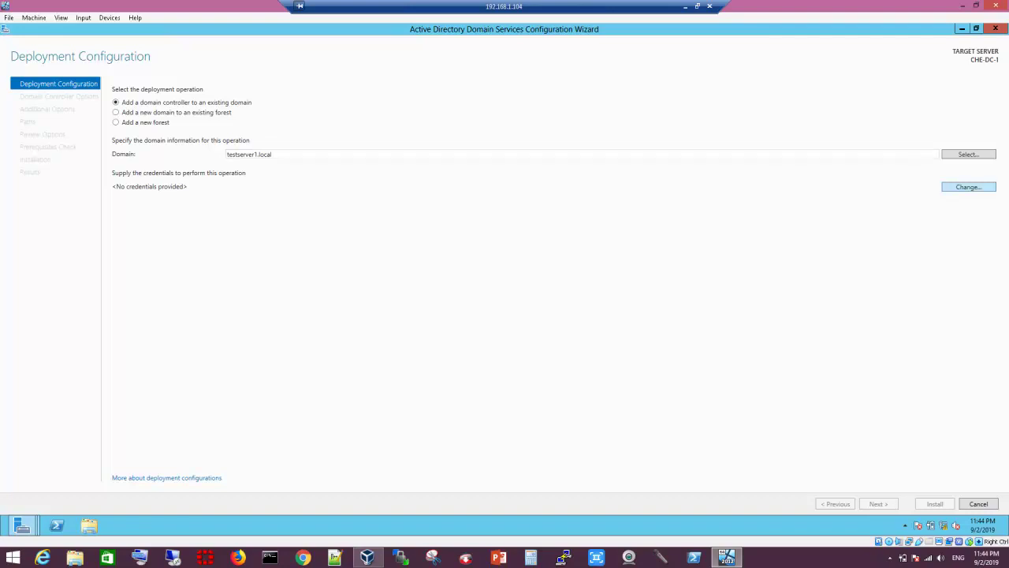
# Step: Supply the administrator account and its password as deployment credentials, then dismiss the domain-contact error
pyautogui.click(968, 187)
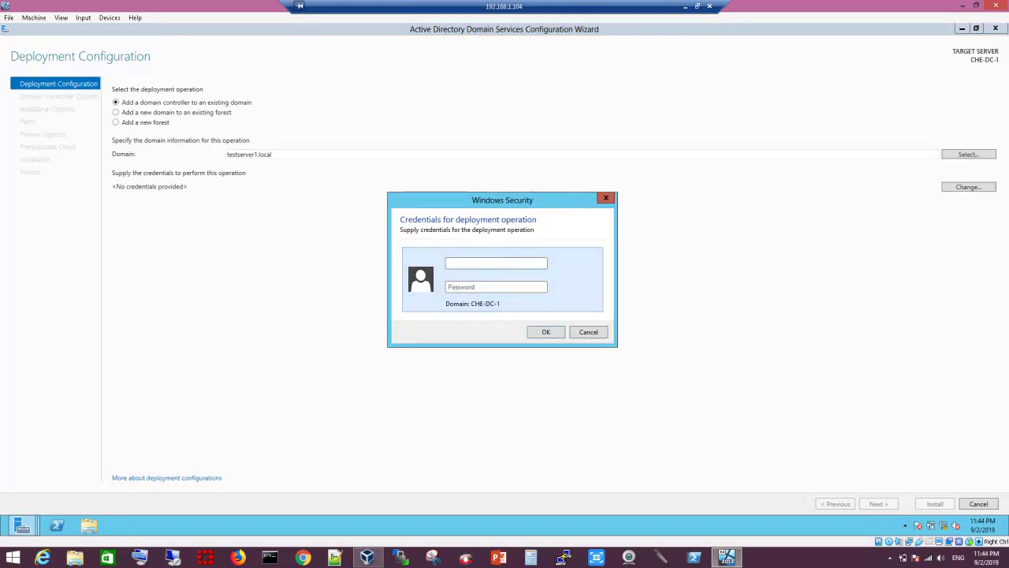
pyautogui.write('administratorP')
pyautogui.press('BackSpace')
pyautogui.write('Password')
pyautogui.press('Return')
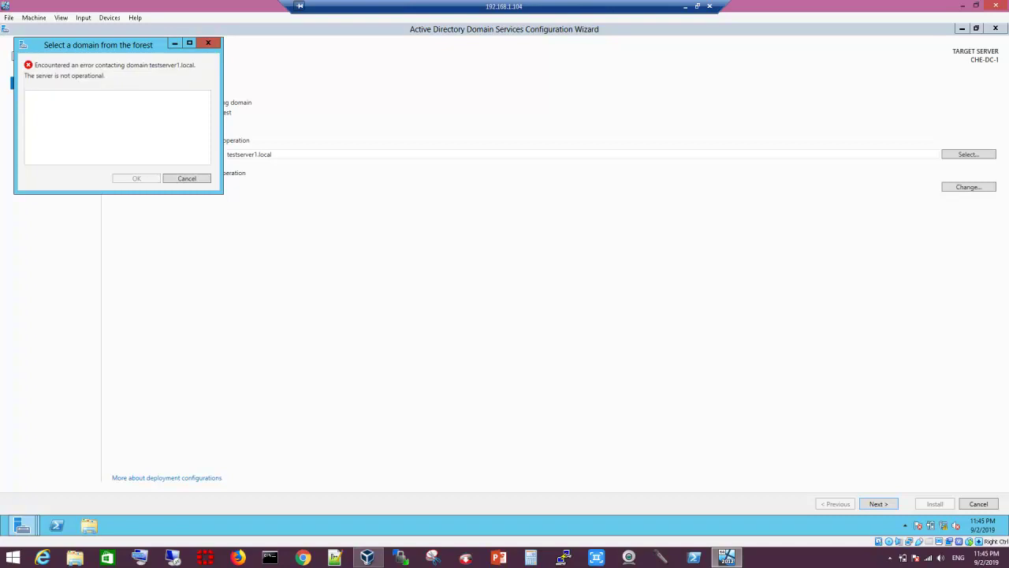
pyautogui.press('Escape')
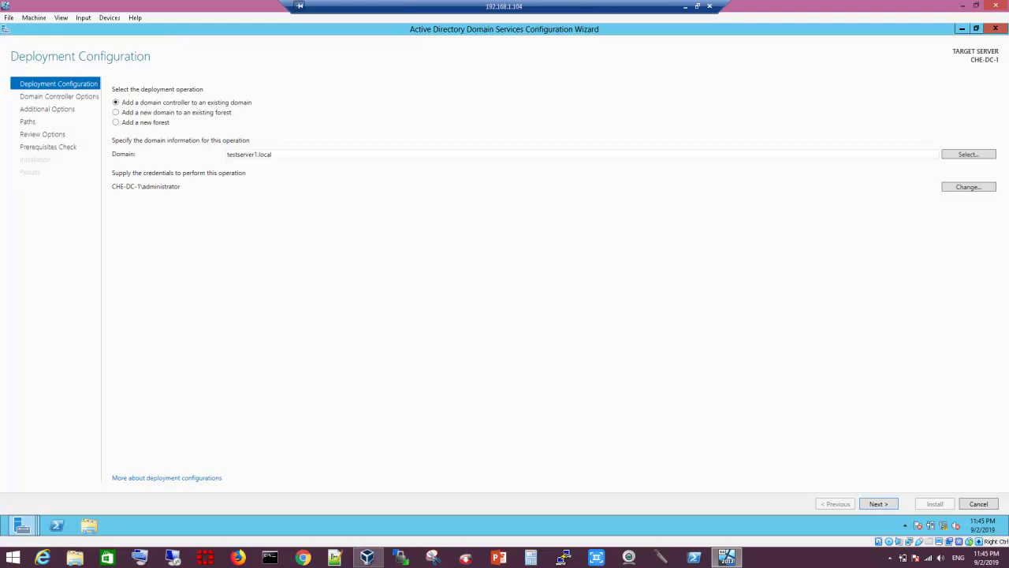
# Step: Clear the testserver1.local domain entry and switch the deployment operation to Add a new forest
pyautogui.click(115, 112)
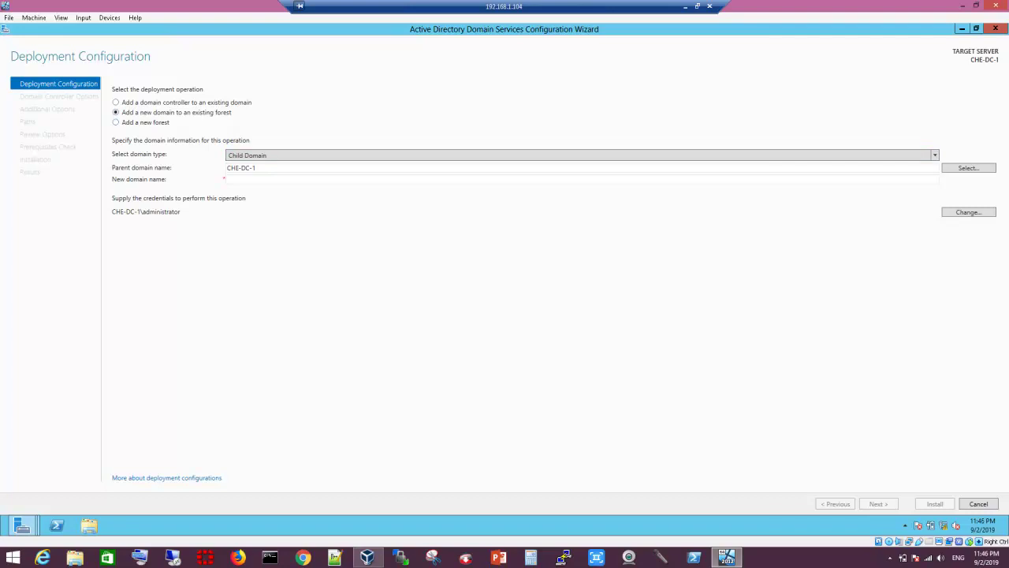
pyautogui.click(116, 122)
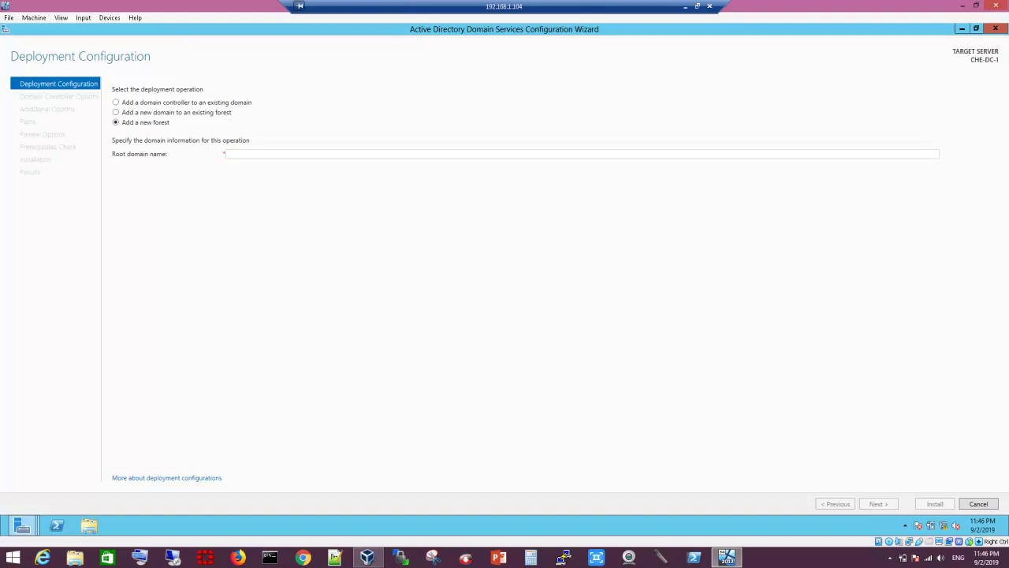
pyautogui.click(116, 102)
pyautogui.moveTo(227, 153); pyautogui.dragTo(272, 154)
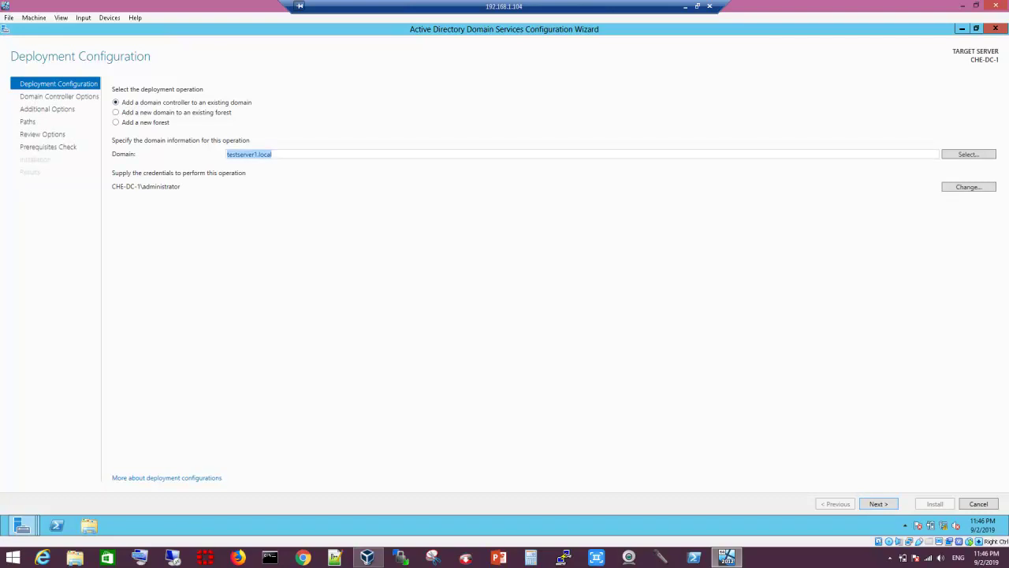
pyautogui.press('BackSpace')
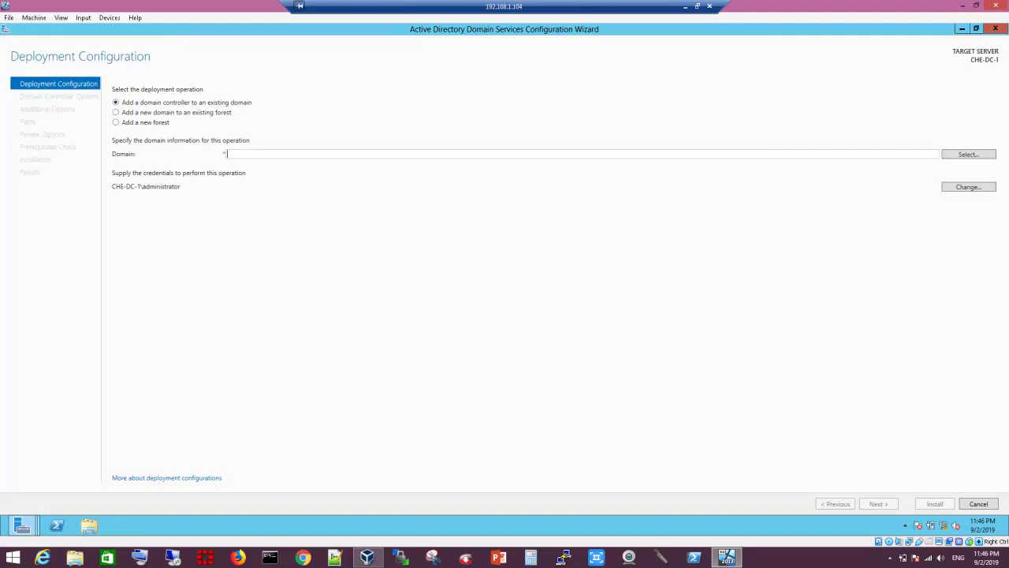
pyautogui.click(116, 112)
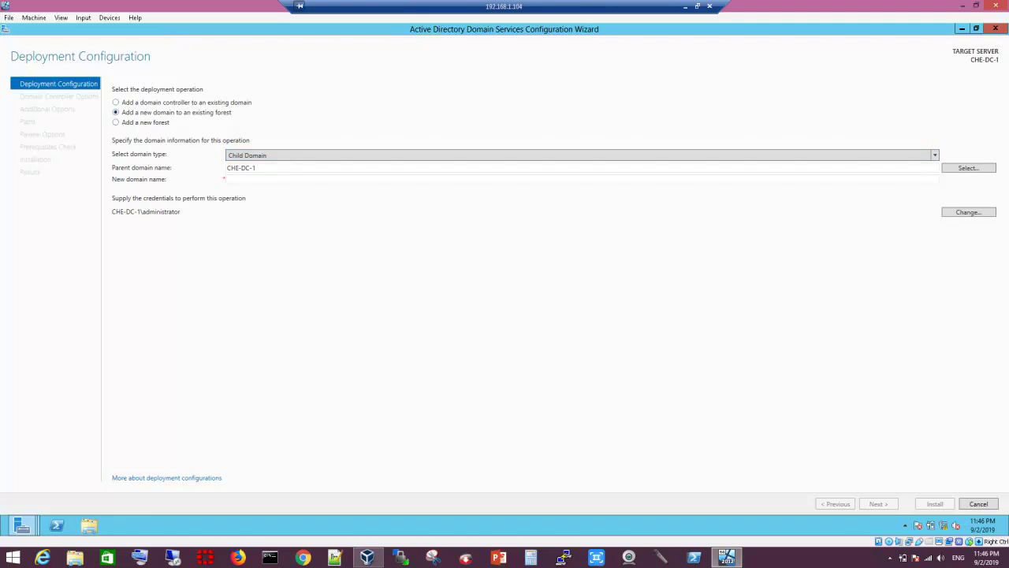
pyautogui.click(116, 123)
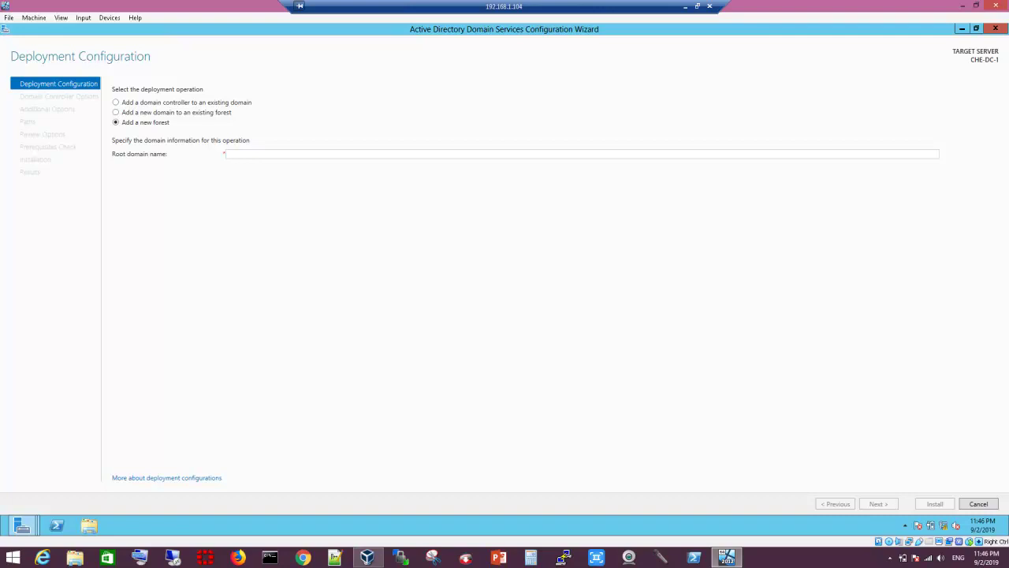
# Step: Enter root domain name testserver1.local and advance to Domain Controller Options
pyautogui.write('tes')
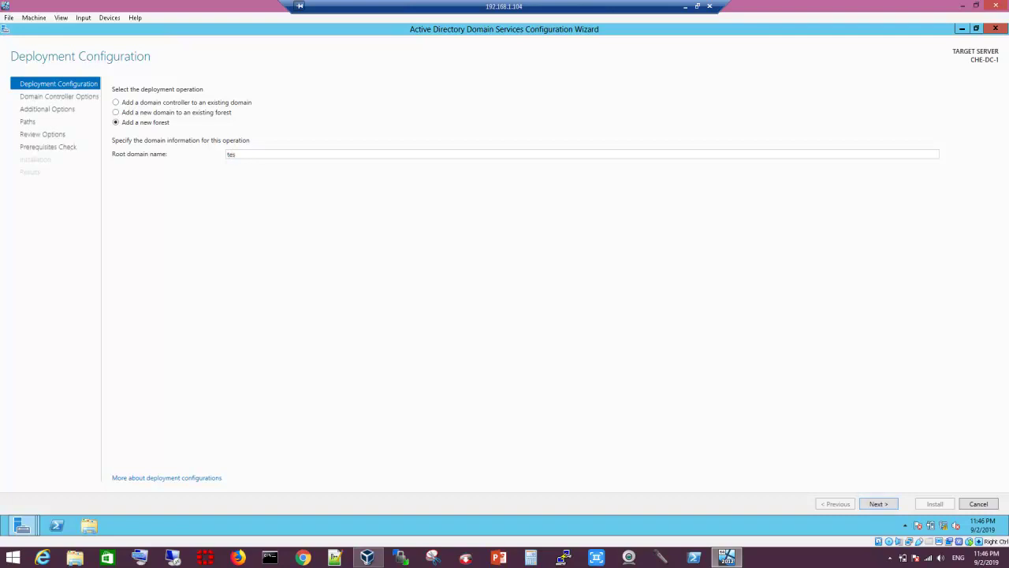
pyautogui.write('tserver1.local')
pyautogui.press('Return')
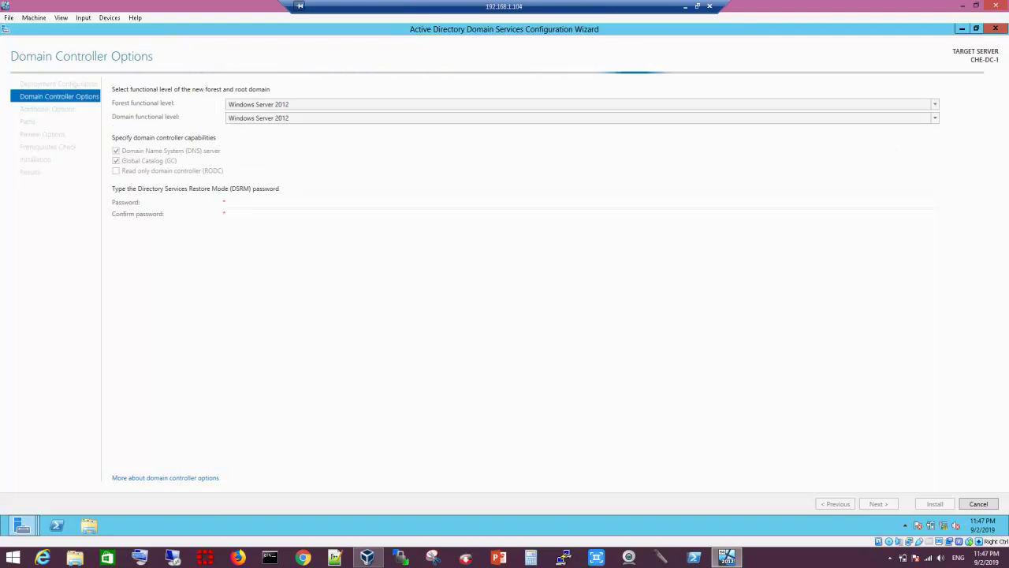
# Step: Inspect the forest and domain level lists, briefly choosing Windows Server 2003 for the forest
pyautogui.hotkey('alt', 'Down')
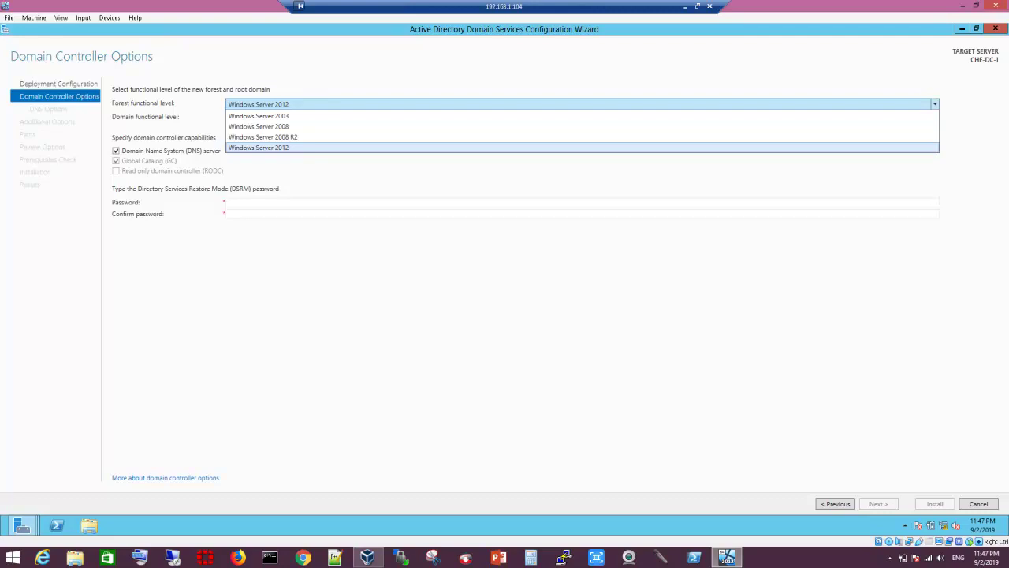
pyautogui.press('Return')
pyautogui.press('Tab')
pyautogui.hotkey('alt', 'Down')
pyautogui.press('Return')
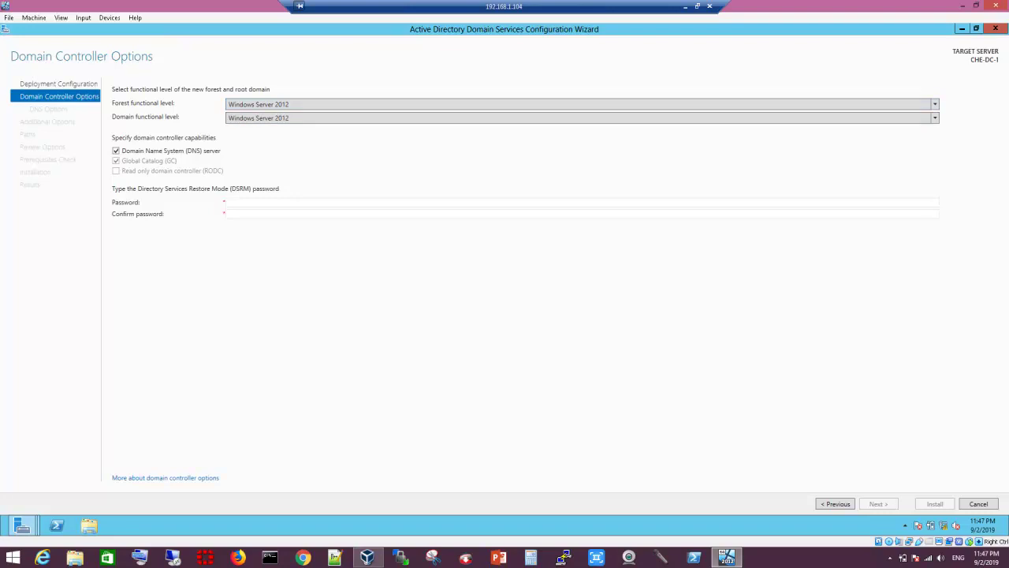
pyautogui.hotkey('alt', 'Down')
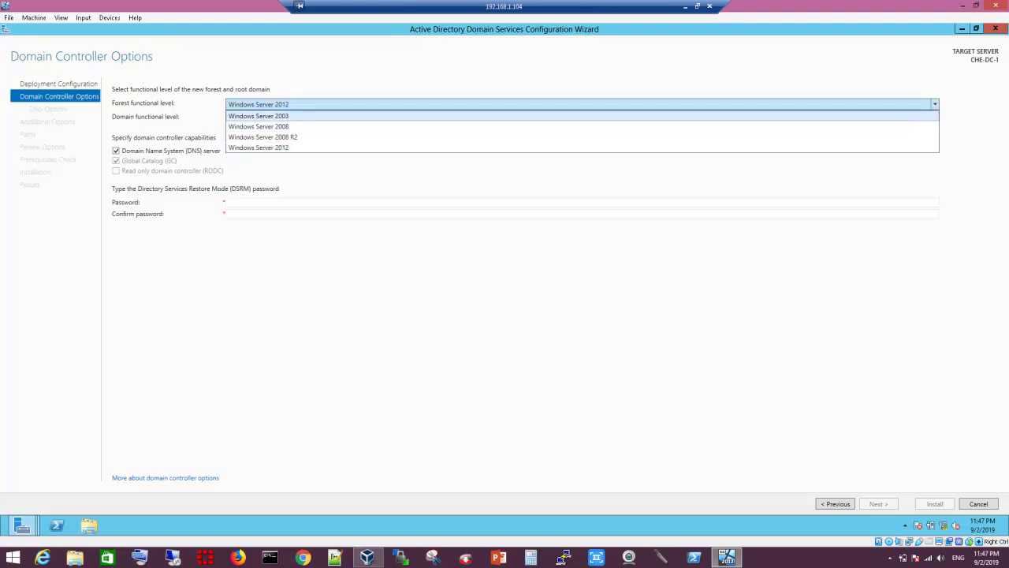
pyautogui.press('Return')
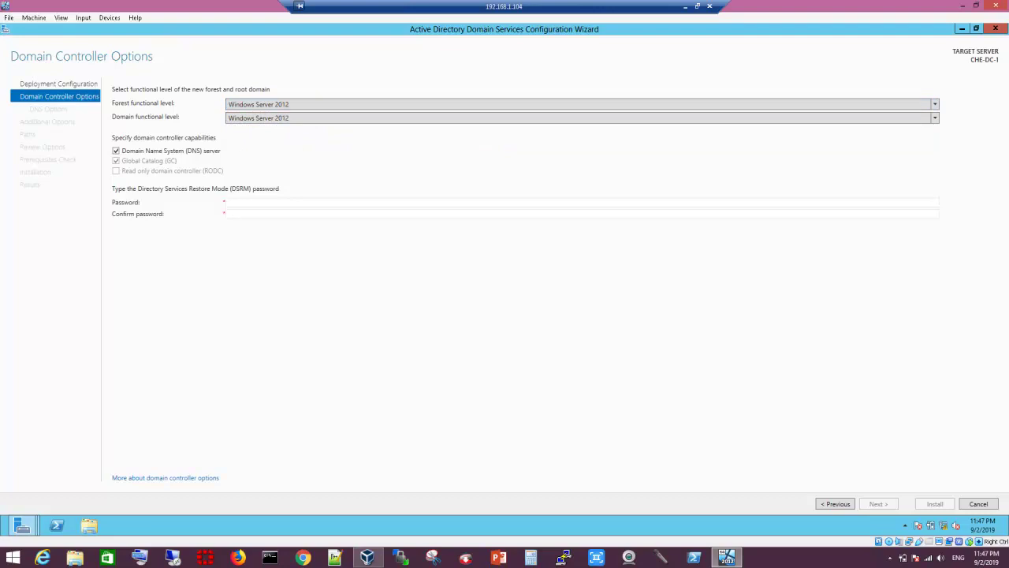
pyautogui.hotkey('alt', 'Down')
pyautogui.press('Up')
pyautogui.press('Up')
pyautogui.press('Up')
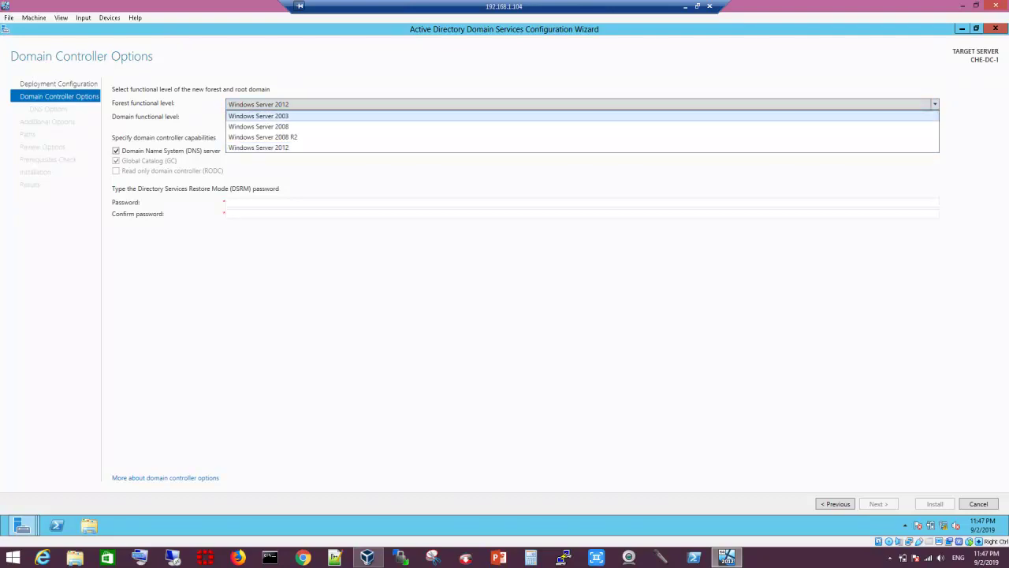
pyautogui.press('Tab')
# Step: Browse the domain functional levels, leaving the domain at Windows Server 2012
pyautogui.hotkey('alt', 'Down')
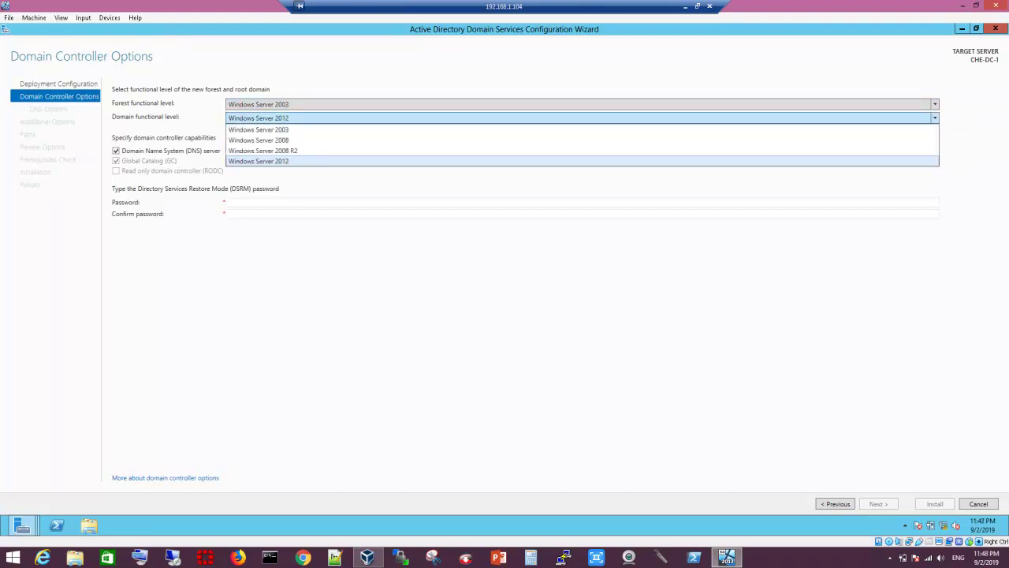
pyautogui.press('Up')
pyautogui.press('Up')
pyautogui.press('Up')
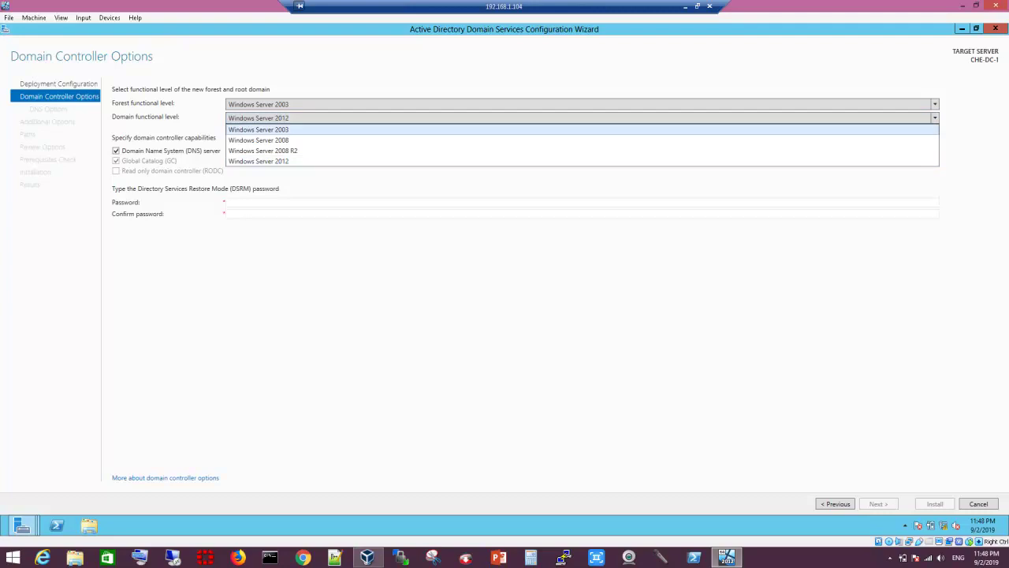
pyautogui.press('Down')
pyautogui.press('Down')
pyautogui.press('Down')
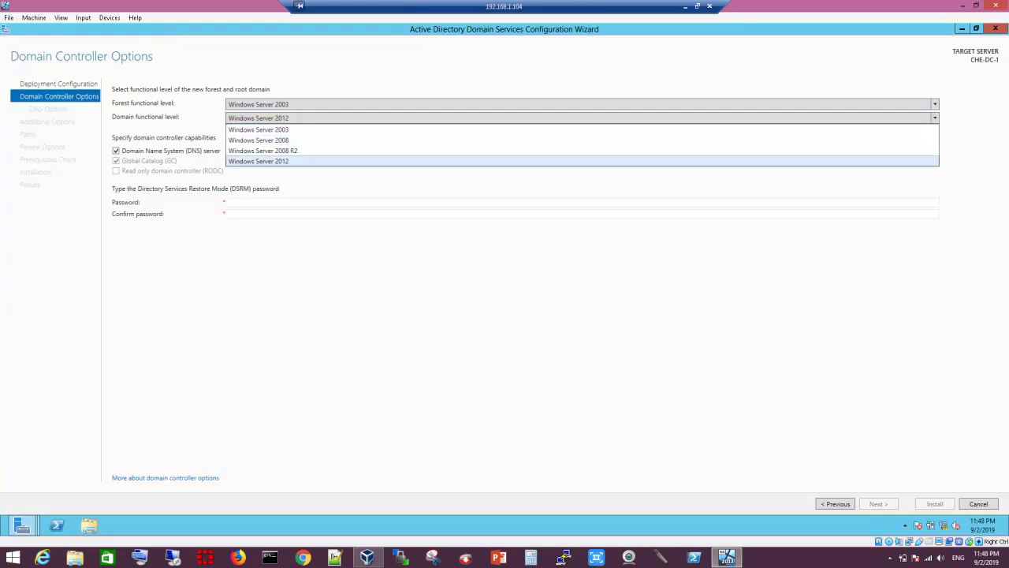
pyautogui.press('Up')
pyautogui.press('Up')
pyautogui.press('Up')
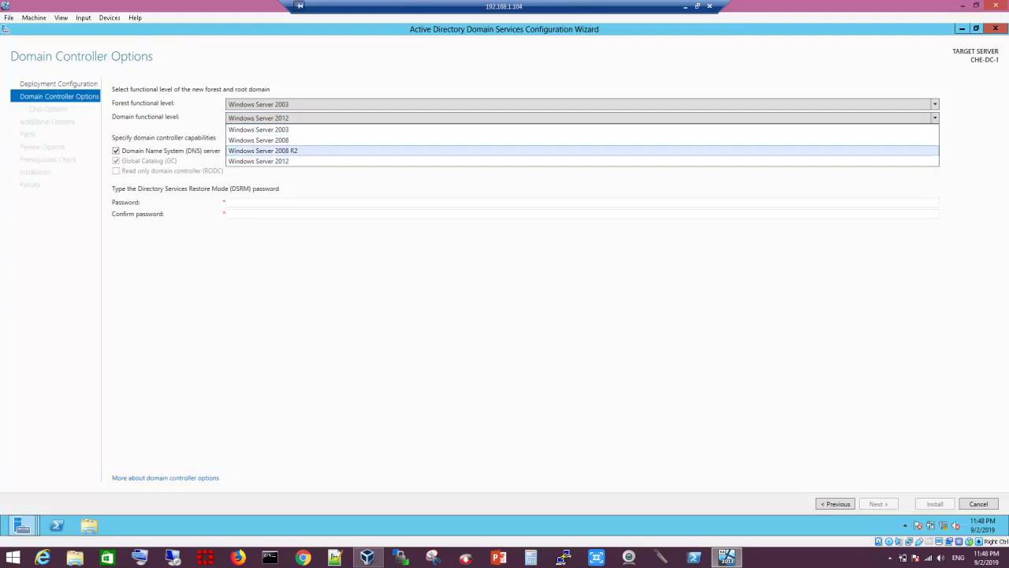
pyautogui.press('Down')
pyautogui.press('Down')
pyautogui.press('Down')
pyautogui.press('Up')
pyautogui.press('Up')
pyautogui.press('Up')
pyautogui.press('Down')
pyautogui.press('Down')
pyautogui.press('Up')
pyautogui.press('Up')
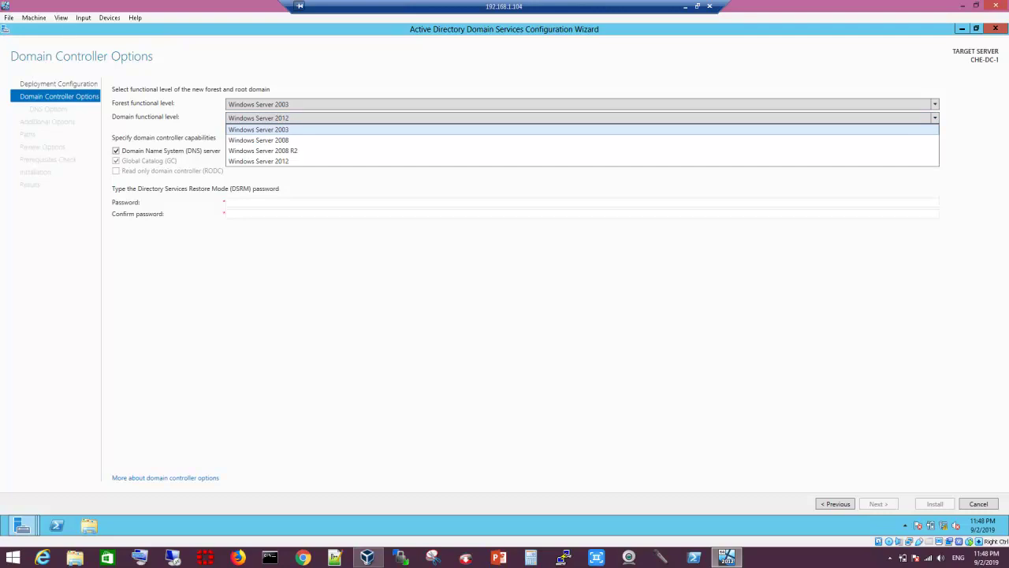
pyautogui.press('Down')
pyautogui.press('Escape')
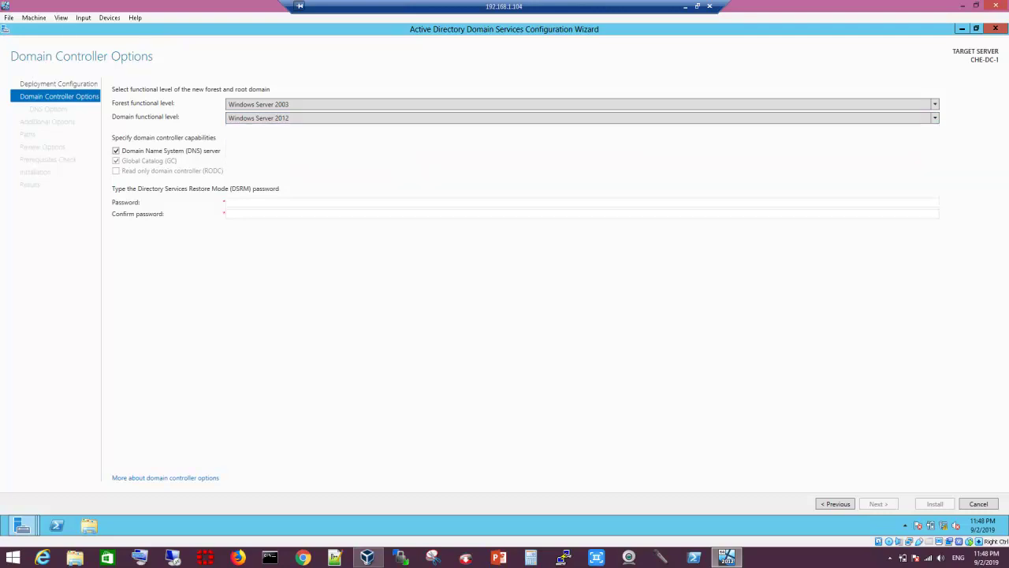
# Step: Set the forest functional level back to Windows Server 2012
pyautogui.hotkey('alt', 'Down')
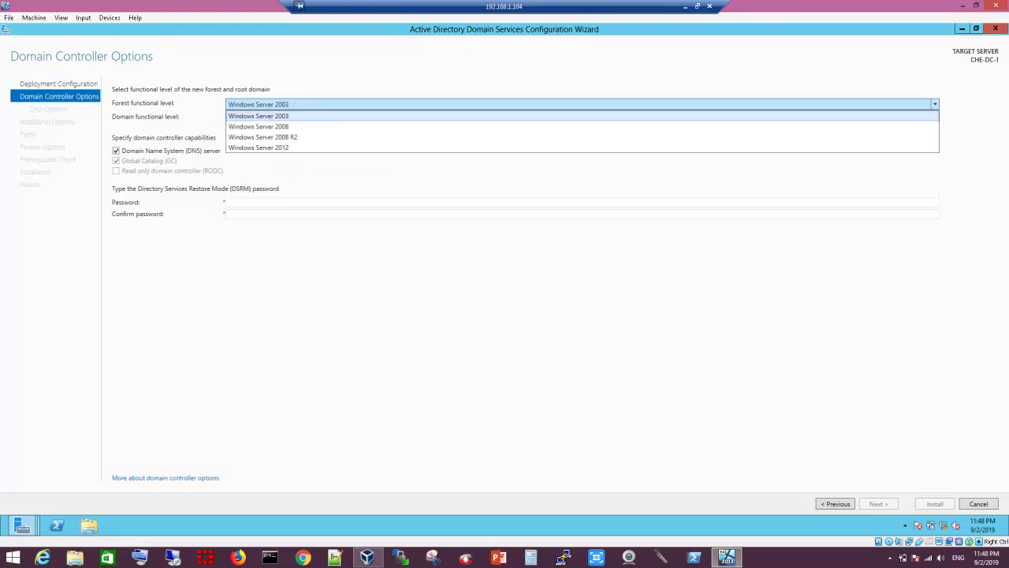
pyautogui.press('Down')
pyautogui.press('Down')
pyautogui.press('Up')
pyautogui.press('Down')
pyautogui.press('Down')
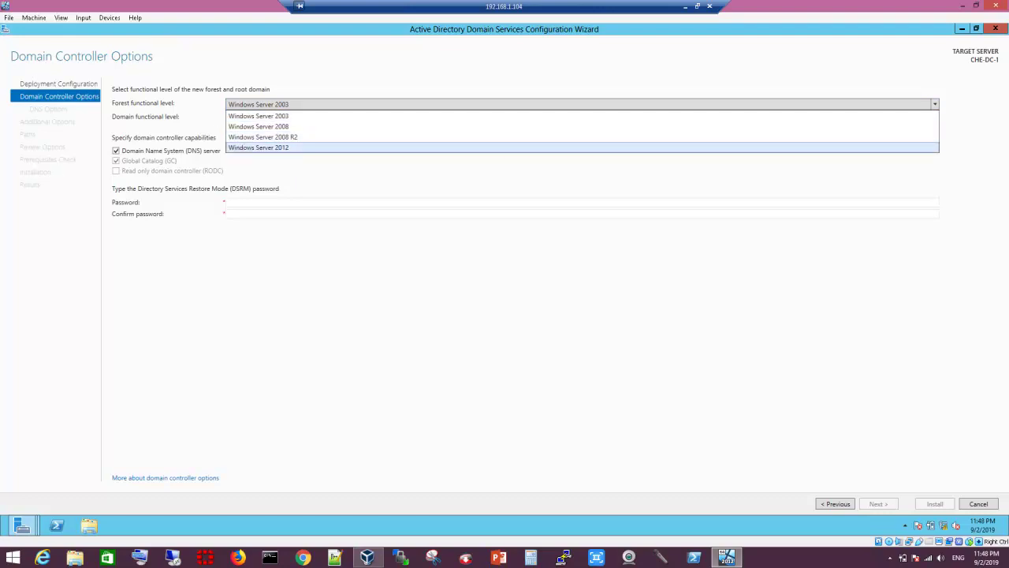
pyautogui.press('Return')
pyautogui.press('Tab')
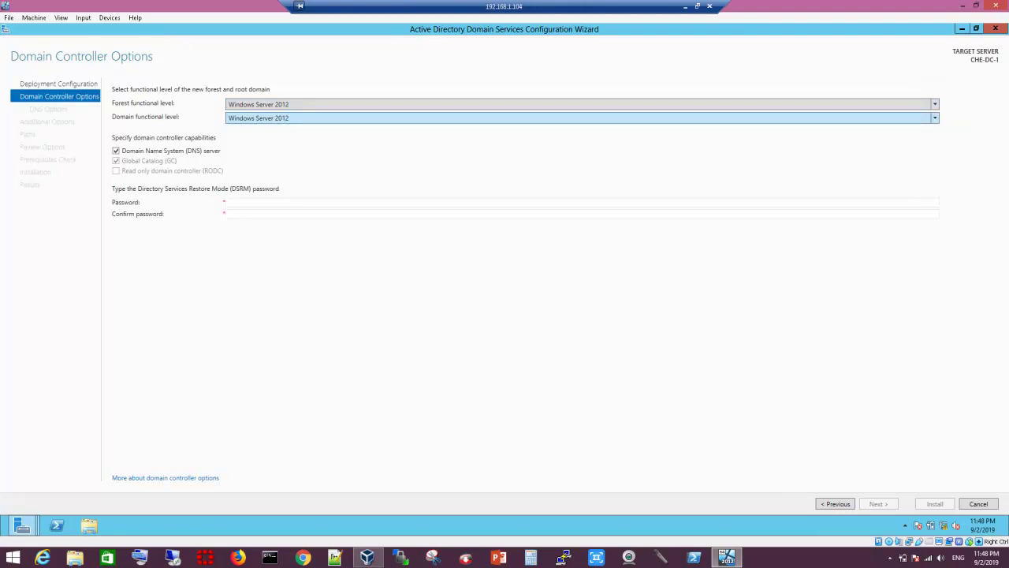
pyautogui.hotkey('alt', 'Down')
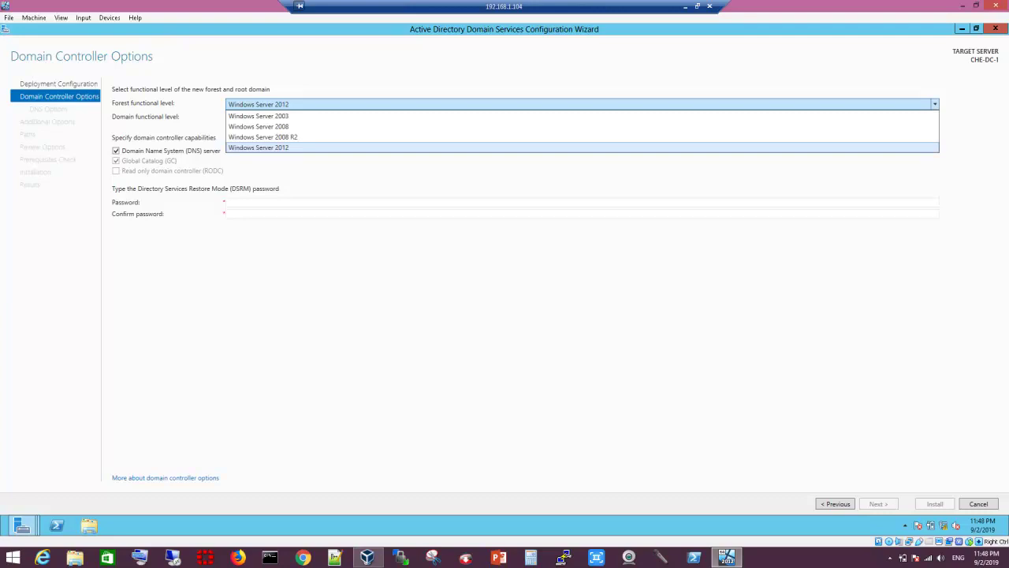
pyautogui.press('Up')
pyautogui.press('Up')
pyautogui.press('Up')
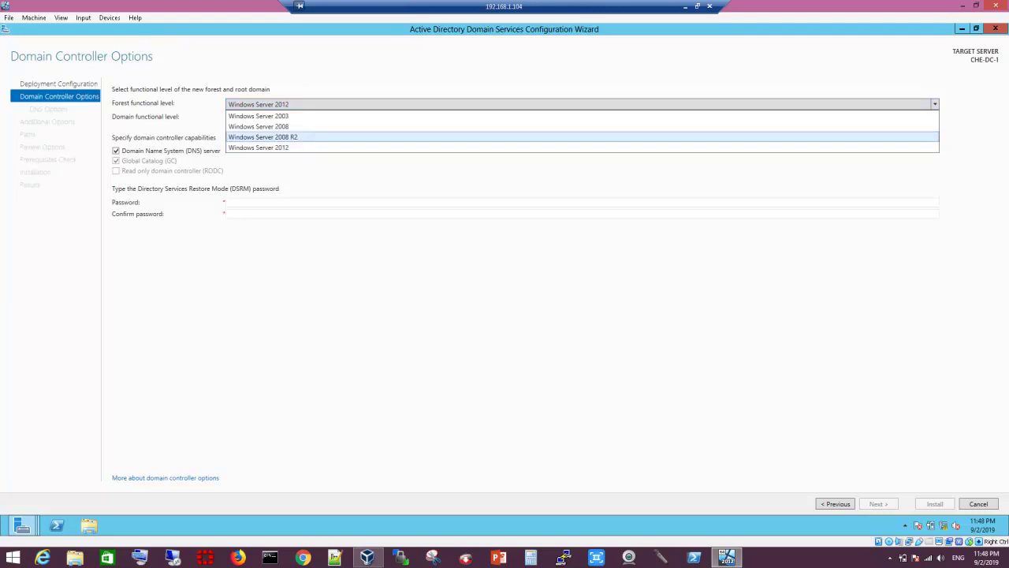
pyautogui.press('Escape')
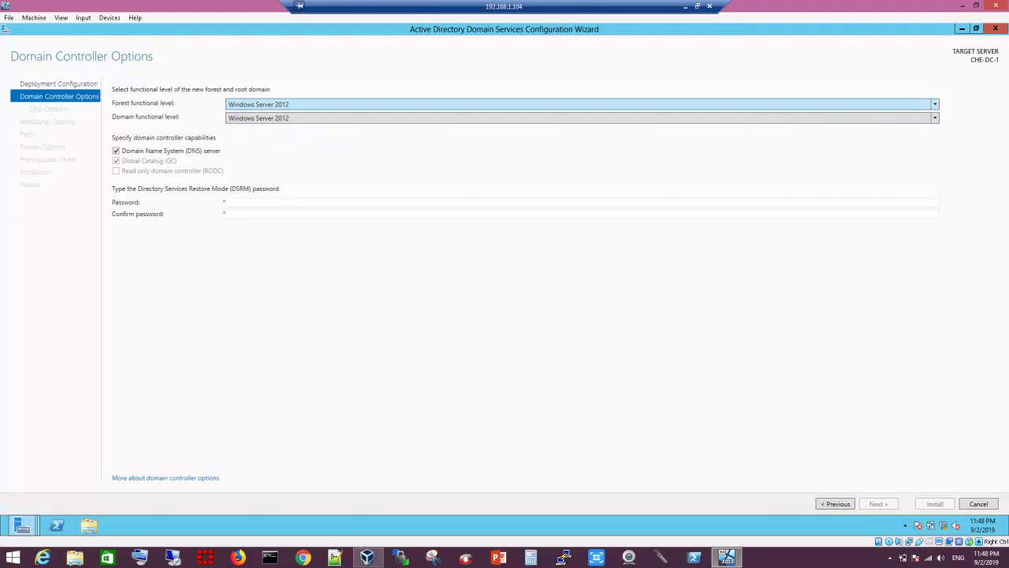
pyautogui.press('Tab')
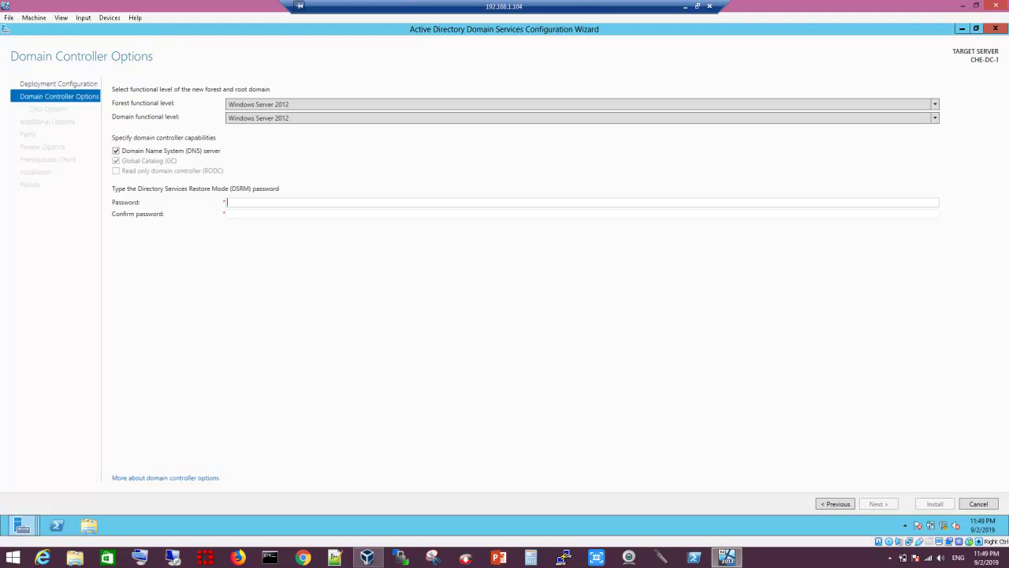
# Step: Enter the DSRM password, then type it again in Confirm password
pyautogui.write('Password')
pyautogui.click(227, 213)
pyautogui.write('P@ssw0r')
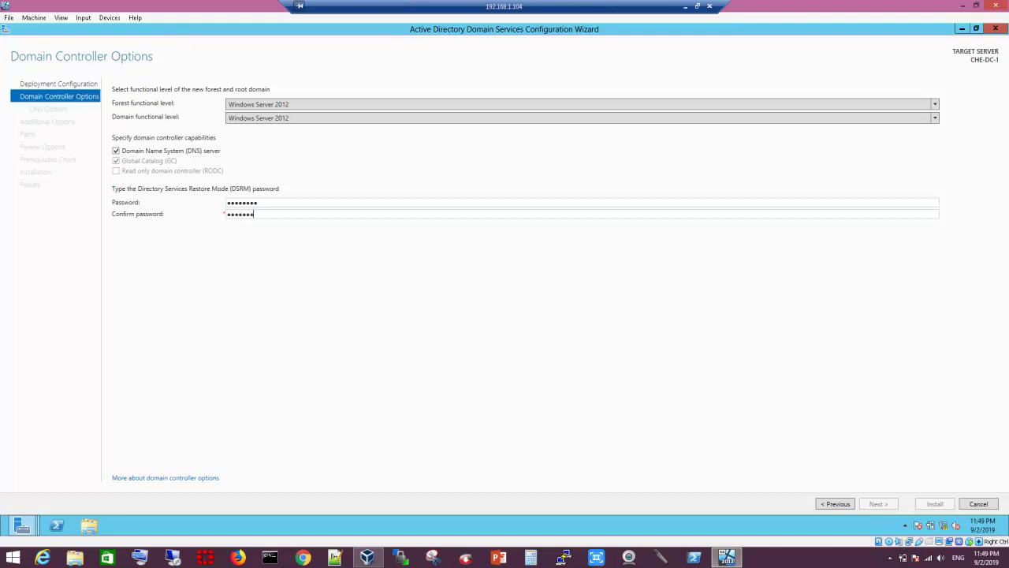
pyautogui.write('d')
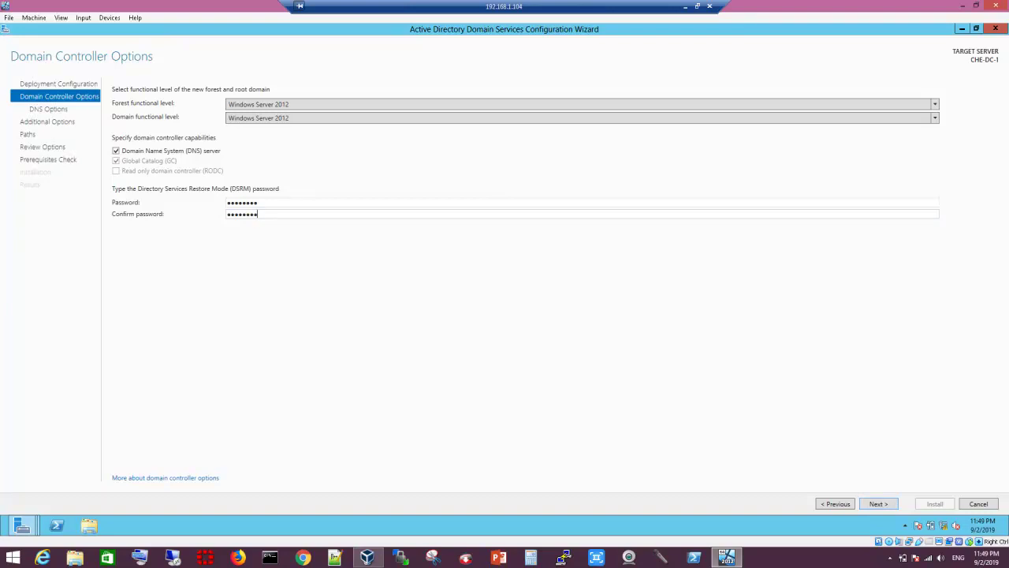
# Step: Advance past Domain Controller Options, DNS Options and Additional Options, keeping NetBIOS name TESTSERVER1
pyautogui.press('Return')
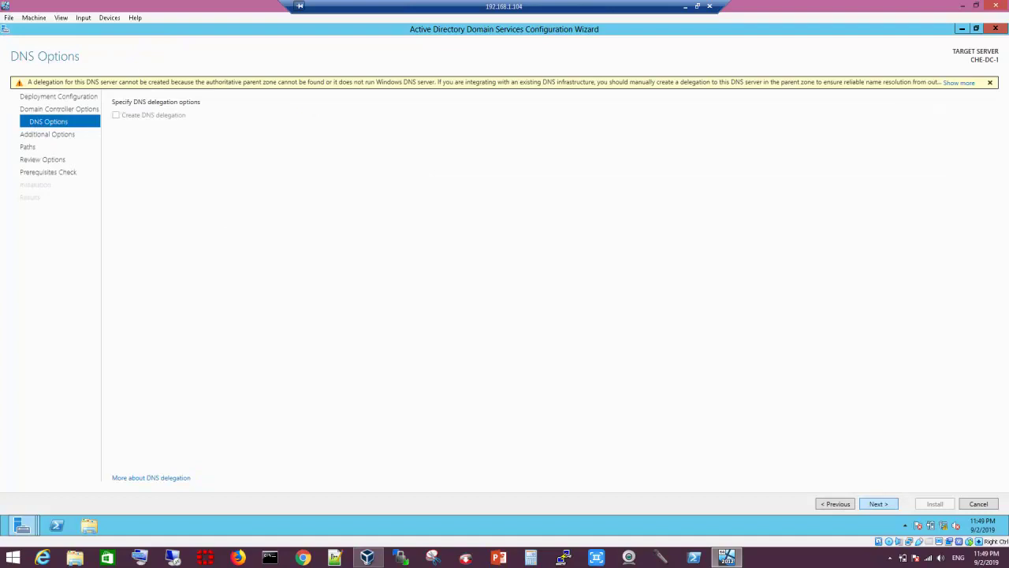
pyautogui.press('Return')
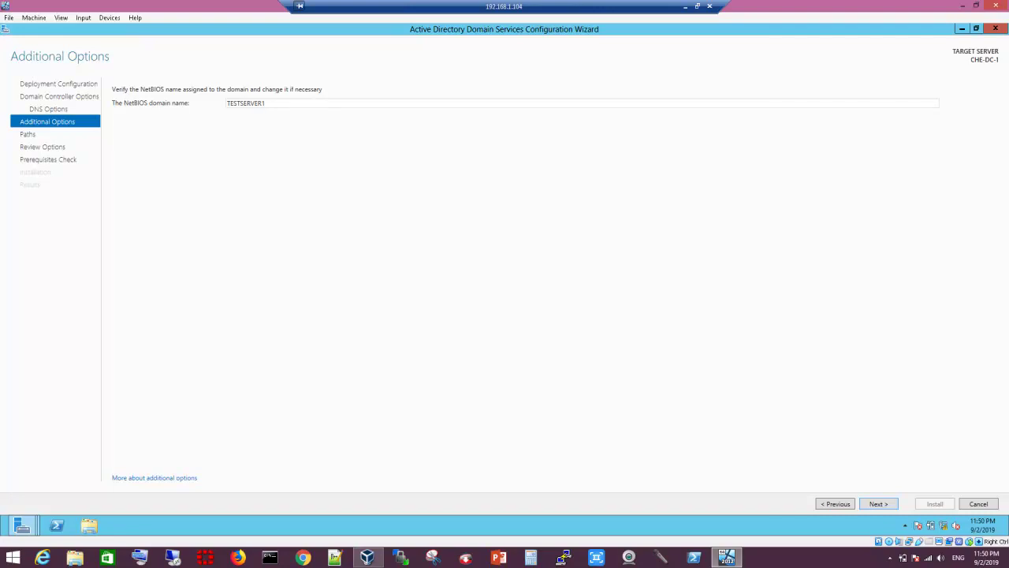
pyautogui.press('Return')
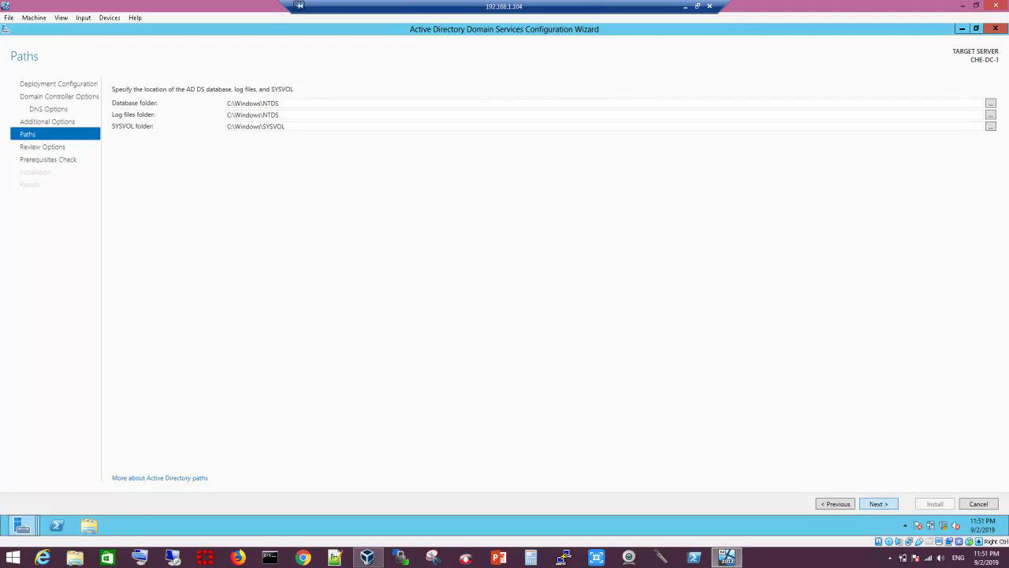
# Step: Keep the default C:\Windows\NTDS and SYSVOL folder paths and continue to Review Options
pyautogui.press('Return')
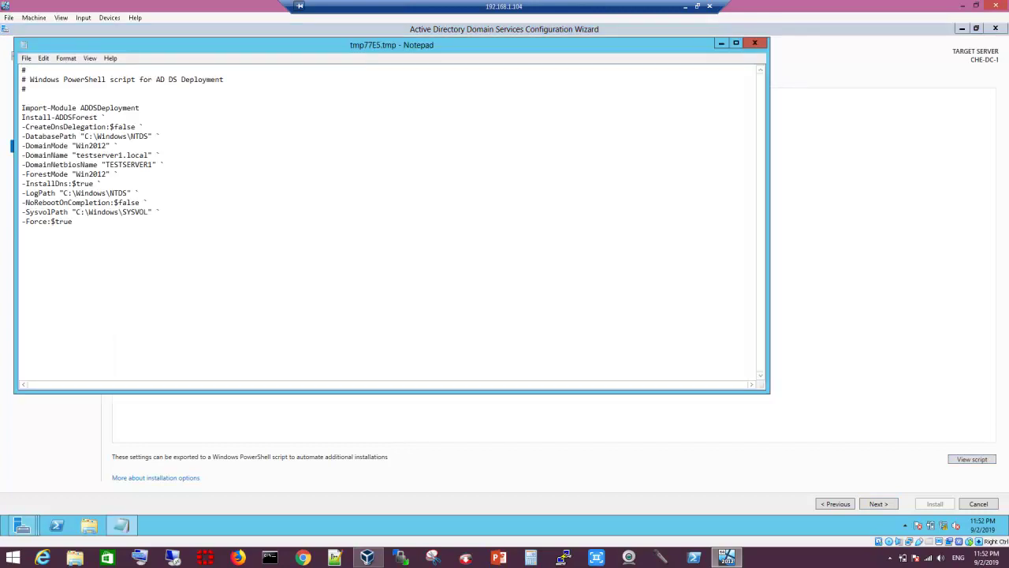
# Step: Save the exported Install-ADDSForest script from Notepad as 'seerver', then close Notepad
pyautogui.click(26, 57)
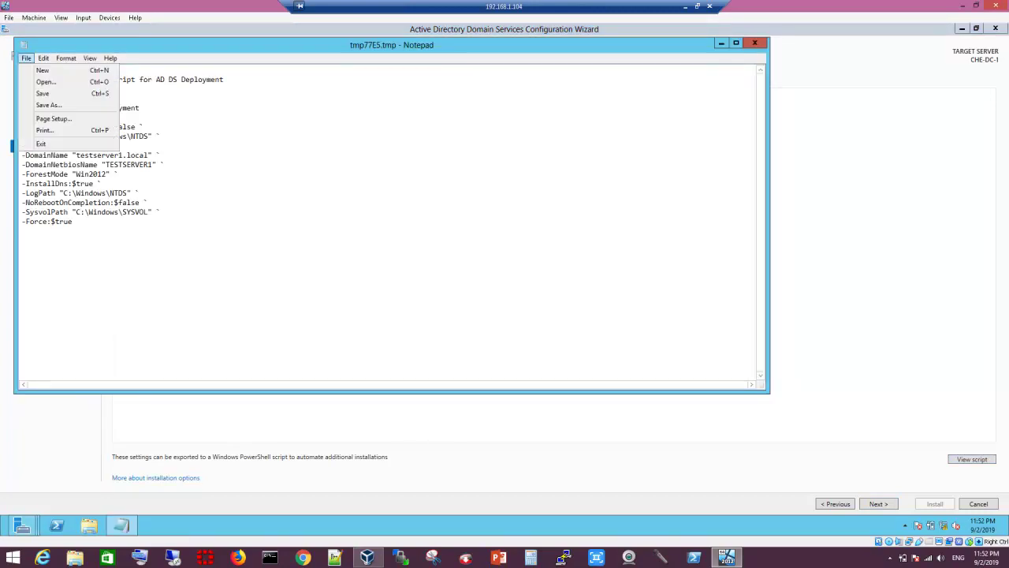
pyautogui.click(43, 93)
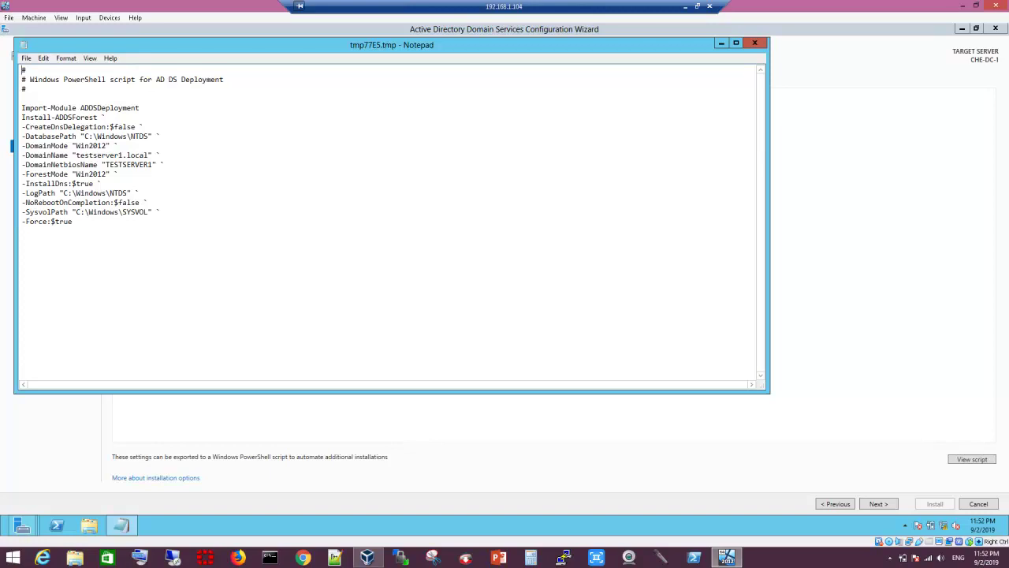
pyautogui.click(26, 58)
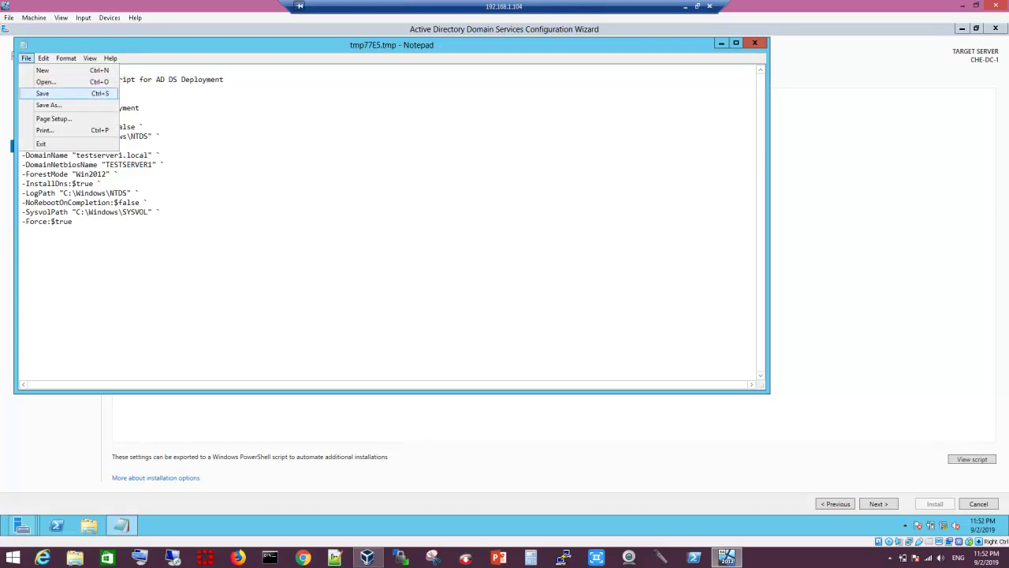
pyautogui.click(40, 93)
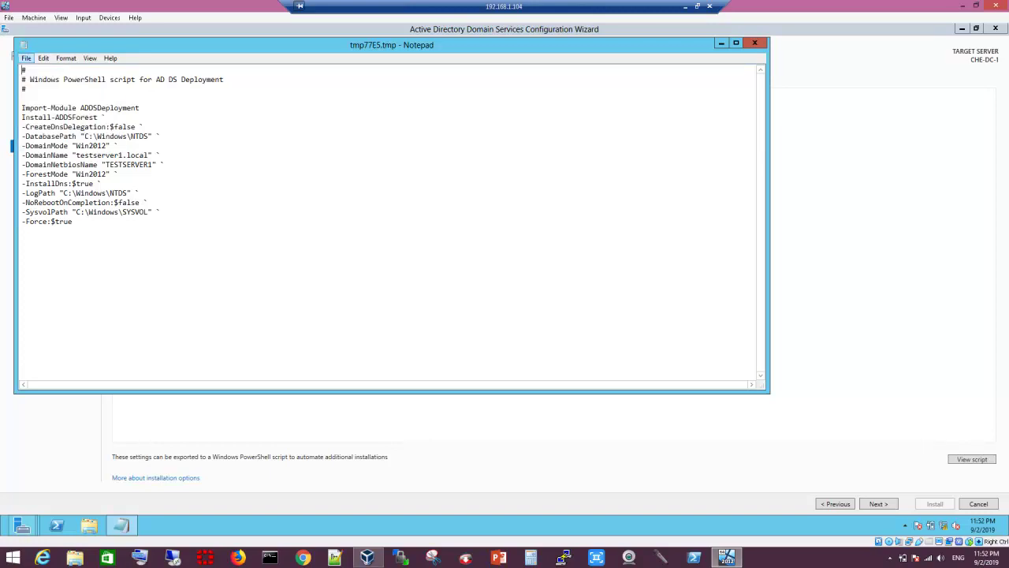
pyautogui.click(26, 58)
pyautogui.click(39, 103)
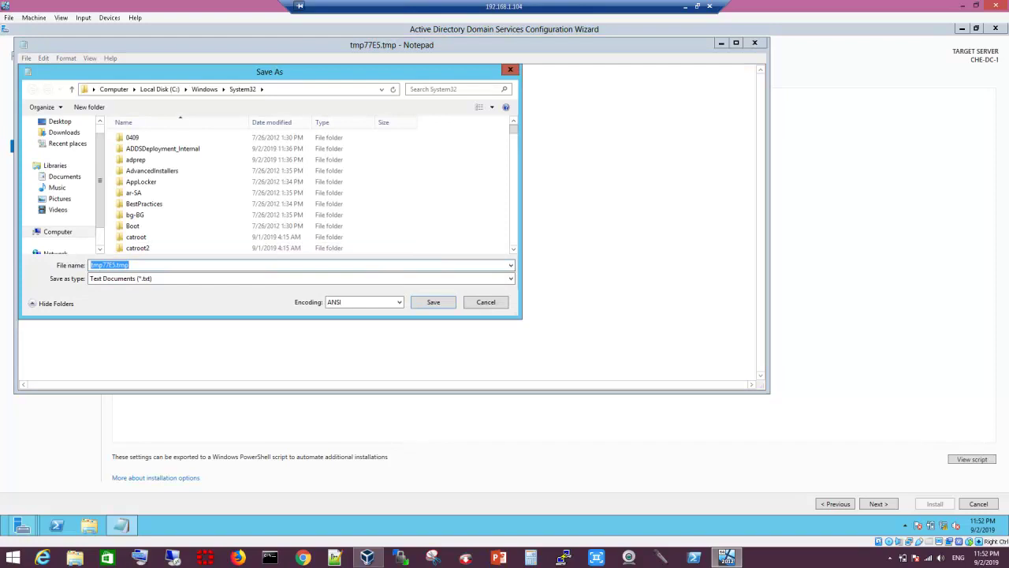
pyautogui.write('s')
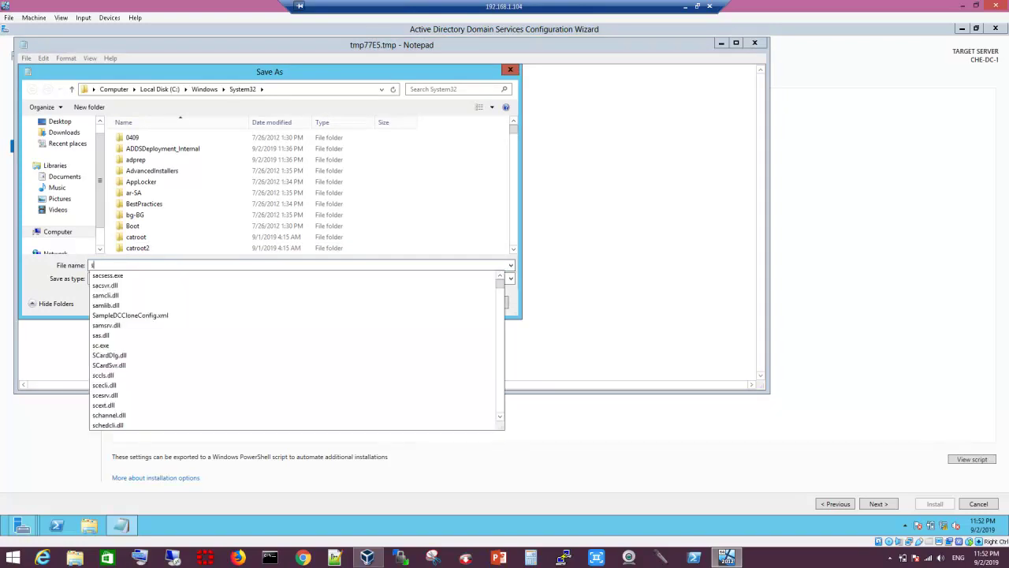
pyautogui.write('eerver')
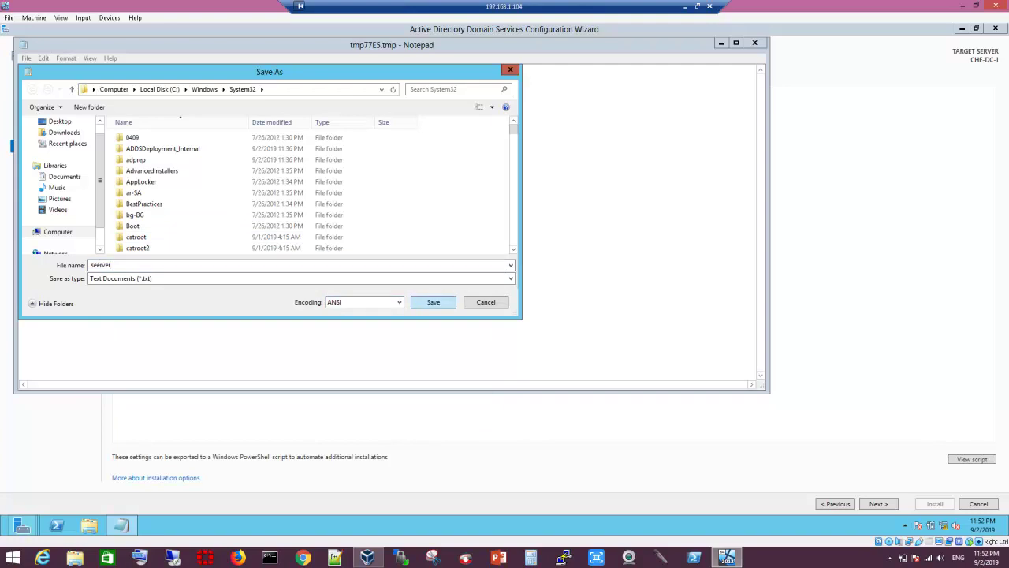
pyautogui.press('Return')
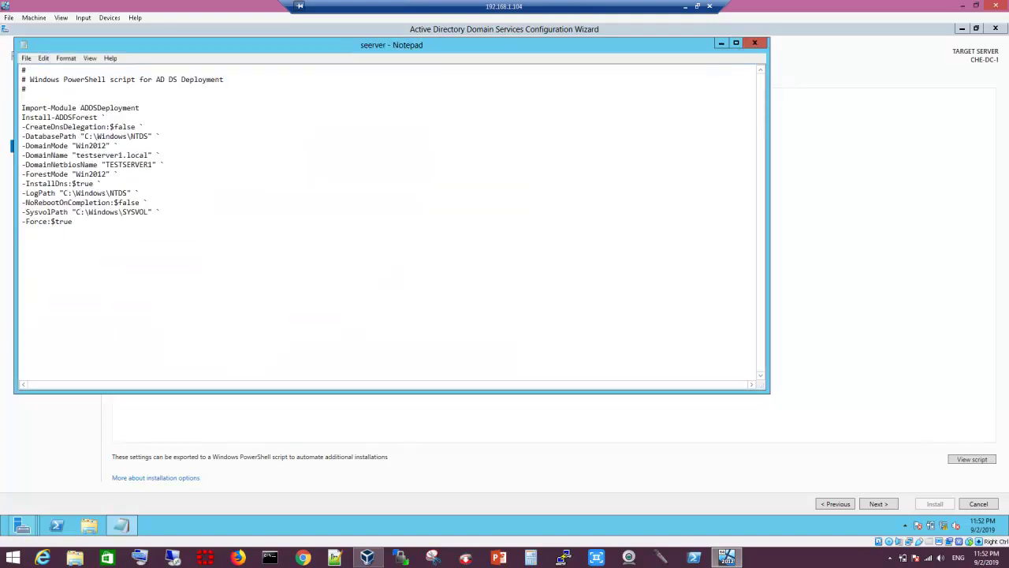
pyautogui.click(755, 43)
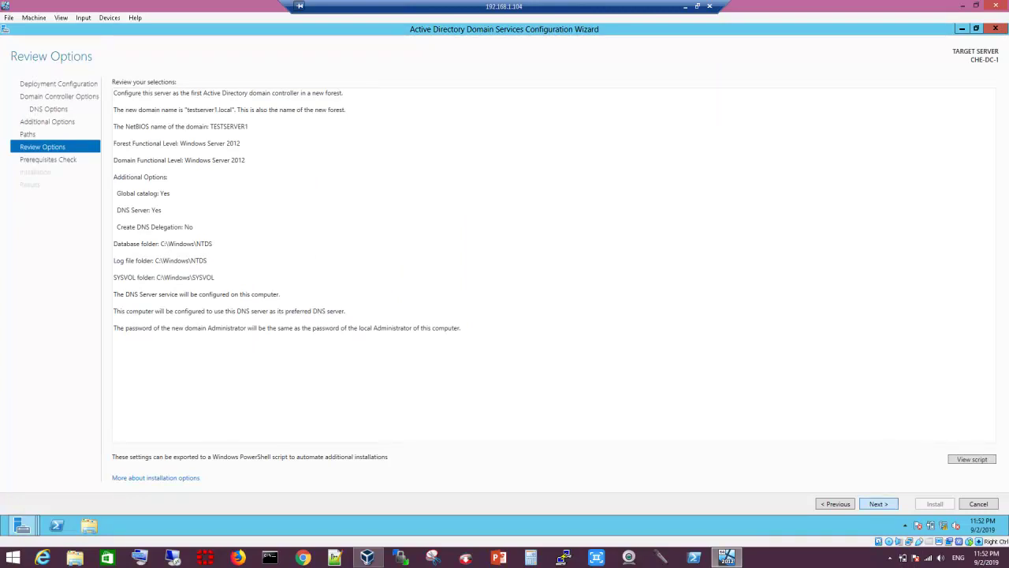
# Step: Run the prerequisite checks and, once they pass, start installing the testserver1.local domain controller
pyautogui.press('Return')
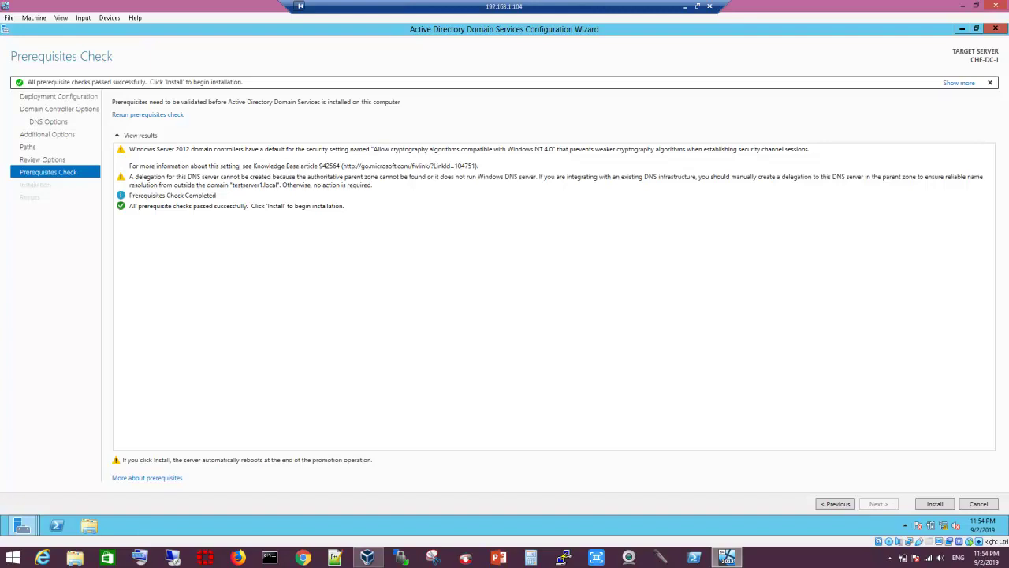
pyautogui.press('Return')
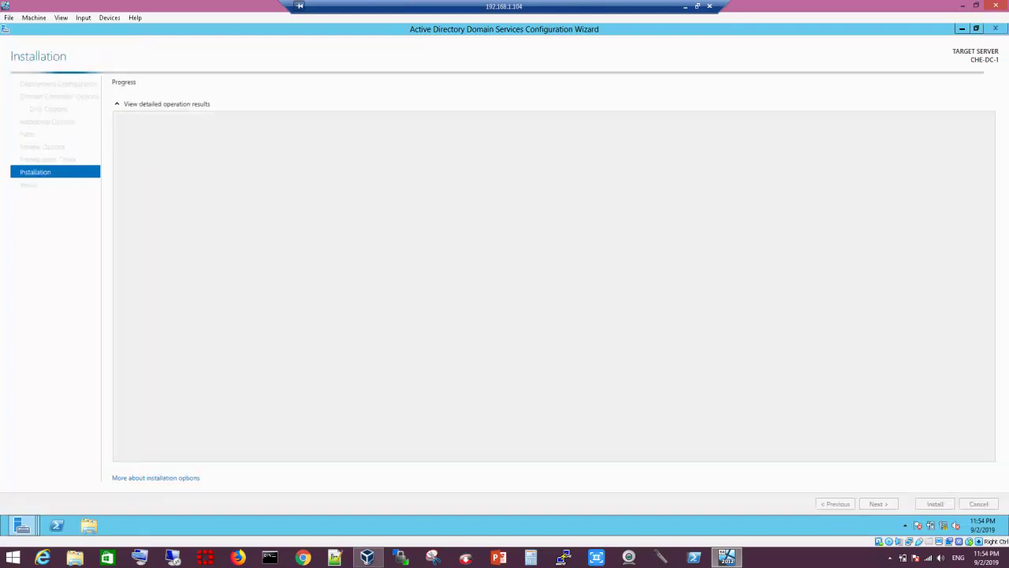
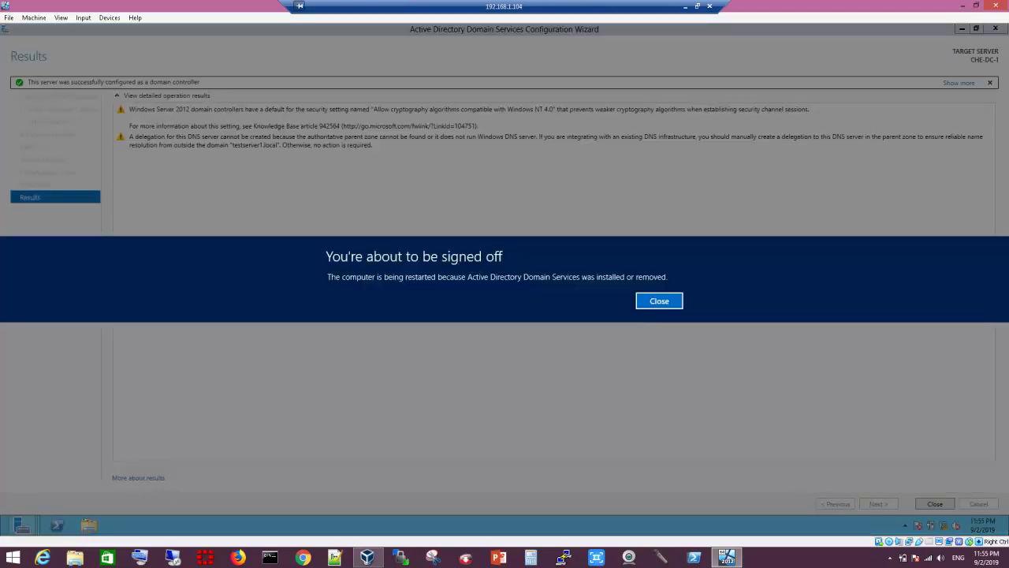
# Step: Dismiss the sign-off notice and close the All Servers Task Details window so the server restarts
pyautogui.click(659, 300)
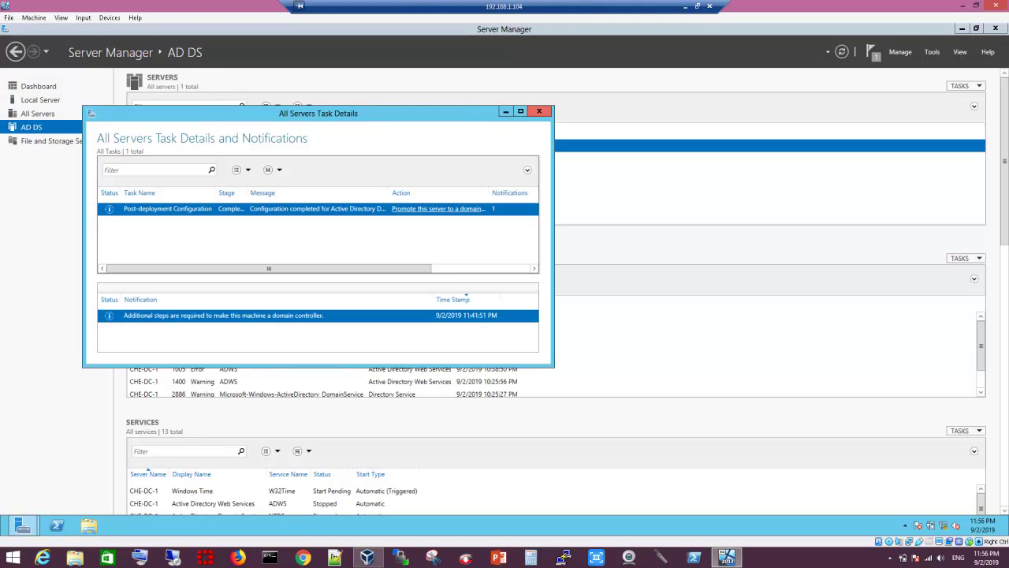
pyautogui.click(539, 111)
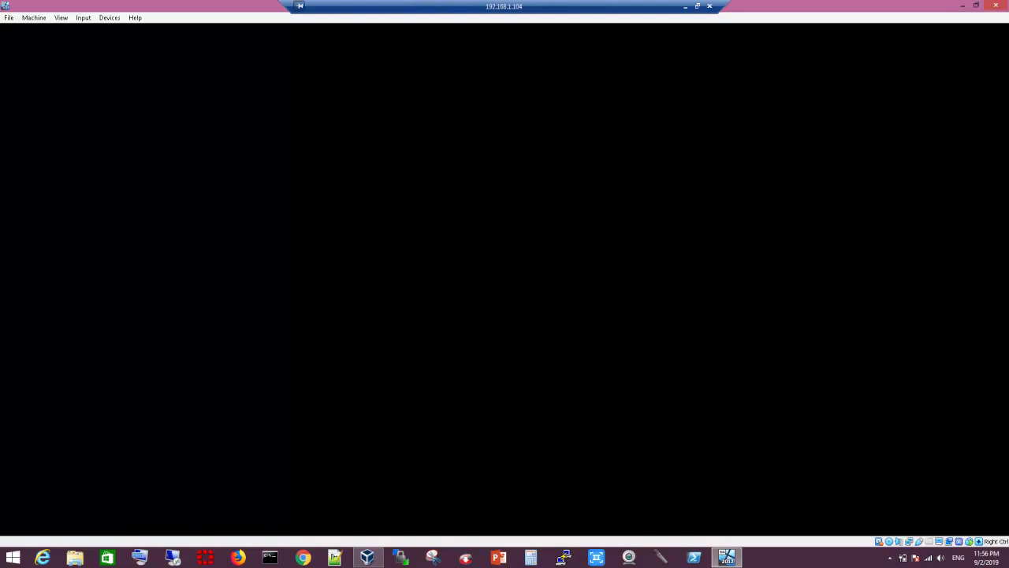
# Step: Switch the Remote Desktop session between minimized and full screen while the server reboots
pyautogui.click(685, 5)
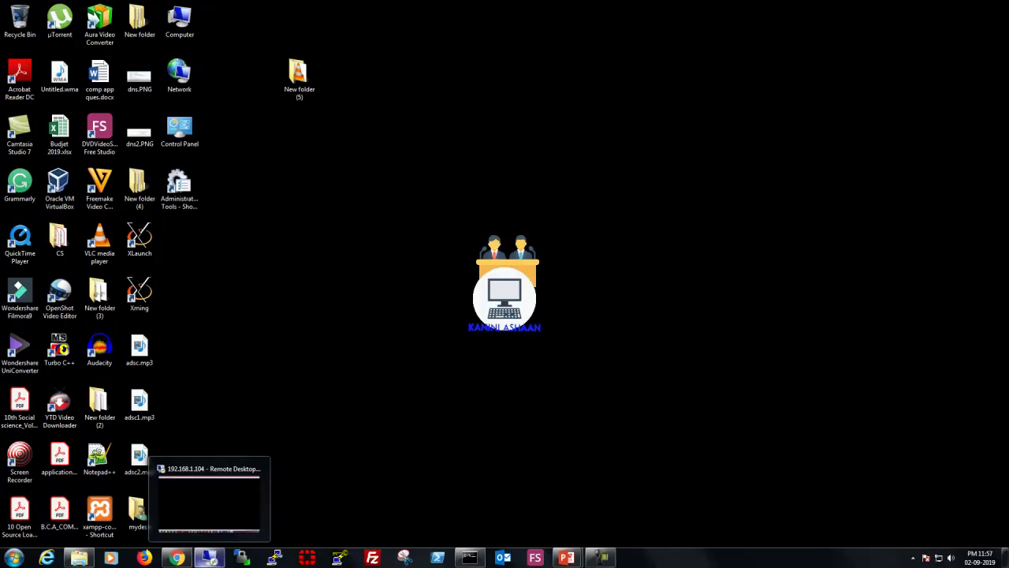
pyautogui.click(209, 558)
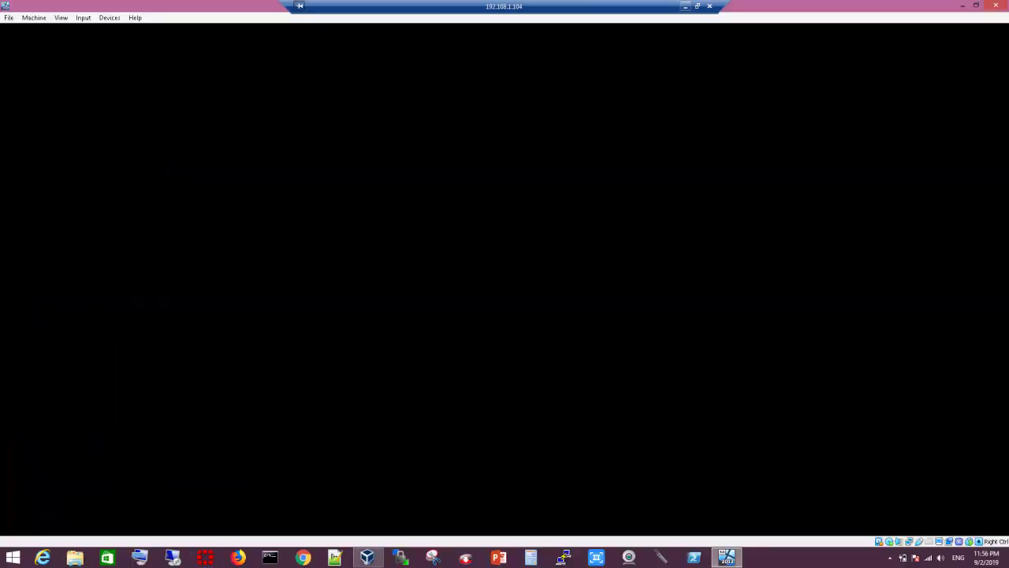
pyautogui.click(685, 5)
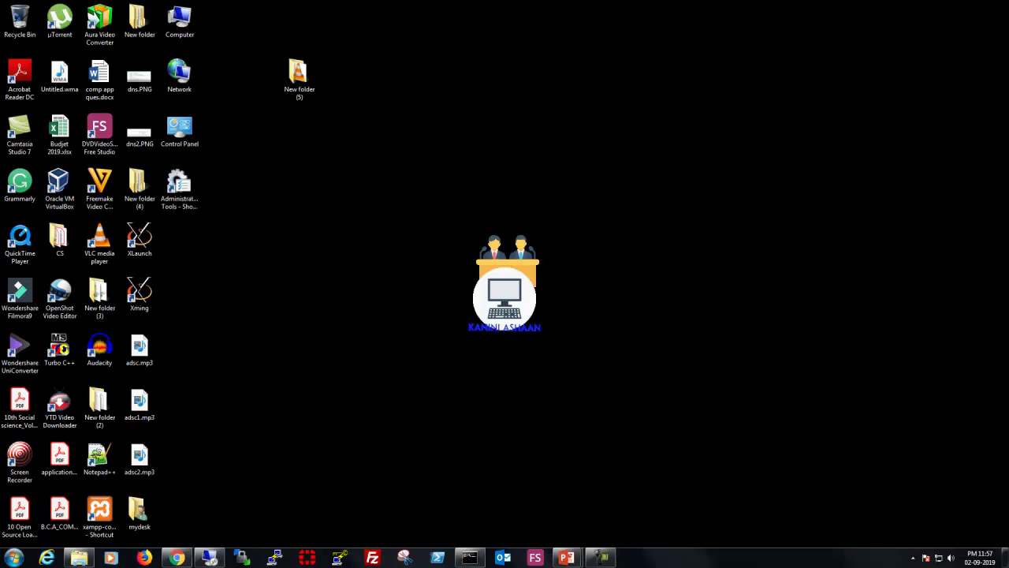
pyautogui.click(209, 557)
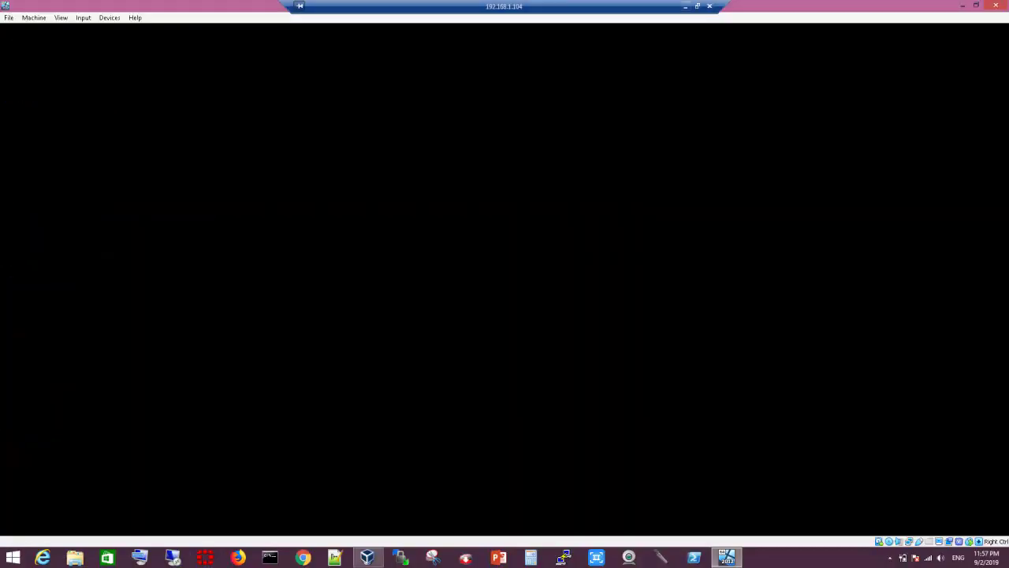
pyautogui.click(685, 5)
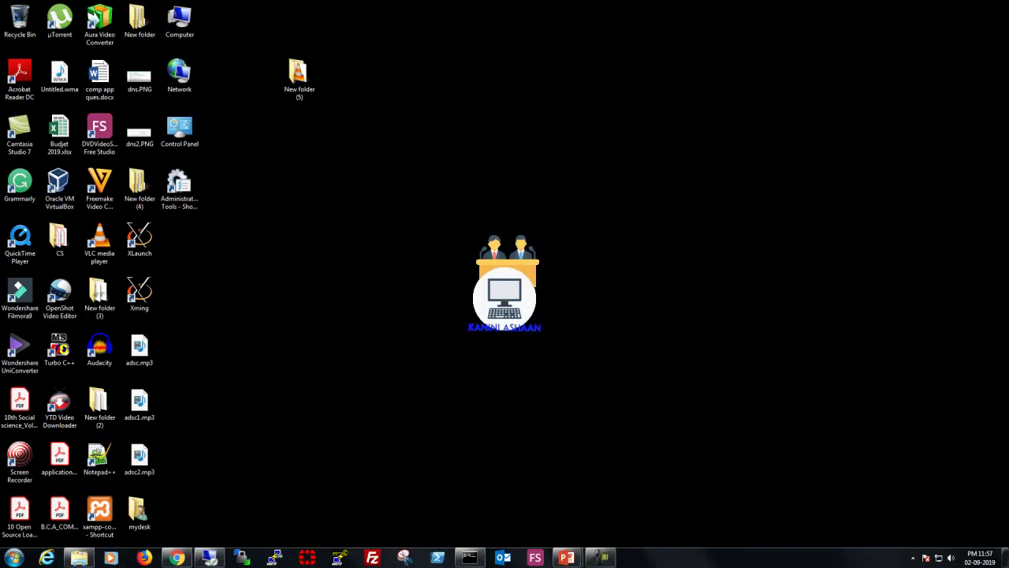
pyautogui.click(209, 557)
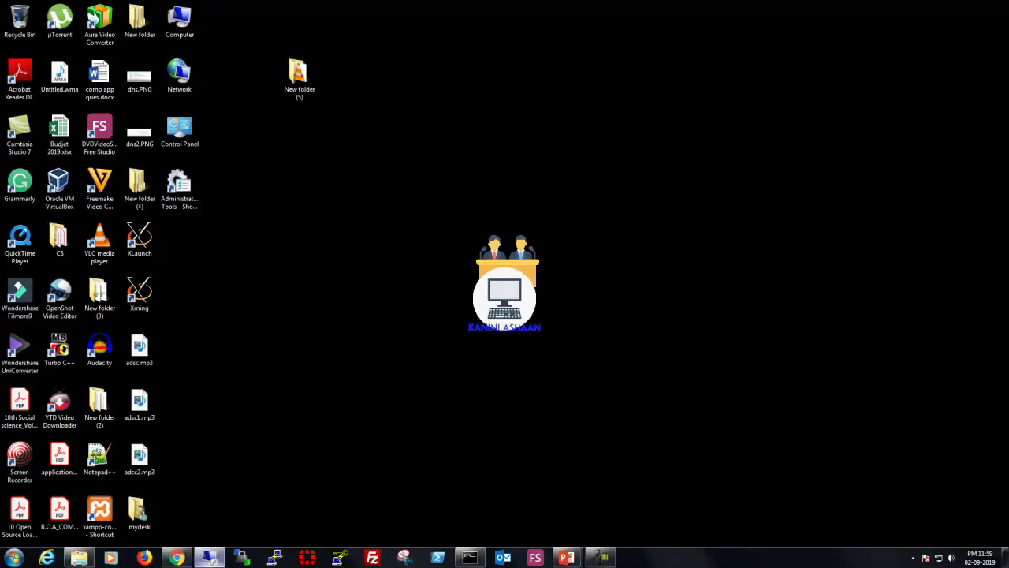
# Step: Send Ctrl-Alt-Del through Input > Keyboard and sign in as Administrator with the account password
pyautogui.click(209, 557)
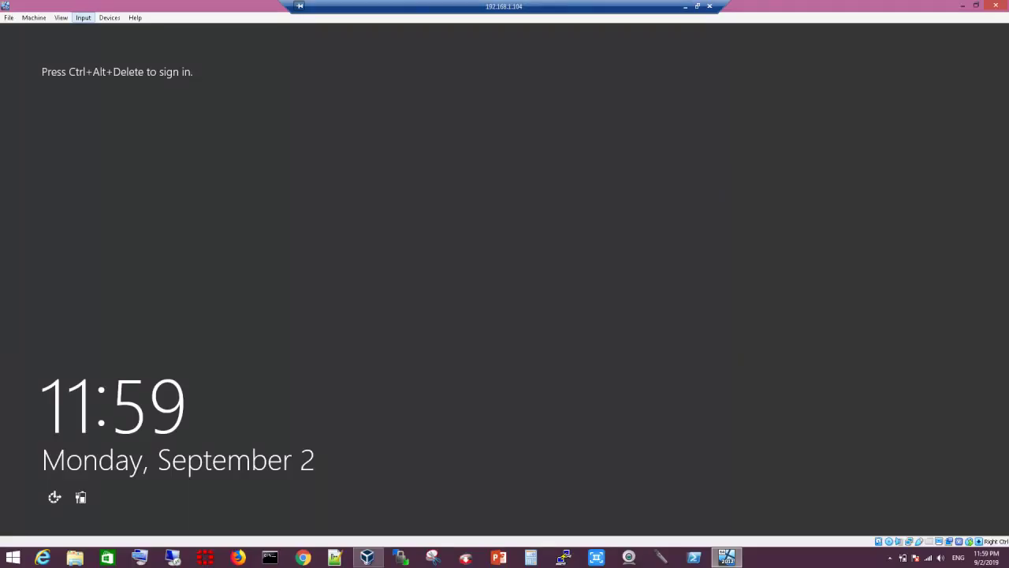
pyautogui.click(83, 17)
pyautogui.moveTo(111, 30)
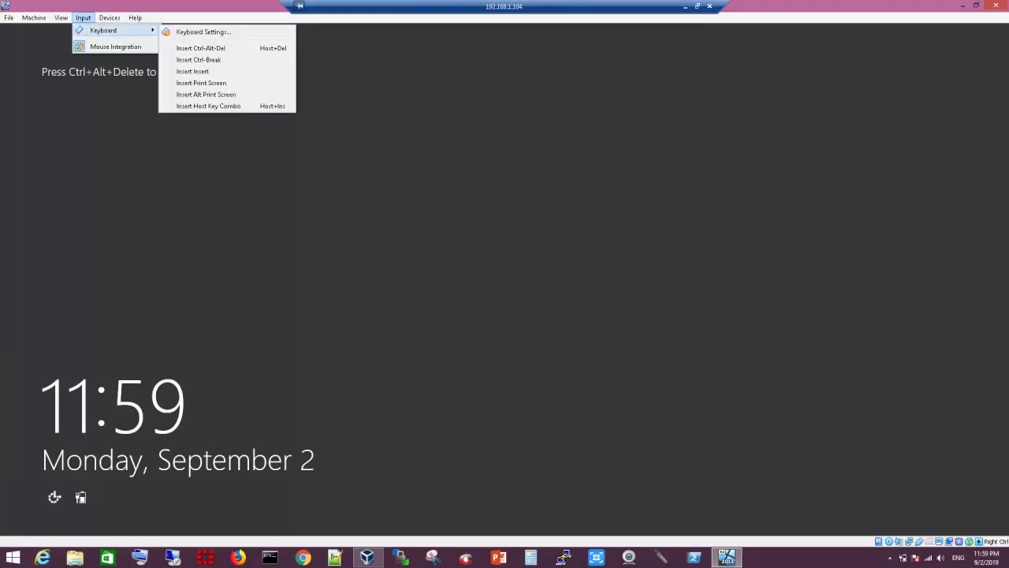
pyautogui.click(201, 48)
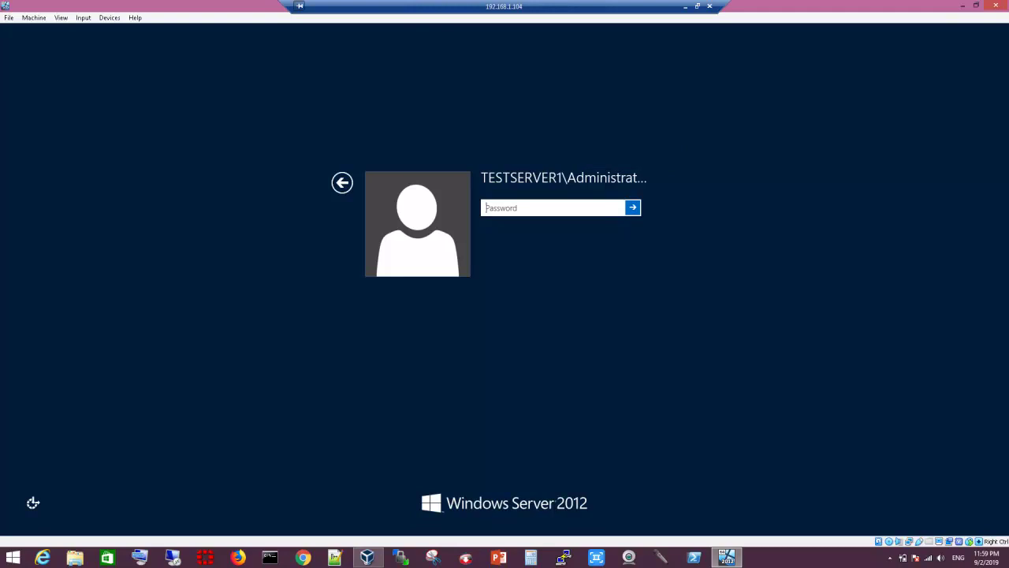
pyautogui.write('********')
pyautogui.press('Return')
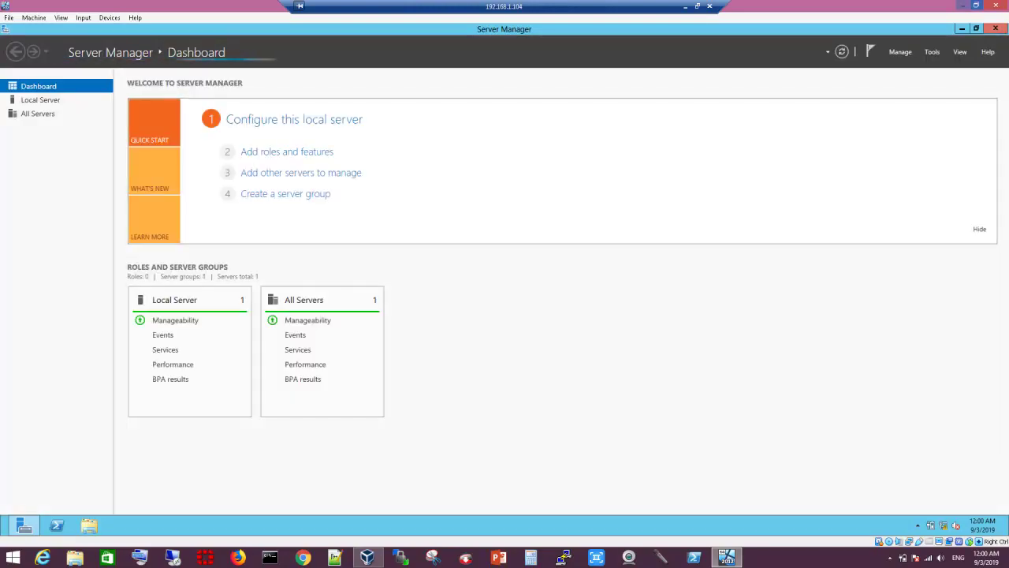
# Step: Browse the Tools list by keyboard and launch Active Directory Users and Computers
pyautogui.moveTo(986, 227)
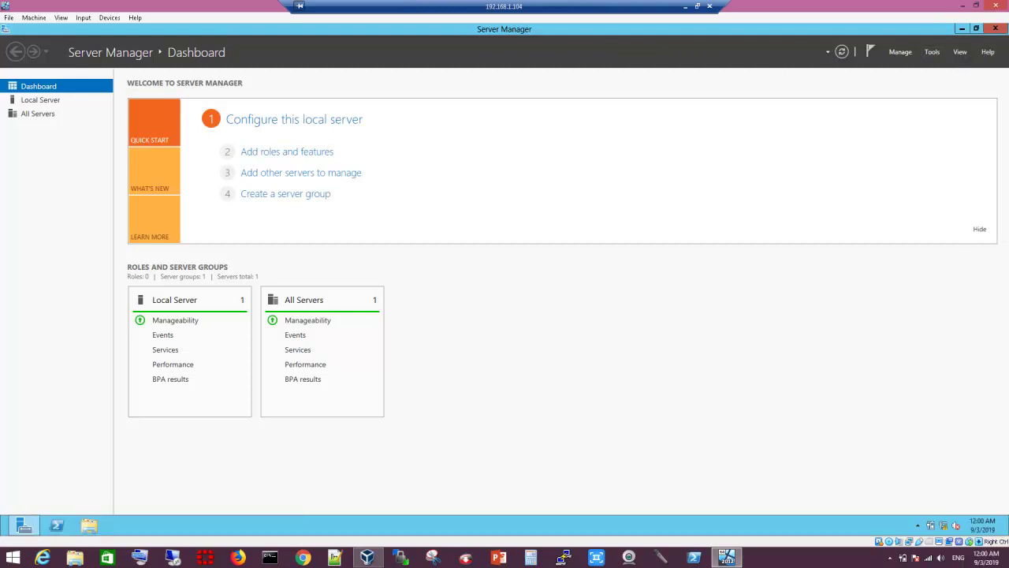
pyautogui.hotkey('alt', 't')
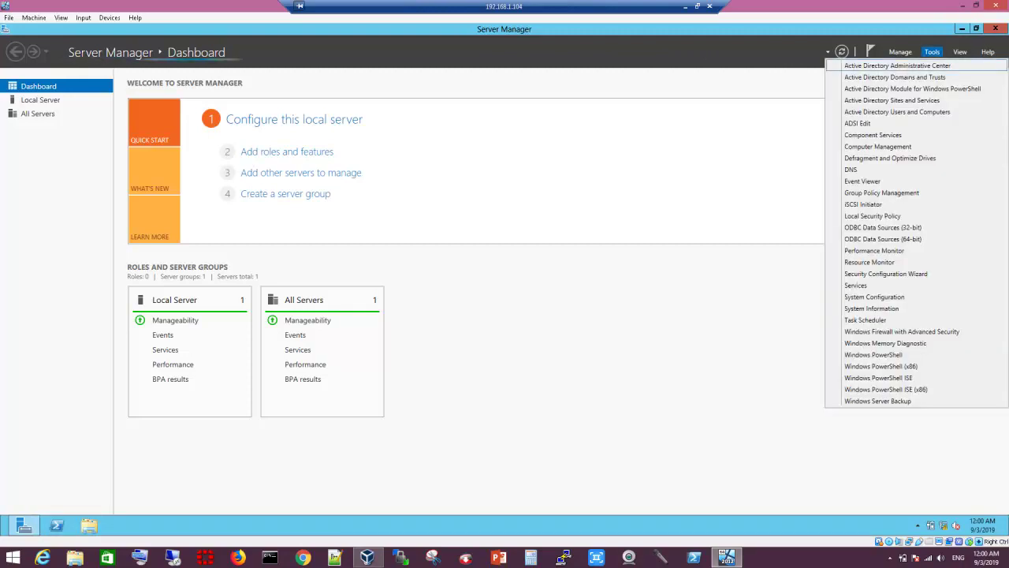
pyautogui.press('Down')
pyautogui.press('Down')
pyautogui.press('Down')
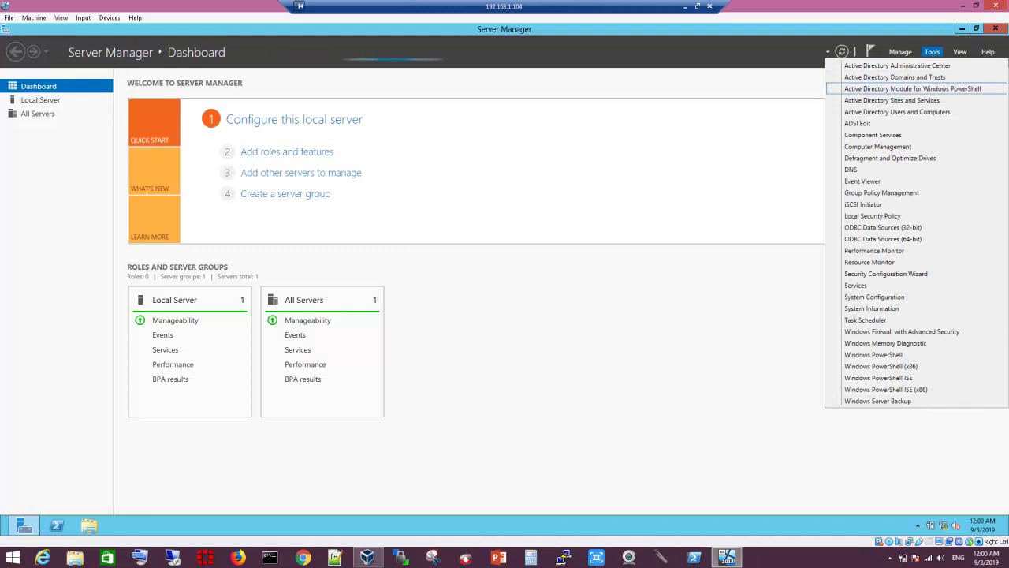
pyautogui.press('Up')
pyautogui.press('Up')
pyautogui.press('Down')
pyautogui.press('Down')
pyautogui.press('Up')
pyautogui.press('Up')
pyautogui.press('Up')
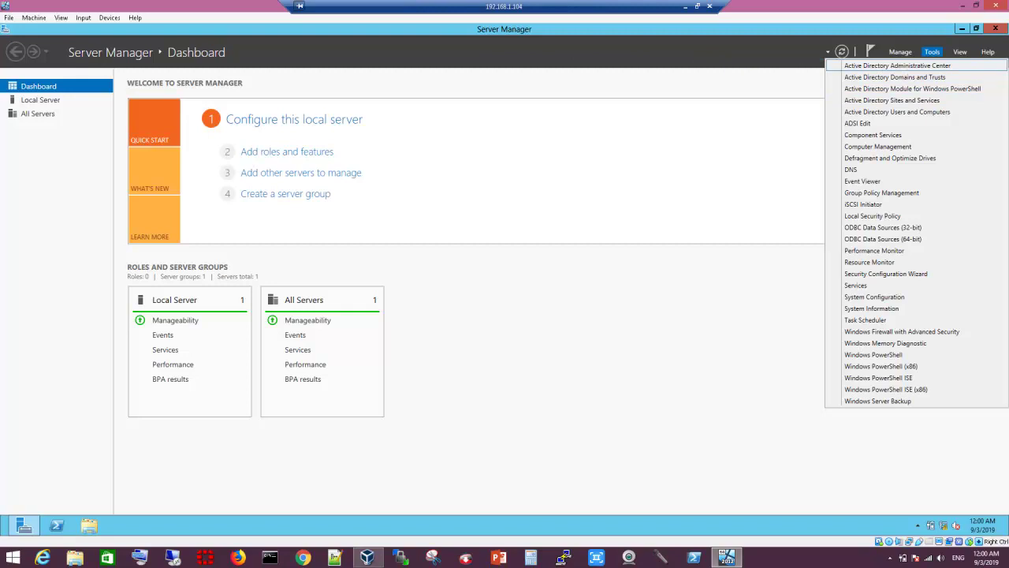
pyautogui.press('Down')
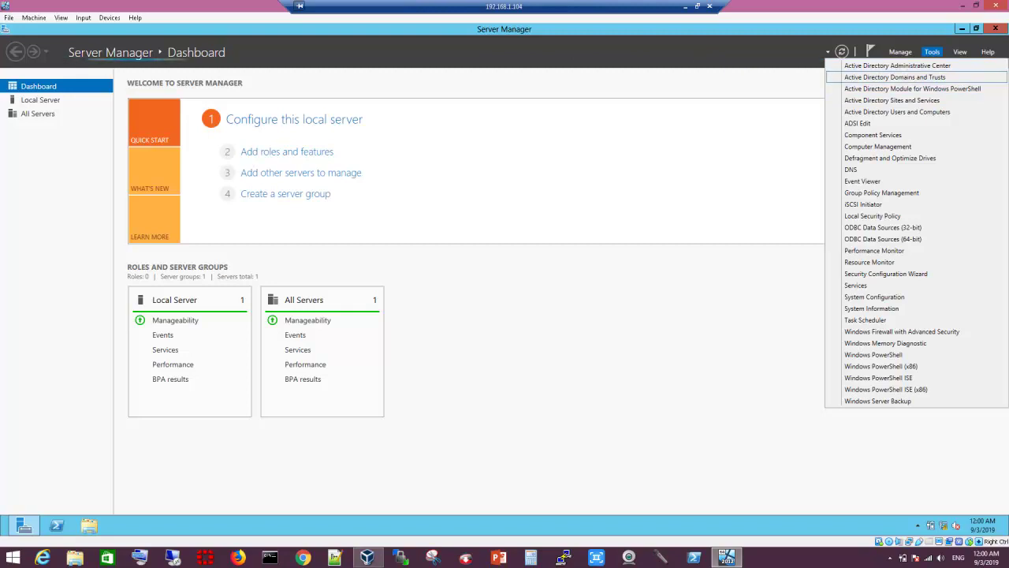
pyautogui.press('Down')
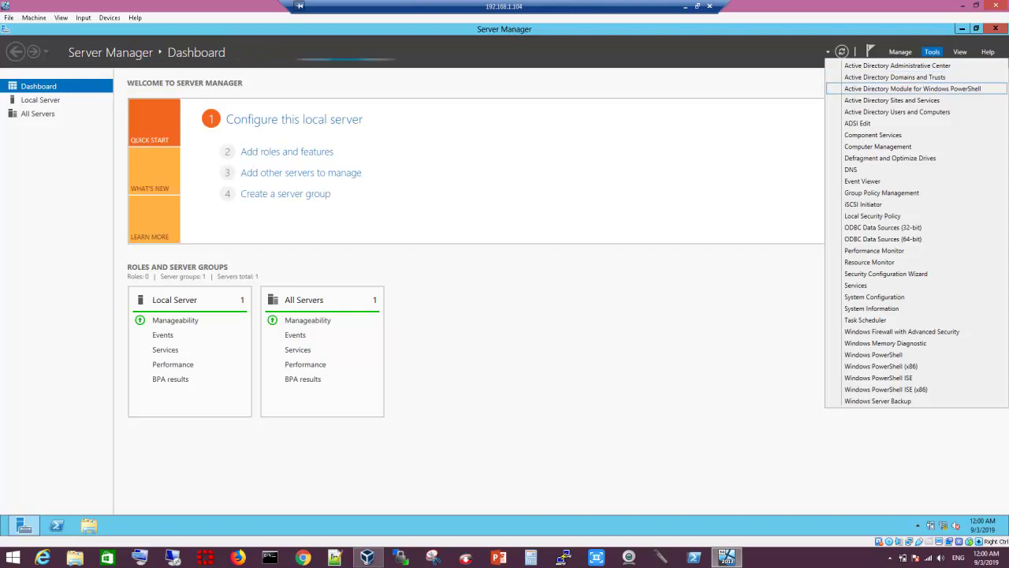
pyautogui.press('Down')
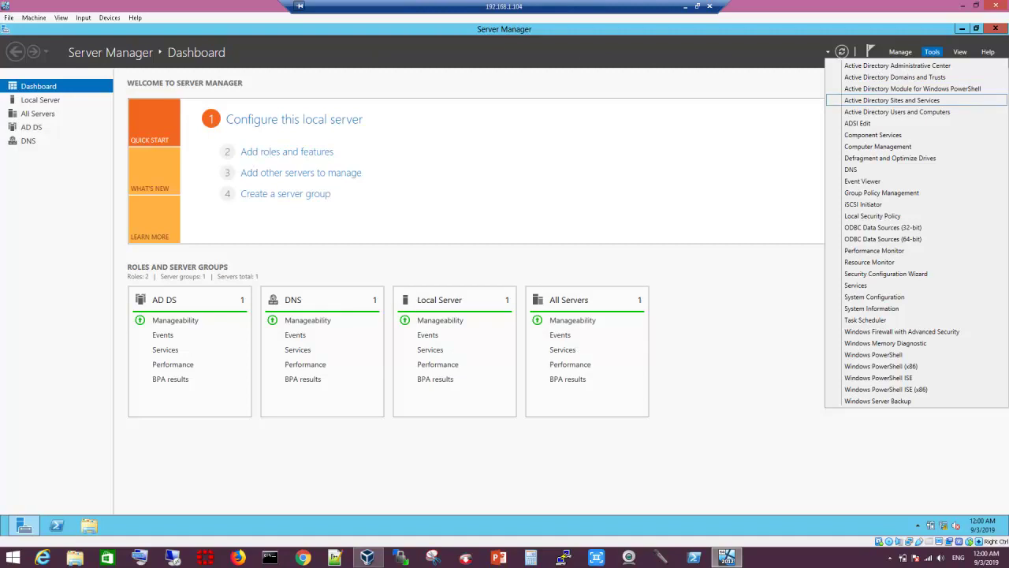
pyautogui.press('Down')
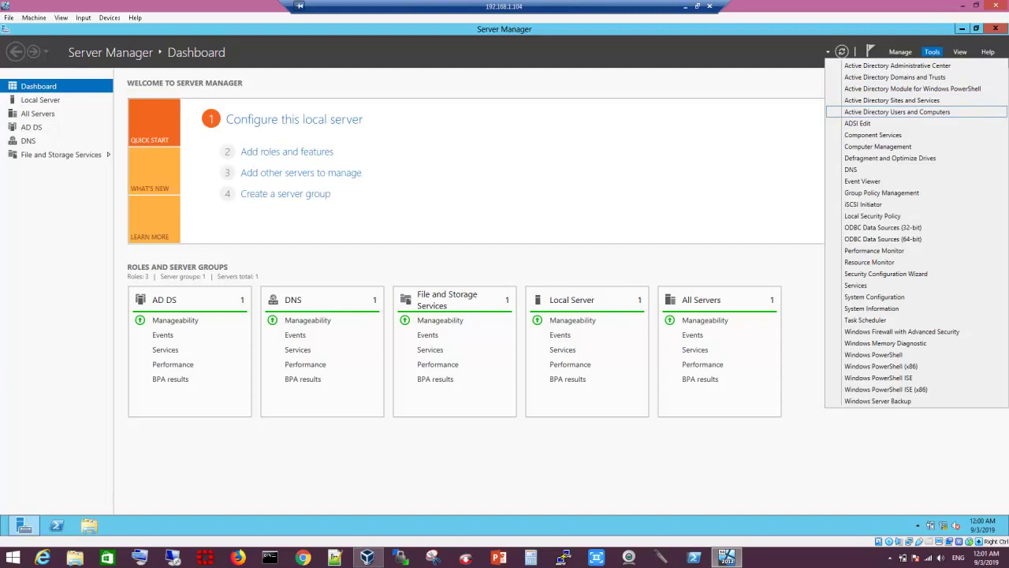
pyautogui.press('Down')
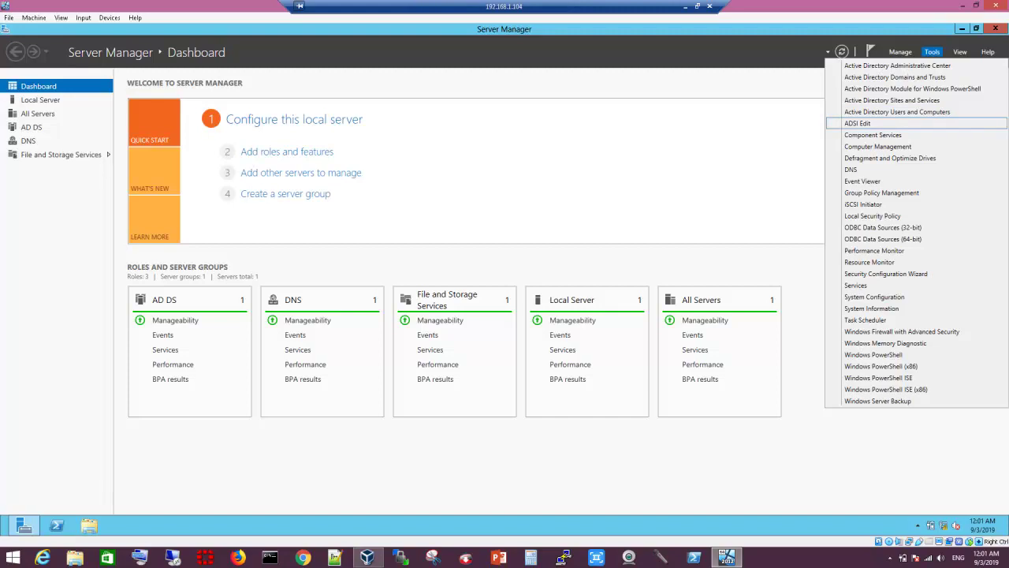
pyautogui.press('Up')
pyautogui.press('Up')
pyautogui.press('Up')
pyautogui.press('Up')
pyautogui.press('Up')
pyautogui.press('Down')
pyautogui.press('Down')
pyautogui.press('Down')
pyautogui.press('Down')
pyautogui.press('Up')
pyautogui.press('Up')
pyautogui.press('Up')
pyautogui.press('Down')
pyautogui.press('Down')
pyautogui.press('Down')
pyautogui.press('Down')
pyautogui.press('Down')
pyautogui.press('Up')
pyautogui.press('Up')
pyautogui.press('Up')
pyautogui.press('Up')
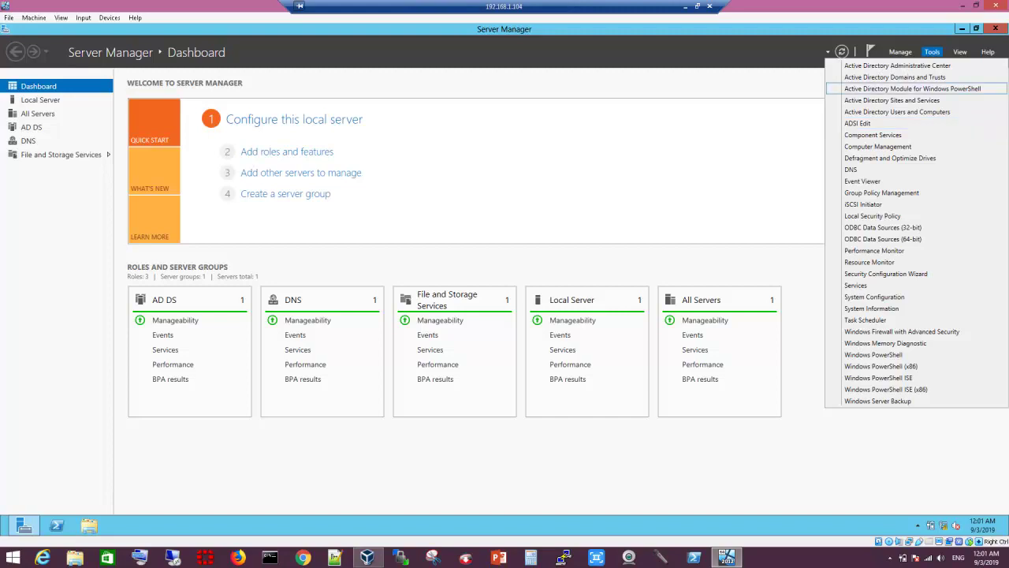
pyautogui.press('Down')
pyautogui.press('Down')
pyautogui.press('Down')
pyautogui.press('Return')
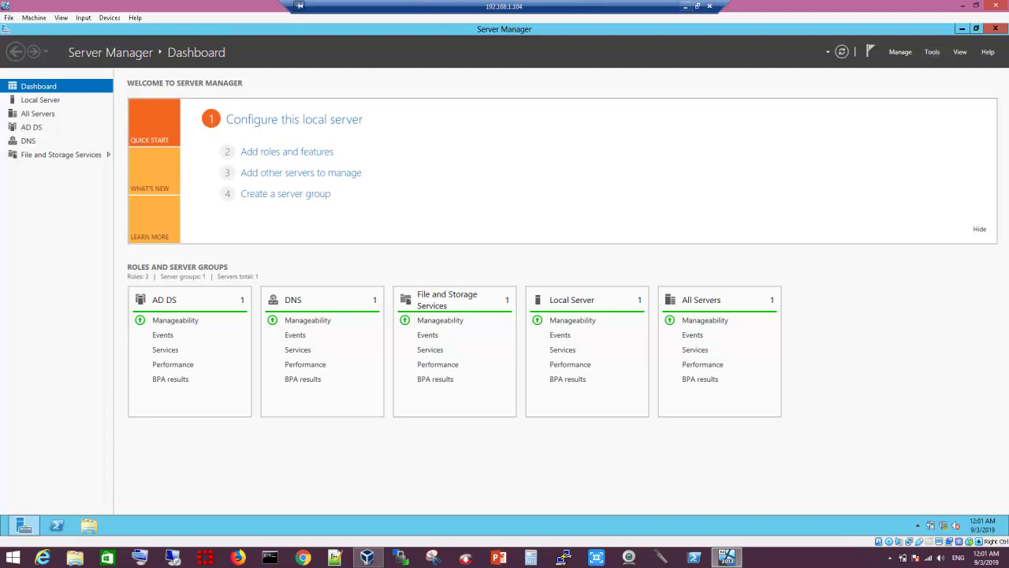
# Step: Launch Active Directory Users and Computers from the Tools menu and minimize the VM window
pyautogui.click(932, 51)
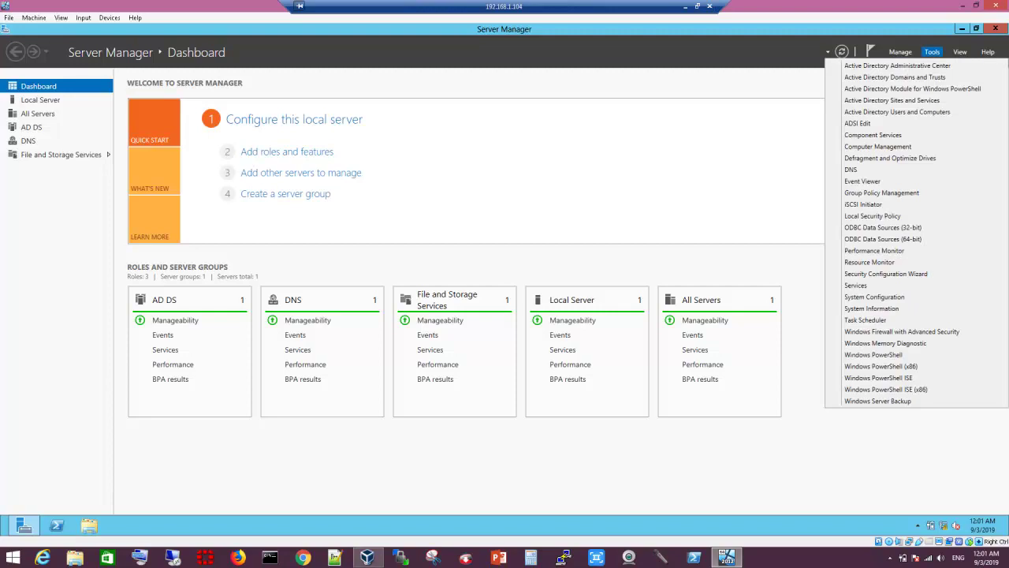
pyautogui.click(898, 112)
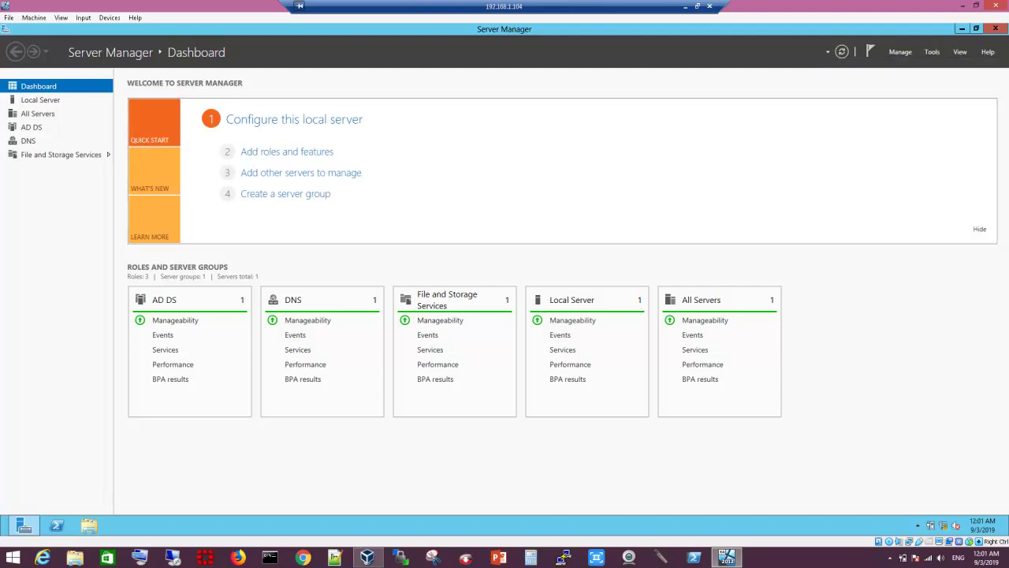
pyautogui.click(685, 5)
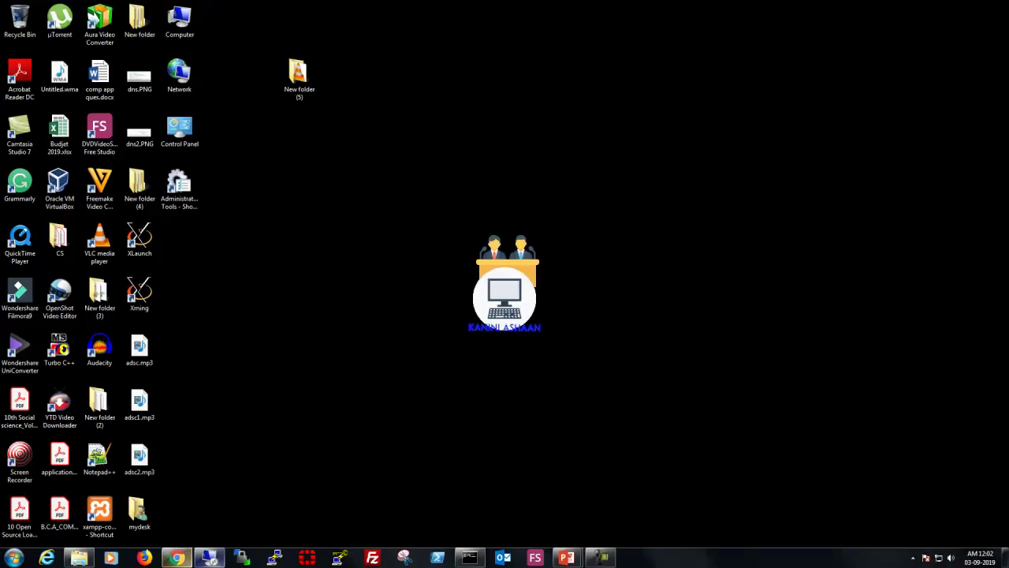
# Step: Widen the tree pane, dismiss the Action Center notification, and list the Builtin container's groups
pyautogui.click(209, 557)
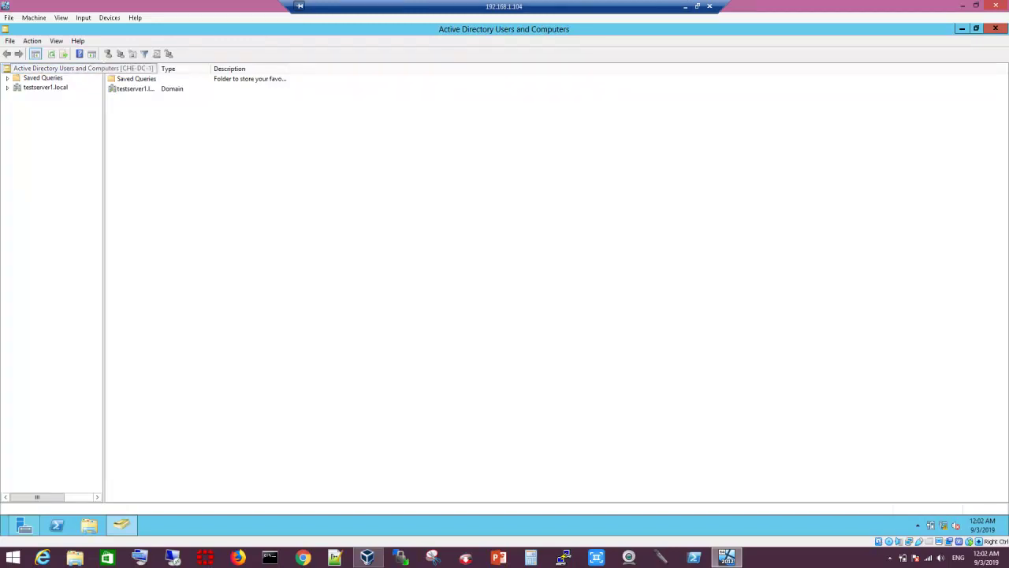
pyautogui.moveTo(103, 237); pyautogui.dragTo(194, 237)
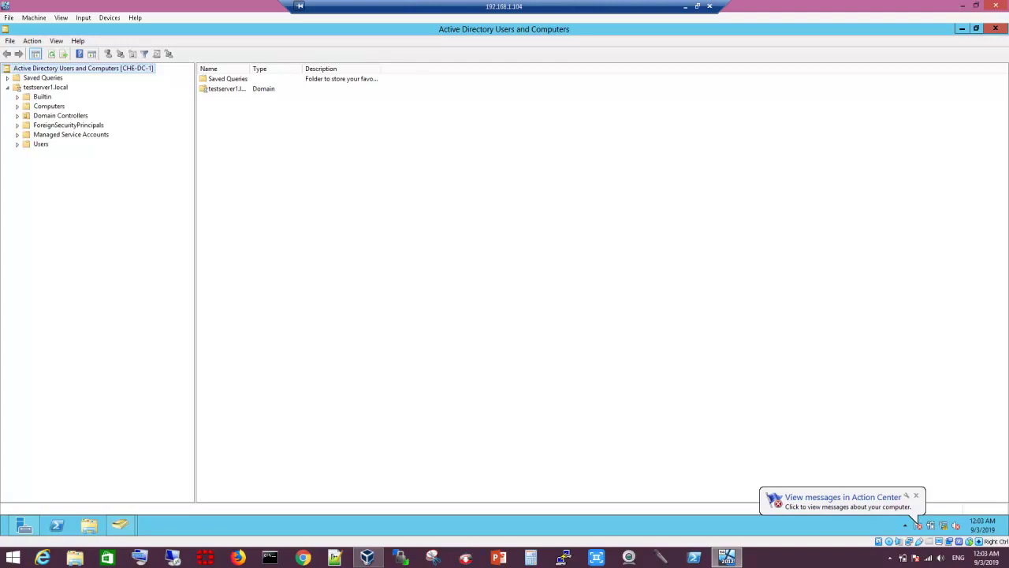
pyautogui.click(915, 495)
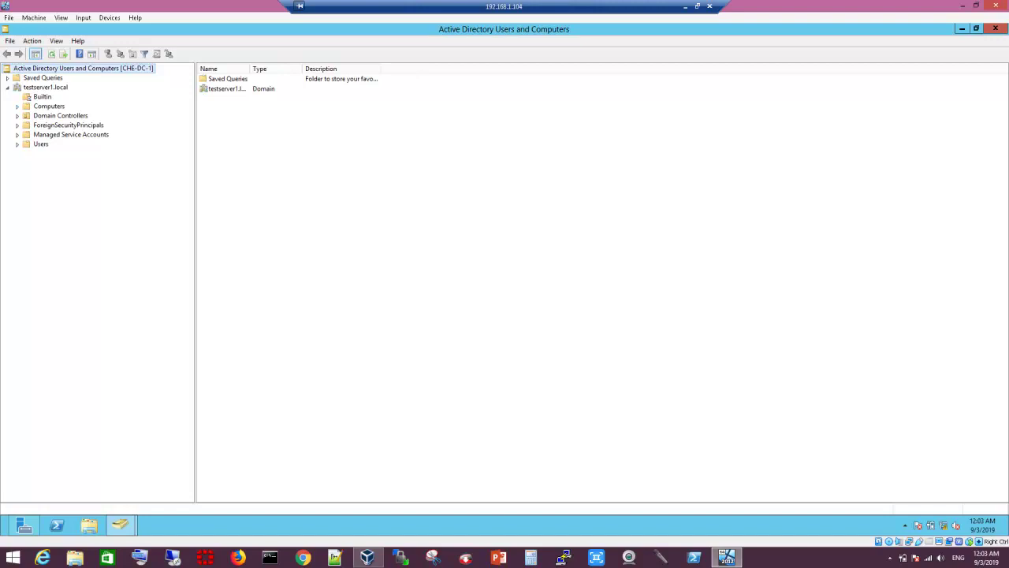
pyautogui.click(42, 96)
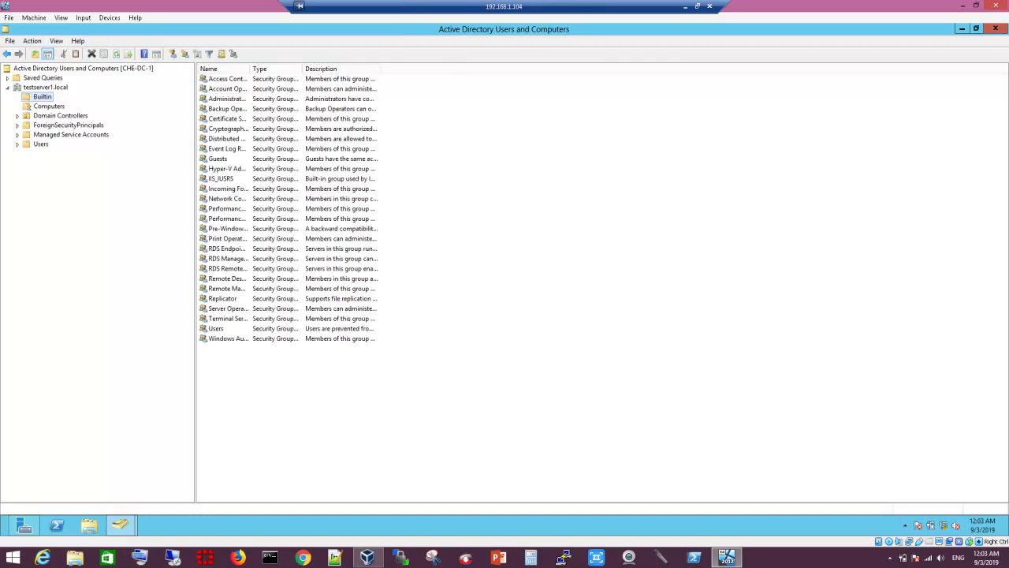
# Step: Widen the Name column, select the Users group, then view the empty Computers container
pyautogui.moveTo(250, 68); pyautogui.dragTo(418, 68)
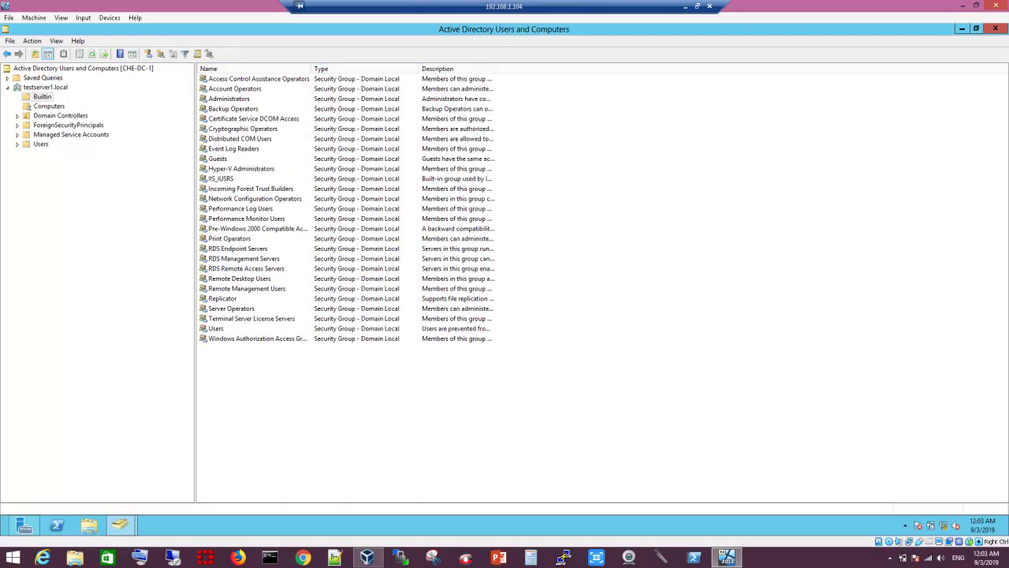
pyautogui.click(216, 328)
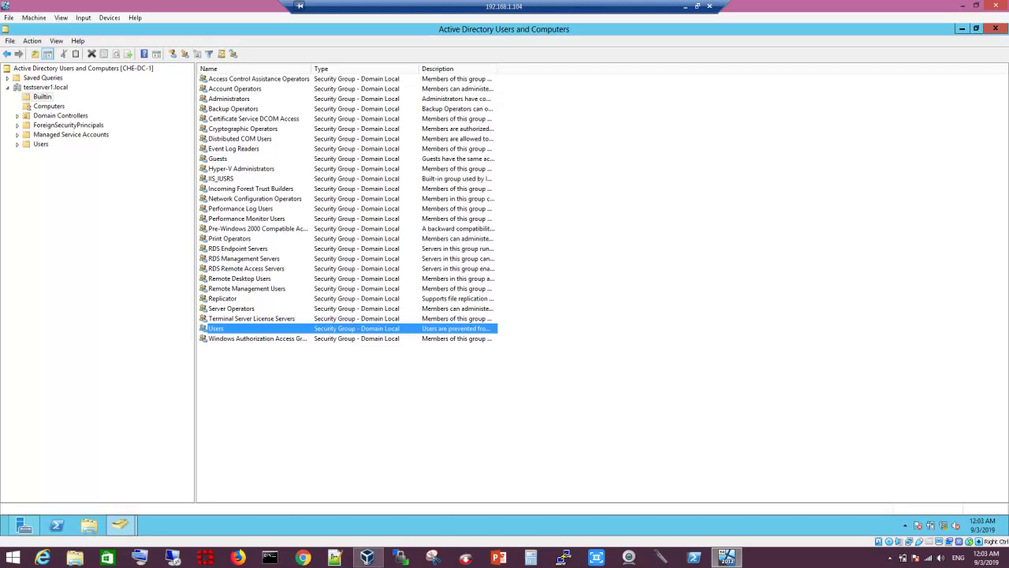
pyautogui.click(48, 106)
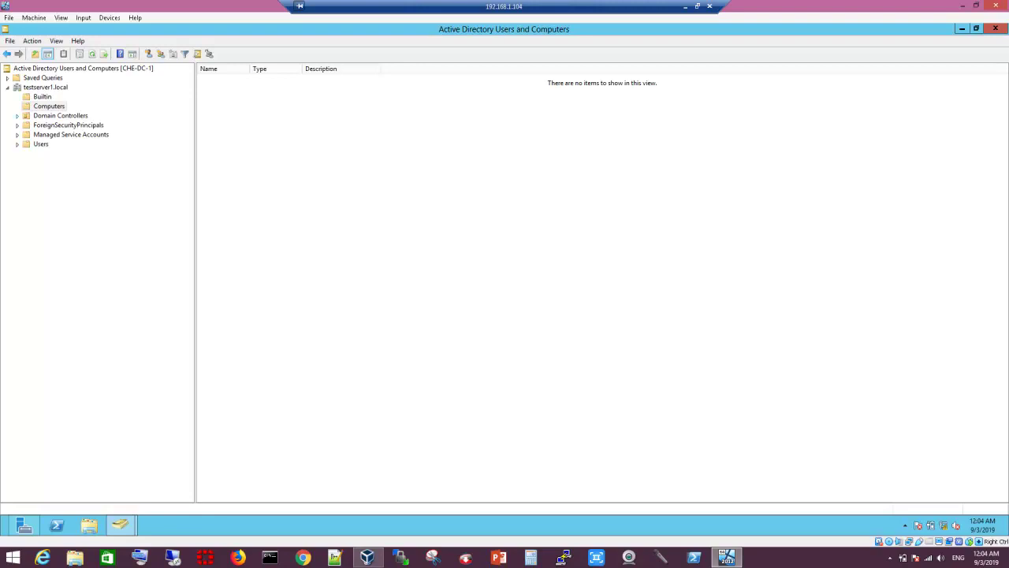
# Step: Browse Computers, Domain Controllers, ForeignSecurityPrincipals, Managed Service Accounts, Users and Builtin containers
pyautogui.click(49, 105)
pyautogui.click(59, 115)
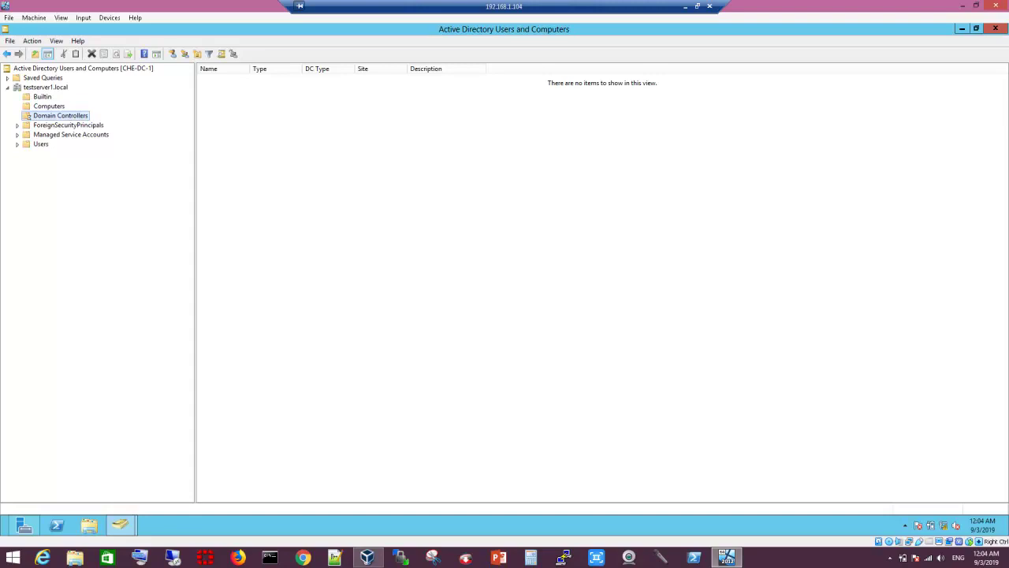
pyautogui.click(68, 125)
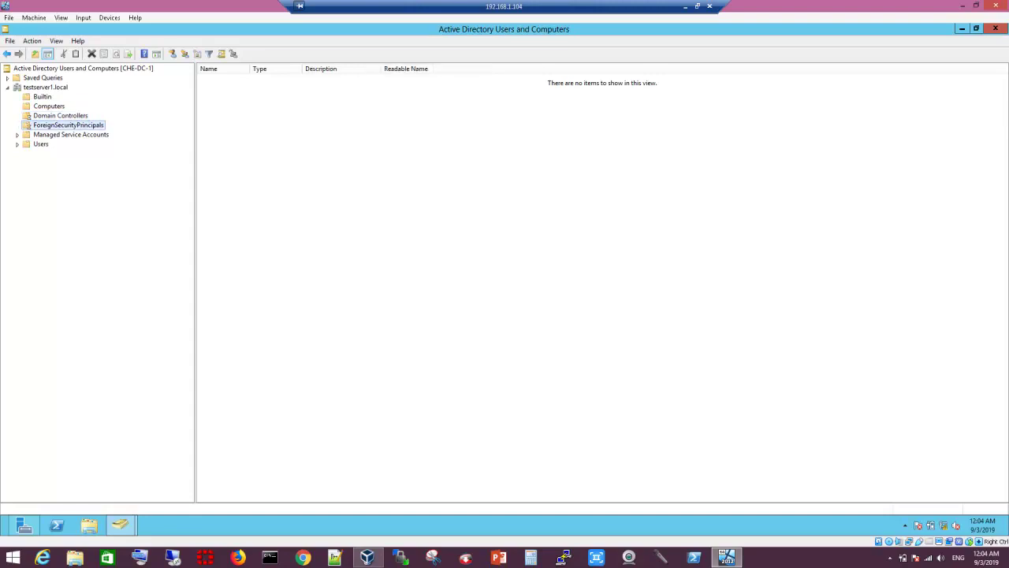
pyautogui.click(71, 134)
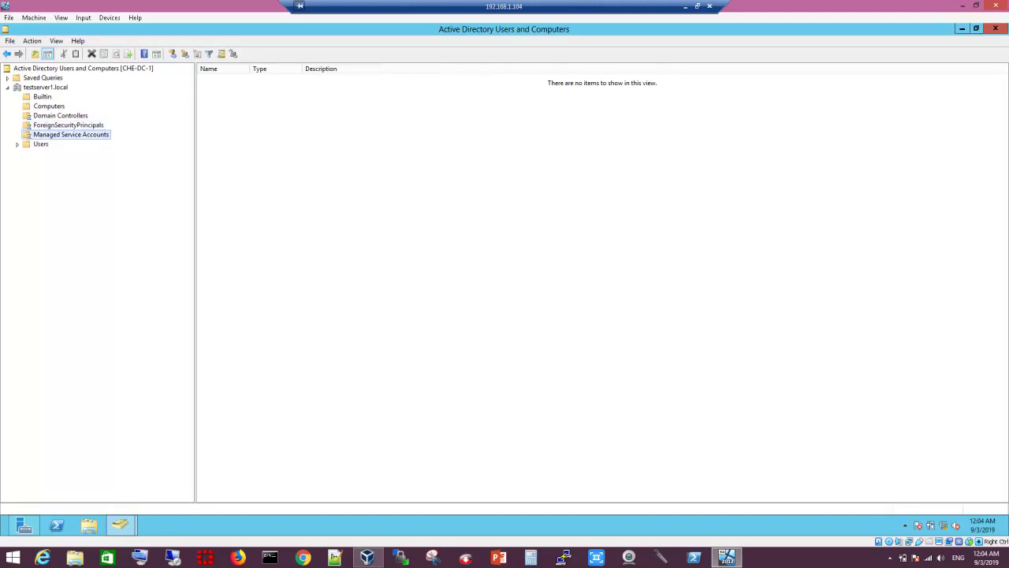
pyautogui.click(41, 143)
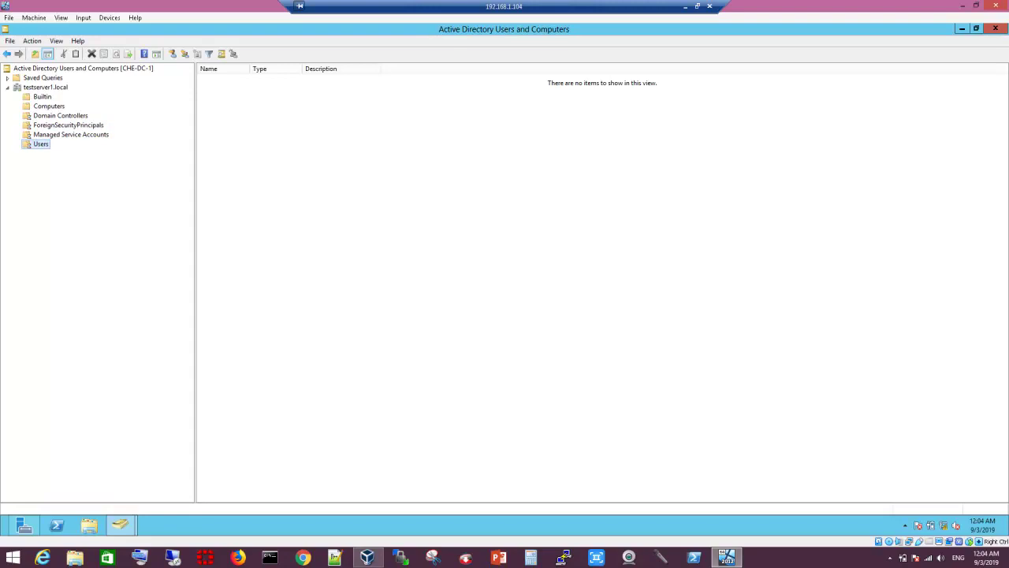
pyautogui.click(42, 97)
pyautogui.click(49, 105)
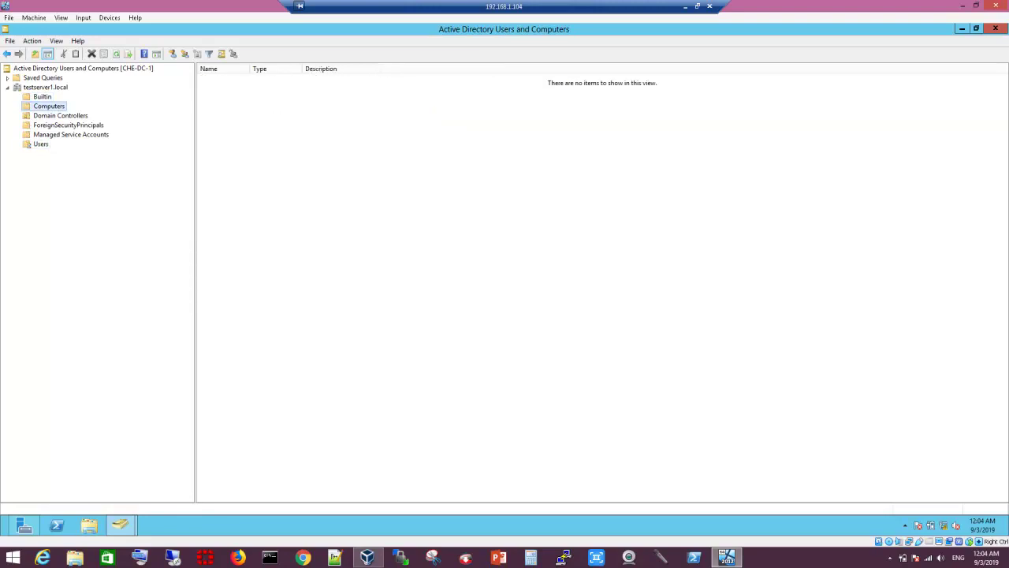
# Step: Show CHE-DC-1 with its full Site name, then list Users with the Type column widened
pyautogui.click(61, 115)
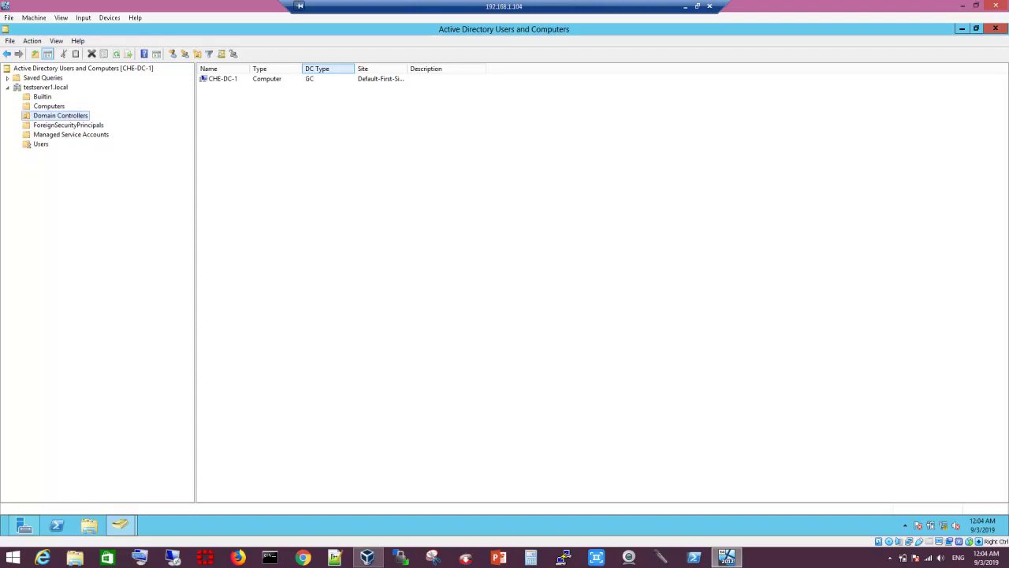
pyautogui.moveTo(408, 69); pyautogui.dragTo(469, 68)
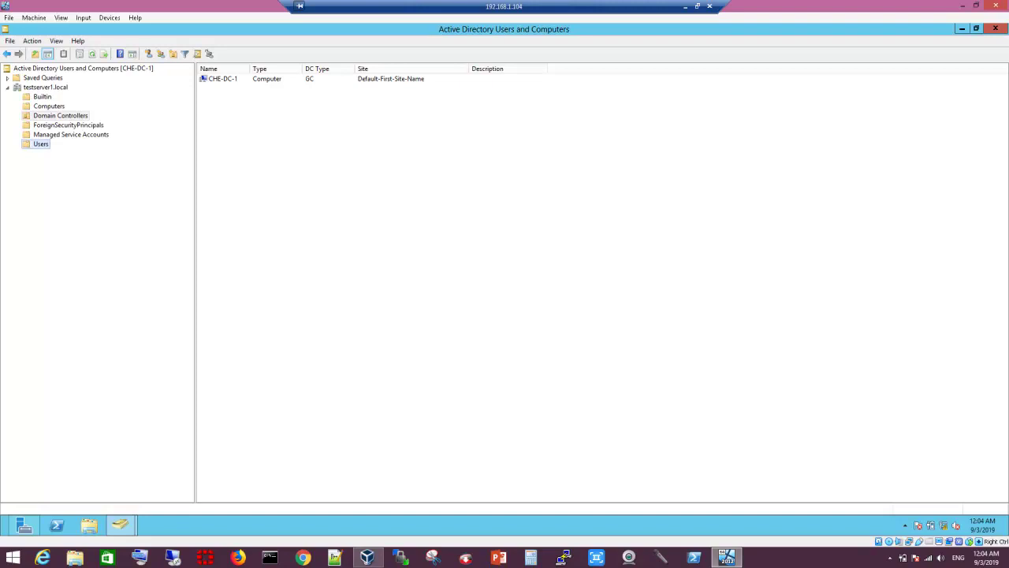
pyautogui.click(40, 143)
pyautogui.moveTo(302, 69); pyautogui.dragTo(416, 68)
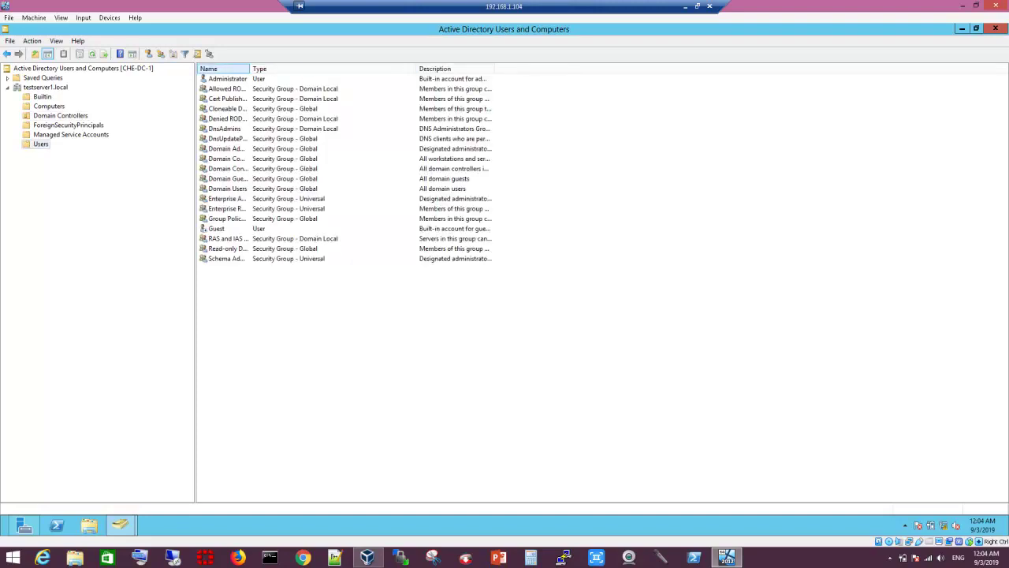
# Step: Widen the Name column in the Users list and start closing the virtual machine
pyautogui.moveTo(249, 69); pyautogui.dragTo(297, 68)
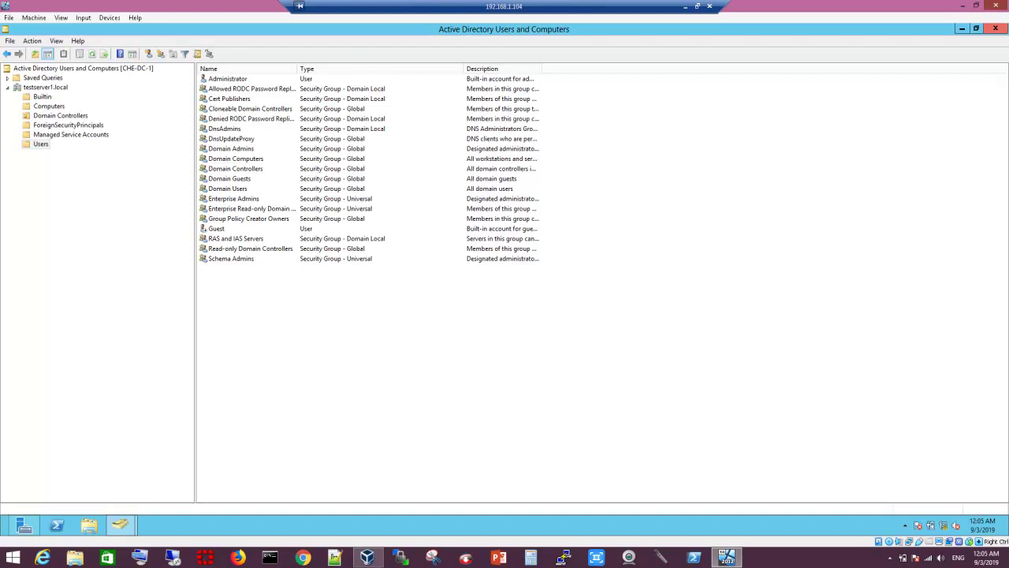
pyautogui.click(995, 6)
# Step: Cancel the Close Virtual Machine dialog and minimize the VM to the host desktop
pyautogui.press('Tab')
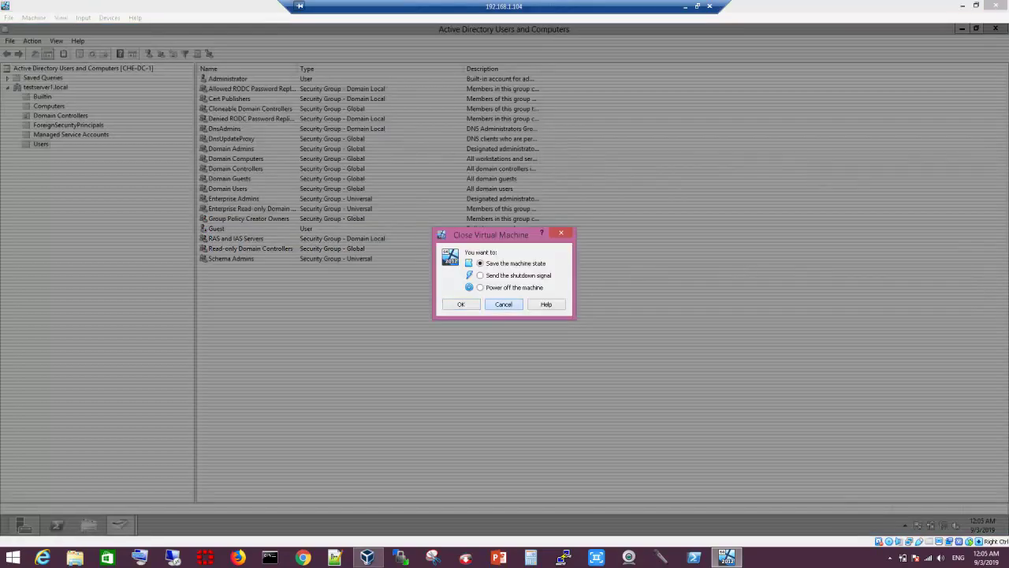
pyautogui.press('Return')
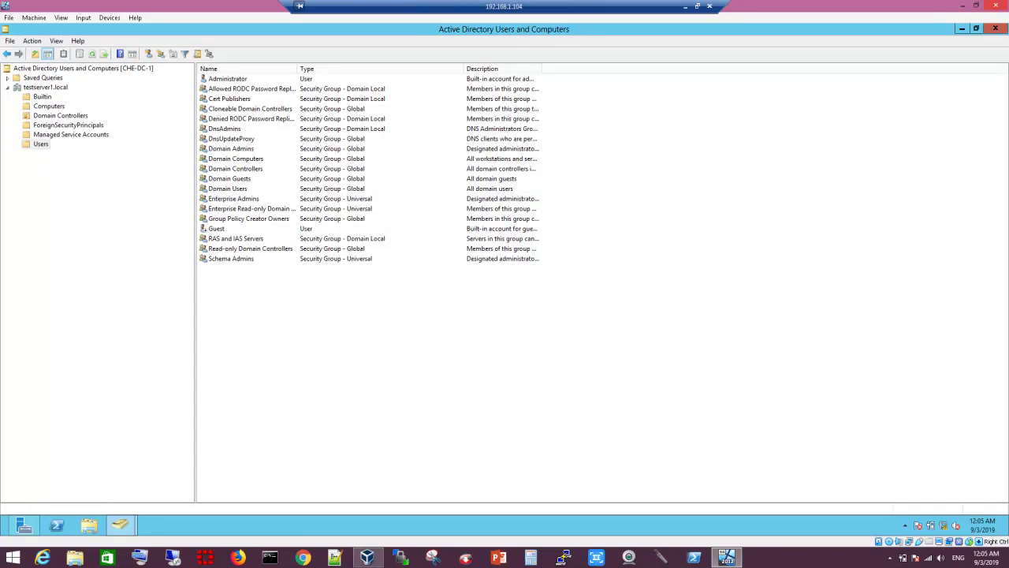
pyautogui.click(685, 5)
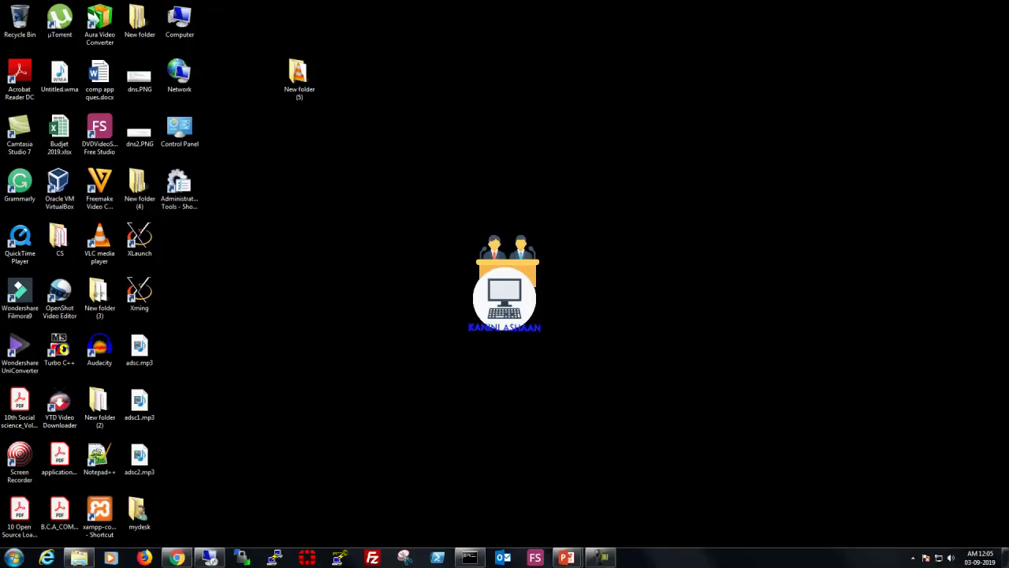